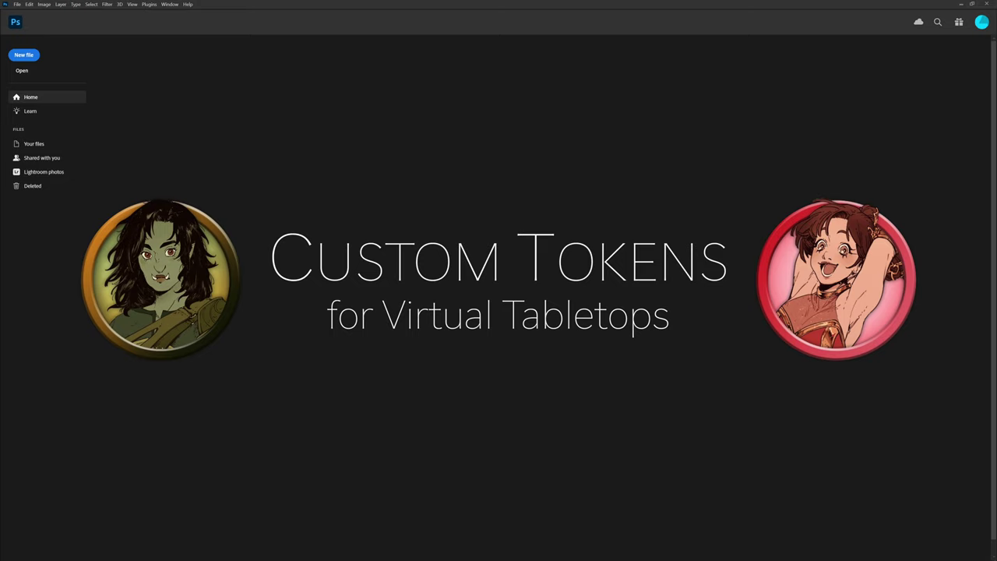
Start a new 500 × 500 px document with Background Contents set to Transparent
{"action": "key", "text": "alt+f"}
{"action": "key", "text": "Return"}
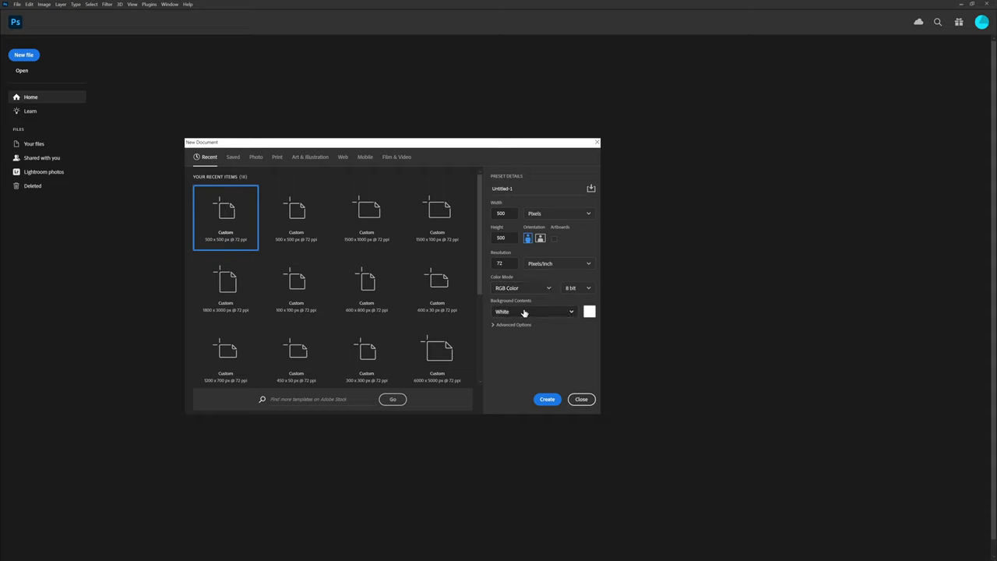
{"action": "left_click", "coordinate": [527, 312]}
{"action": "left_click", "coordinate": [546, 367]}
{"action": "left_click", "coordinate": [547, 399]}
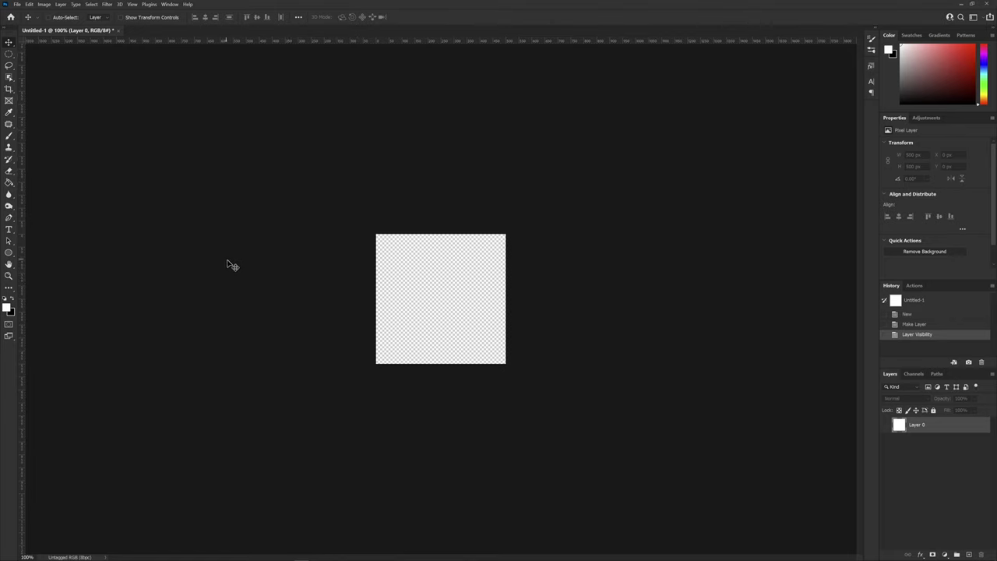
Draw a 440 × 440 px ellipse and centre it on the canvas
{"action": "left_click", "coordinate": [9, 252]}
{"action": "left_click", "coordinate": [426, 289]}
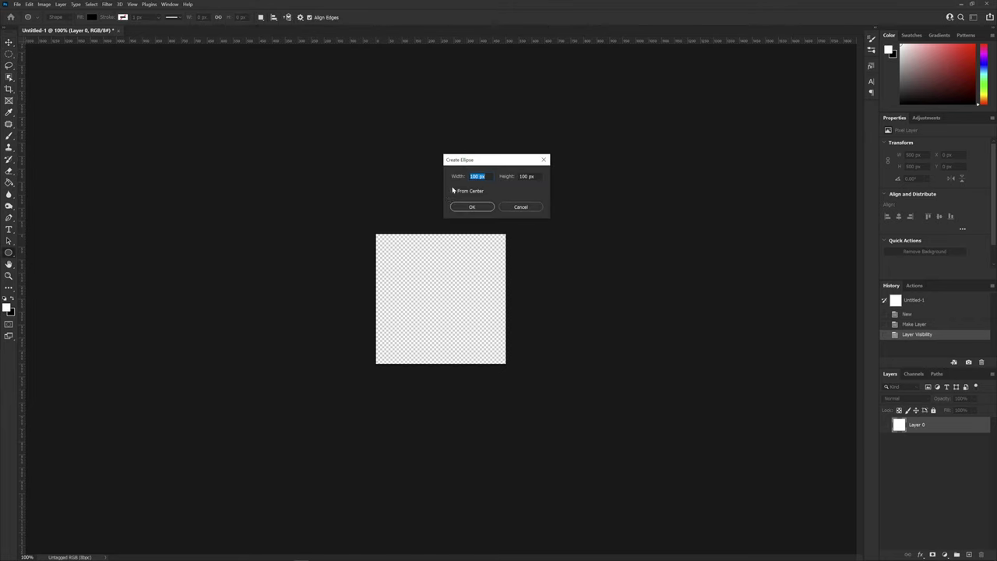
{"action": "type", "text": "440"}
{"action": "key", "text": "Tab"}
{"action": "type", "text": "440"}
{"action": "key", "text": "Return"}
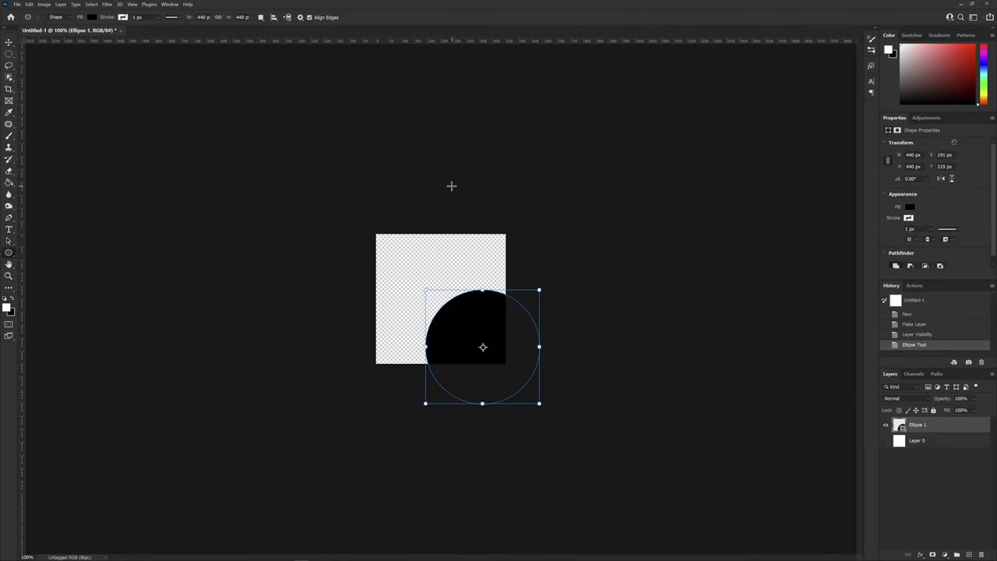
{"action": "key", "text": "v"}
{"action": "left_click_drag", "start_coordinate": [483, 311], "coordinate": [445, 270]}
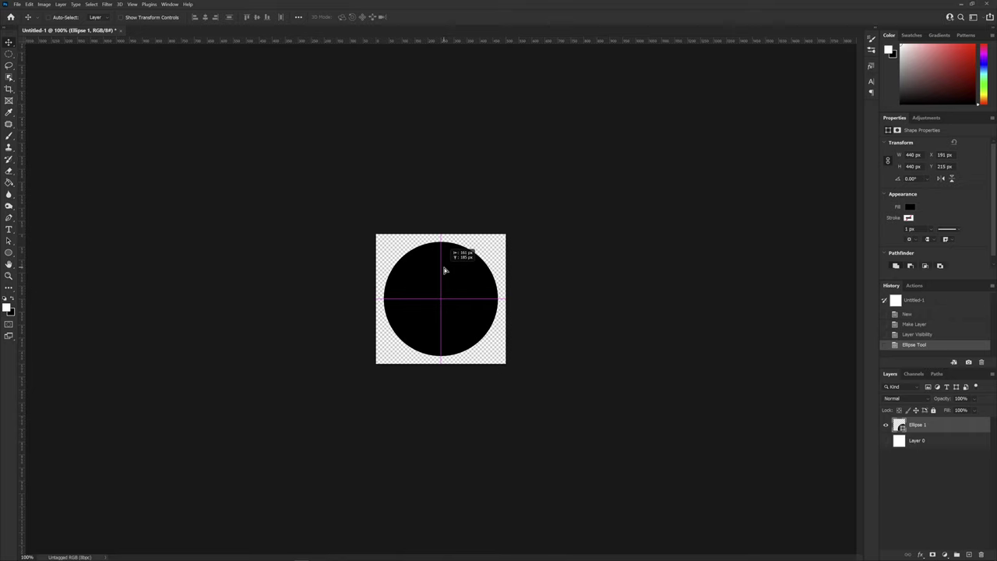
{"action": "left_click_drag", "start_coordinate": [445, 270], "coordinate": [445, 270]}
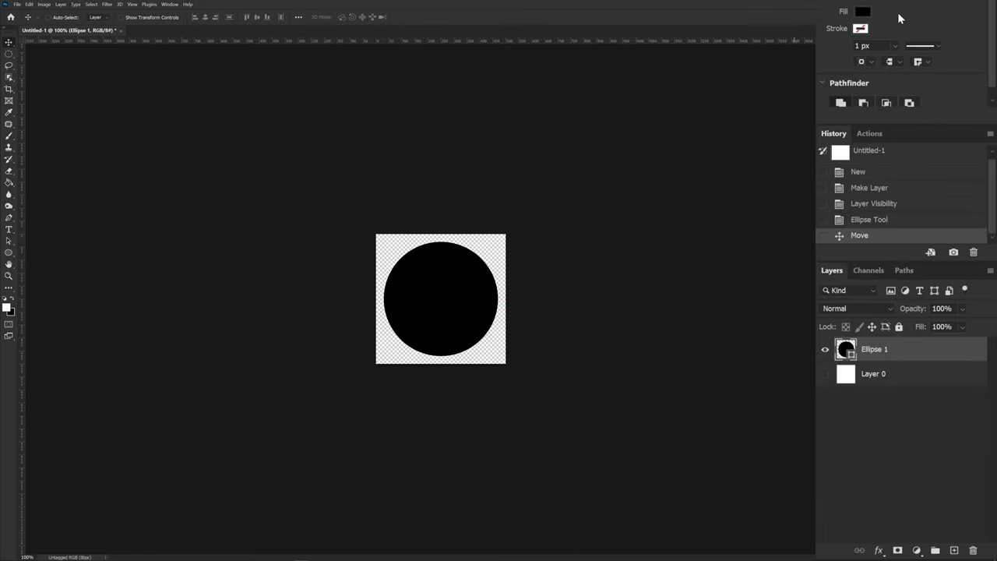
Fill the circle pink and rename its layer Base
{"action": "left_click", "coordinate": [910, 207]}
{"action": "left_click", "coordinate": [980, 36]}
{"action": "left_click", "coordinate": [102, 205]}
{"action": "left_click", "coordinate": [239, 192]}
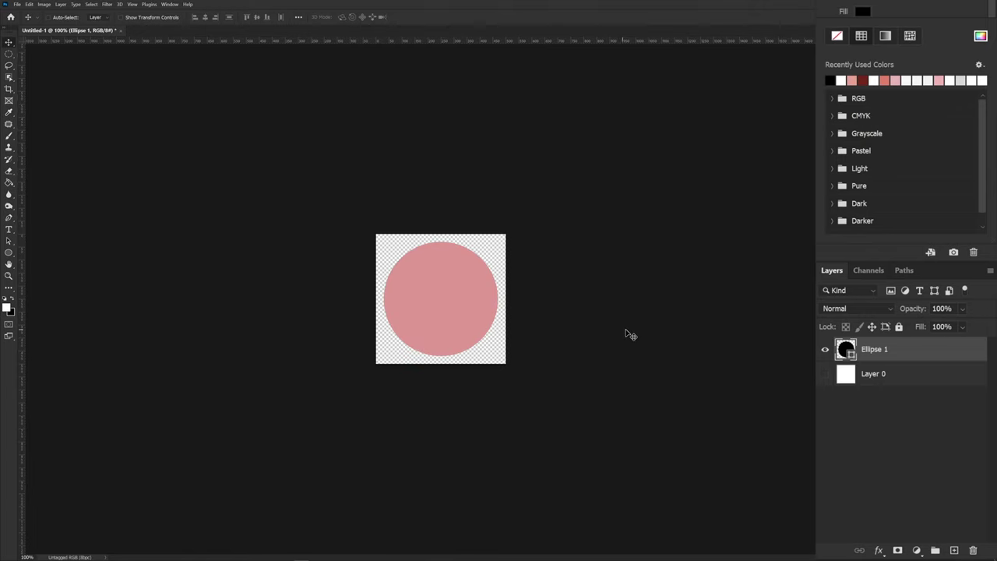
{"action": "double_click", "coordinate": [876, 350]}
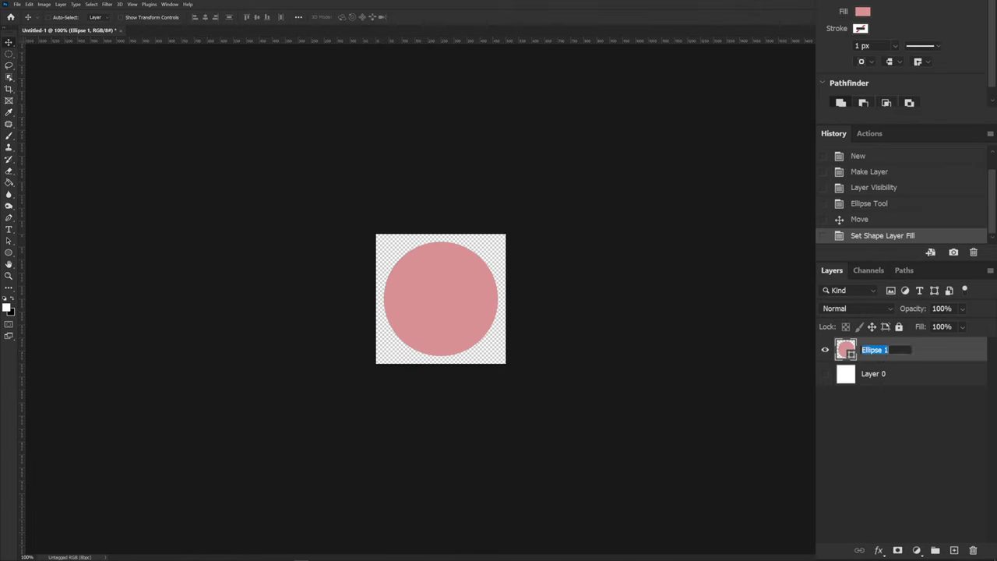
{"action": "type", "text": "Base"}
{"action": "key", "text": "Return"}
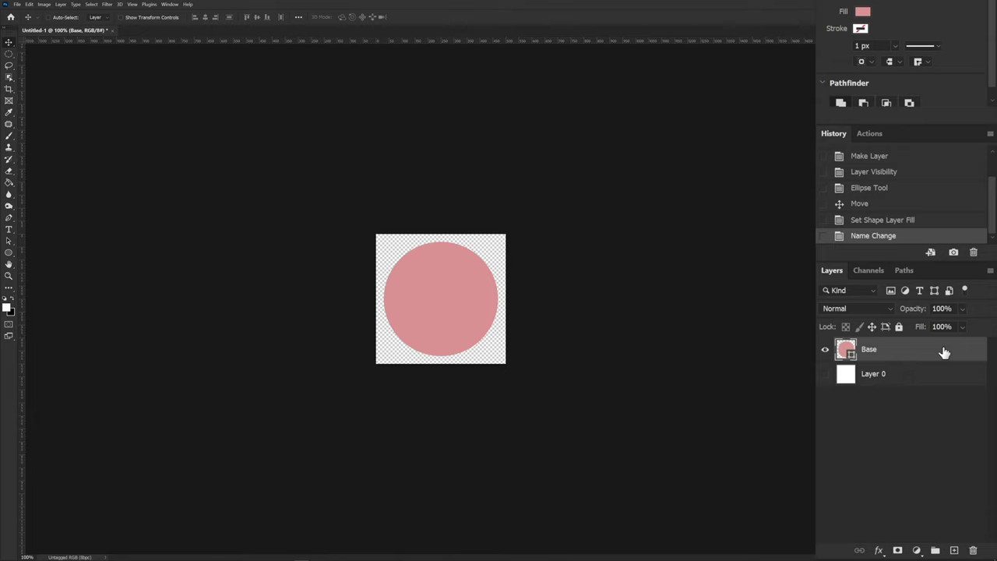
Duplicate the Base circle, hide the original, and remove the copy's fill
{"action": "key", "text": "ctrl+j"}
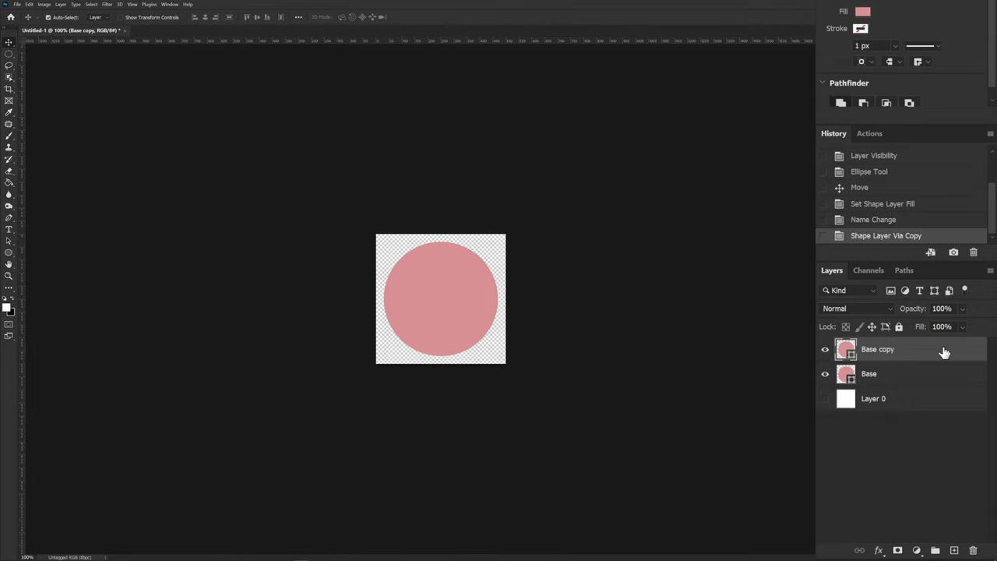
{"action": "left_click", "coordinate": [825, 374]}
{"action": "left_click", "coordinate": [862, 11]}
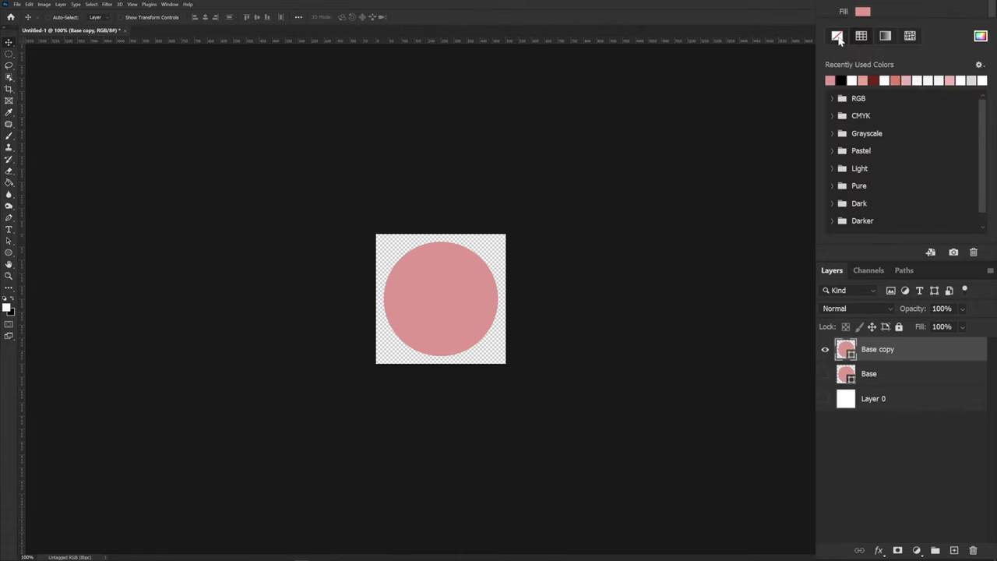
{"action": "left_click", "coordinate": [837, 36]}
Give the copy a 36 px black center-aligned stroke and show Base again
{"action": "left_click", "coordinate": [861, 28]}
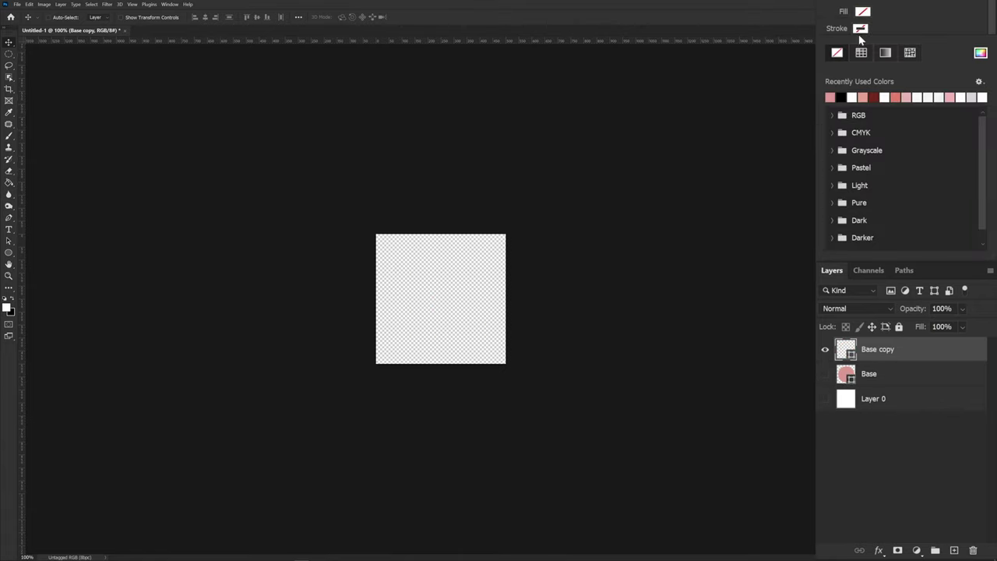
{"action": "left_click", "coordinate": [842, 97]}
{"action": "key", "text": "Return"}
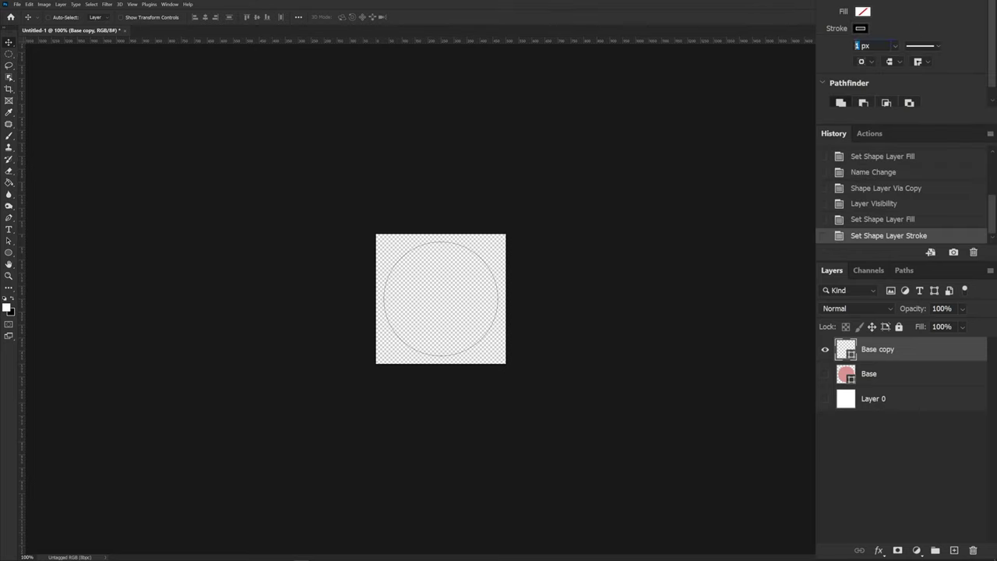
{"action": "type", "text": "36"}
{"action": "key", "text": "Return"}
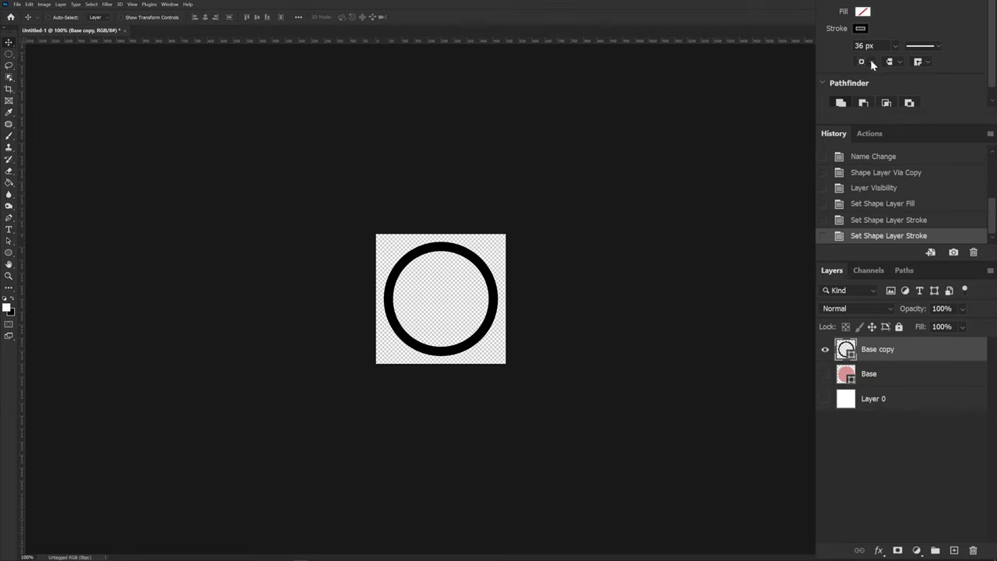
{"action": "left_click", "coordinate": [870, 61]}
{"action": "left_click", "coordinate": [868, 84]}
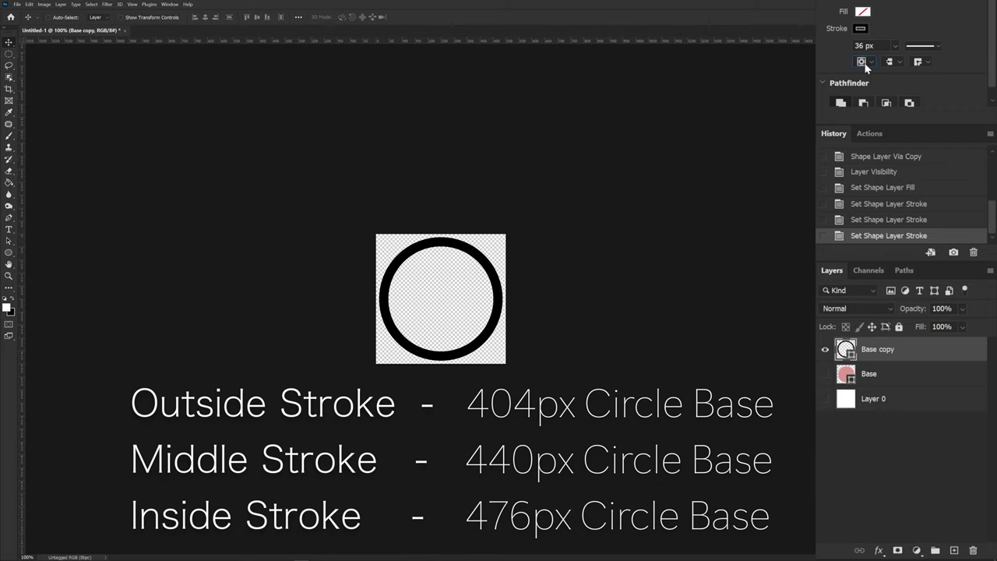
{"action": "left_click", "coordinate": [825, 374]}
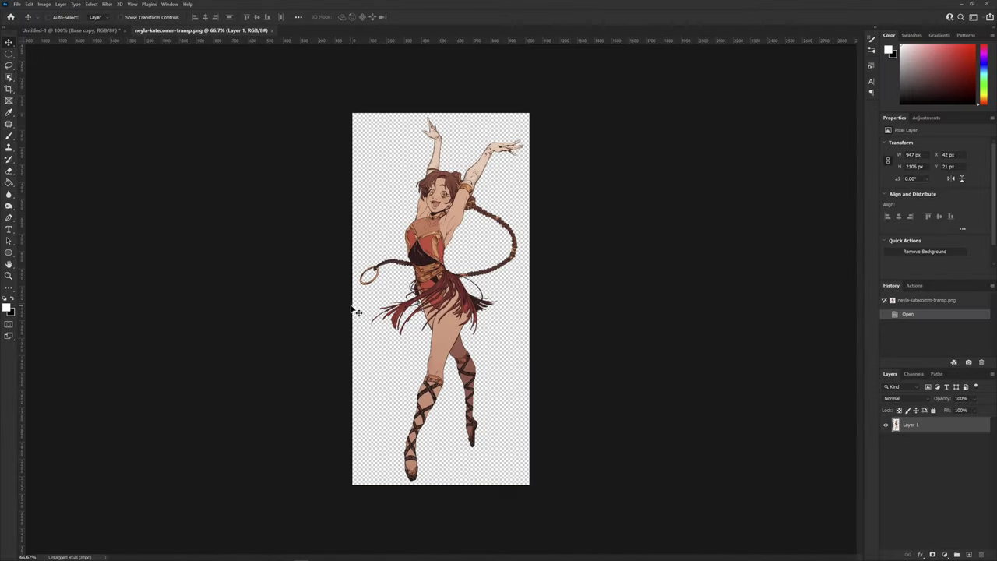
Drag the dancer art into the token document and convert it to a smart object
{"action": "left_click_drag", "start_coordinate": [452, 228], "coordinate": [433, 281]}
{"action": "left_click_drag", "start_coordinate": [413, 248], "coordinate": [414, 247]}
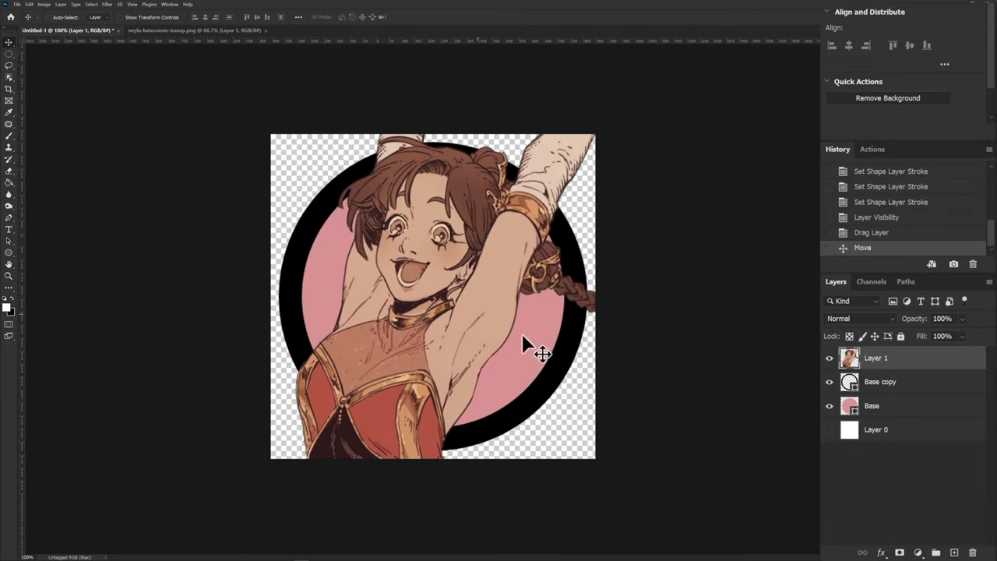
{"action": "right_click", "coordinate": [916, 358]}
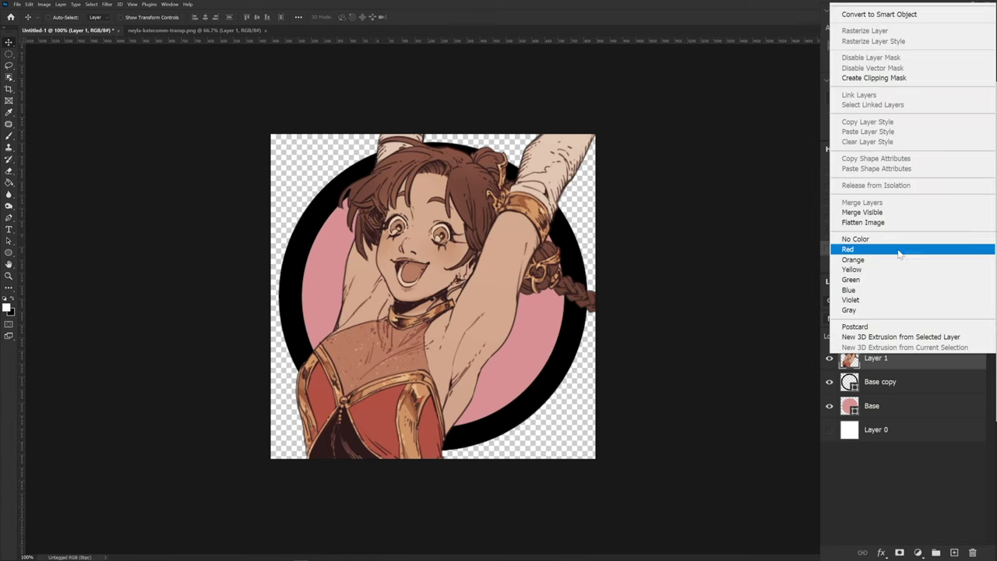
{"action": "left_click", "coordinate": [879, 16]}
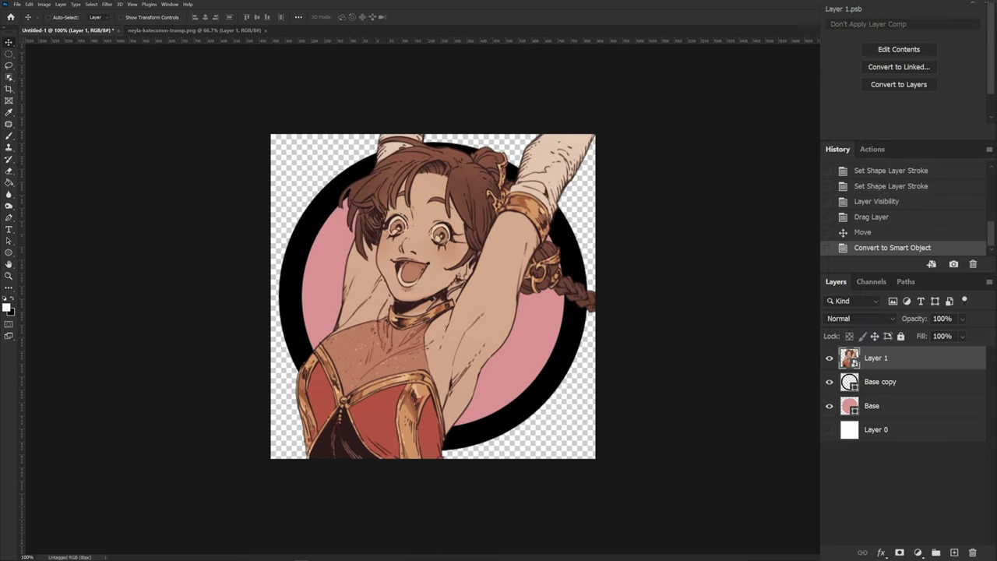
Scale and reposition the character art, then revert to an earlier History state
{"action": "key", "text": "ctrl+t"}
{"action": "left_click_drag", "start_coordinate": [562, 39], "coordinate": [552, 278]}
{"action": "key", "text": "Return"}
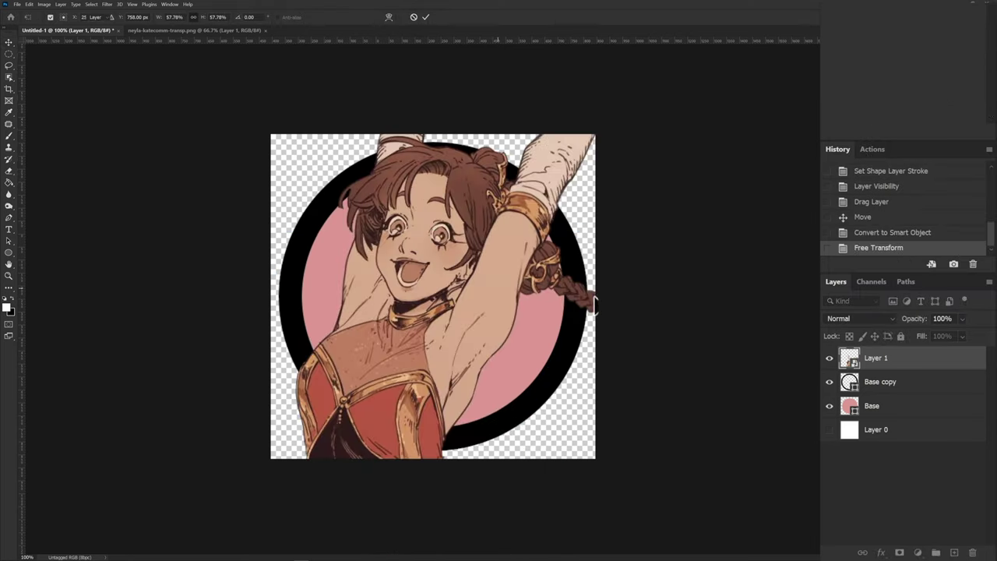
{"action": "left_click_drag", "start_coordinate": [469, 326], "coordinate": [556, 170]}
{"action": "key", "text": "ctrl+t"}
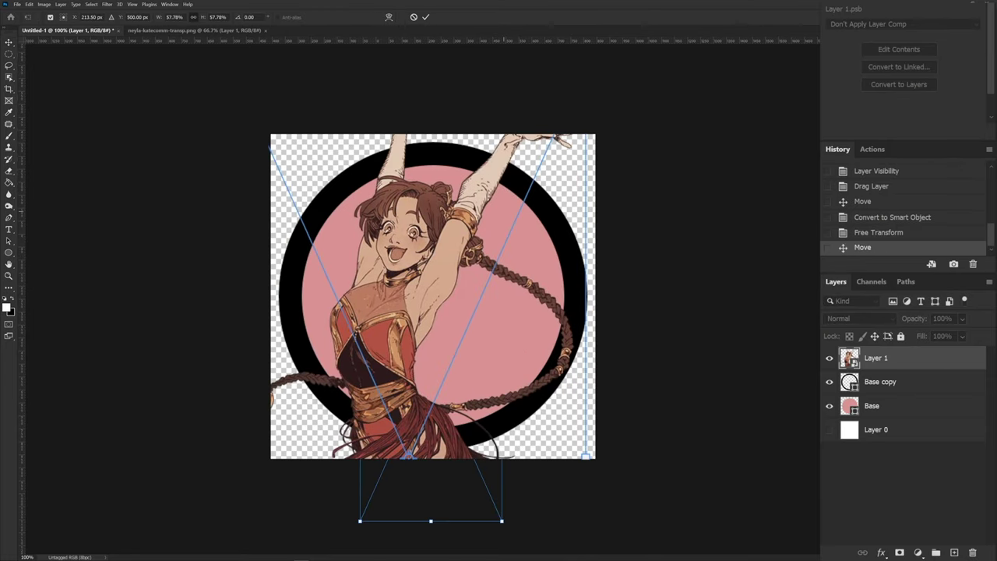
{"action": "left_click_drag", "start_coordinate": [502, 520], "coordinate": [597, 78]}
{"action": "key", "text": "Return"}
{"action": "left_click_drag", "start_coordinate": [450, 266], "coordinate": [469, 333]}
{"action": "left_click", "coordinate": [886, 174]}
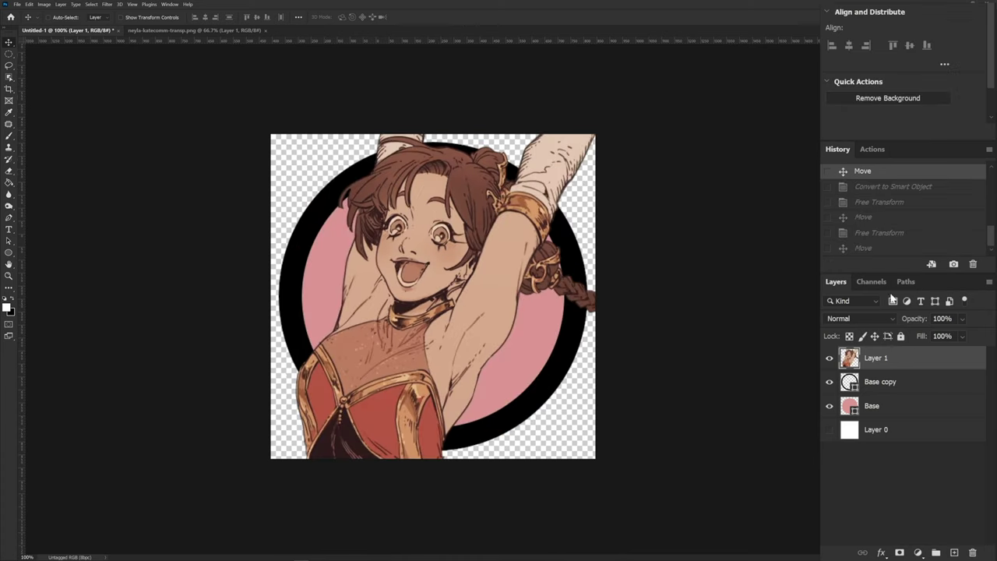
Try enlarging the art to fill the canvas, then revert to before any resizing
{"action": "key", "text": "ctrl+t"}
{"action": "left_click_drag", "start_coordinate": [520, 129], "coordinate": [440, 411]}
{"action": "key", "text": "Return"}
{"action": "key", "text": "ctrl+t"}
{"action": "left_click_drag", "start_coordinate": [518, 437], "coordinate": [623, 195]}
{"action": "left_click_drag", "start_coordinate": [420, 440], "coordinate": [508, 311]}
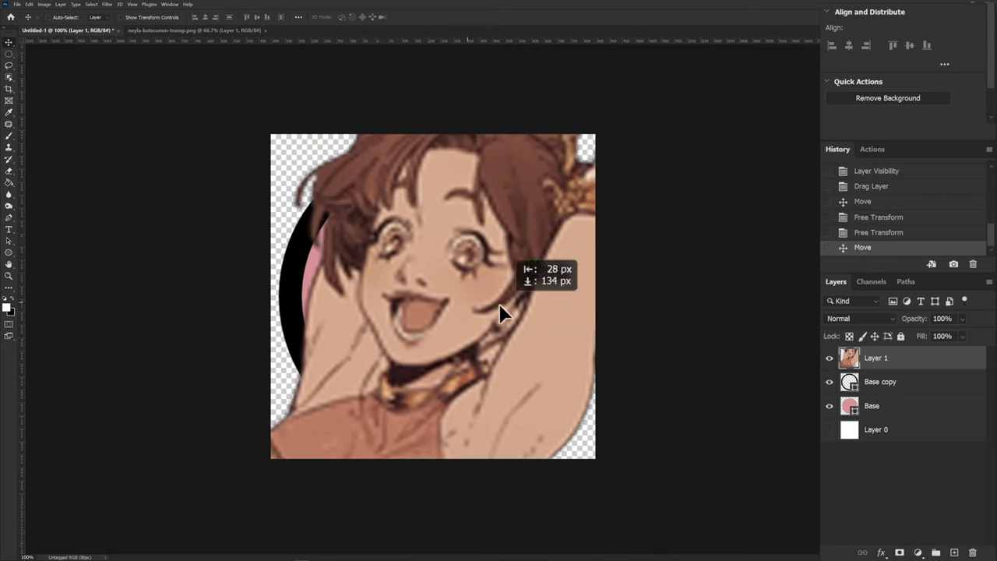
{"action": "left_click", "coordinate": [882, 190]}
Reconvert the art layer to a smart object and move it down within the token
{"action": "right_click", "coordinate": [910, 356]}
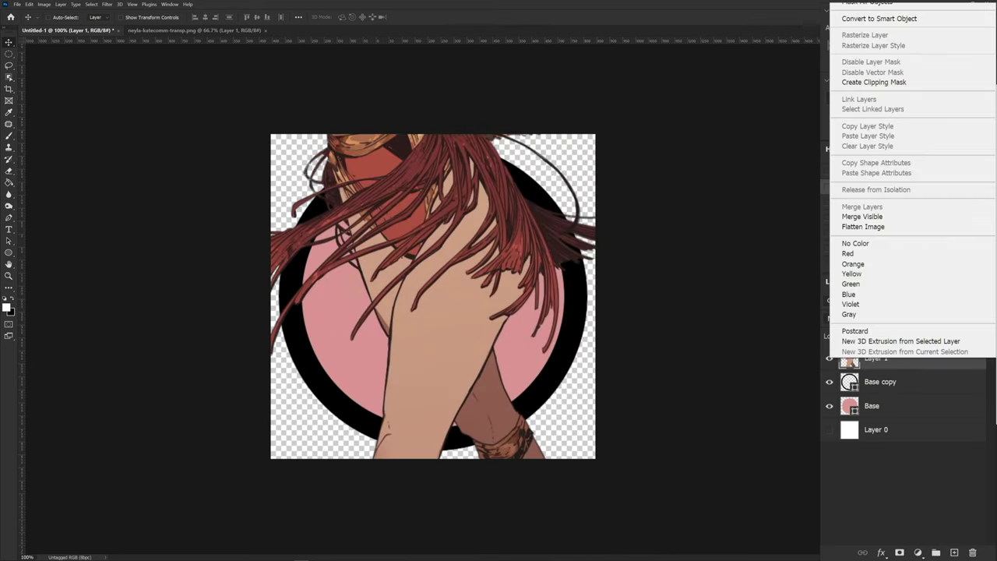
{"action": "left_click", "coordinate": [872, 18]}
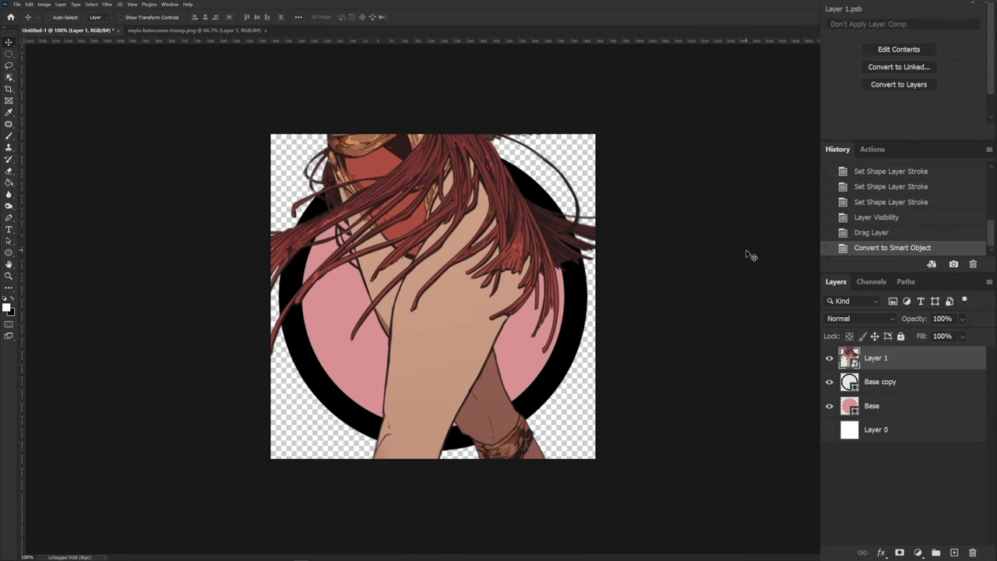
{"action": "left_click_drag", "start_coordinate": [424, 258], "coordinate": [452, 290]}
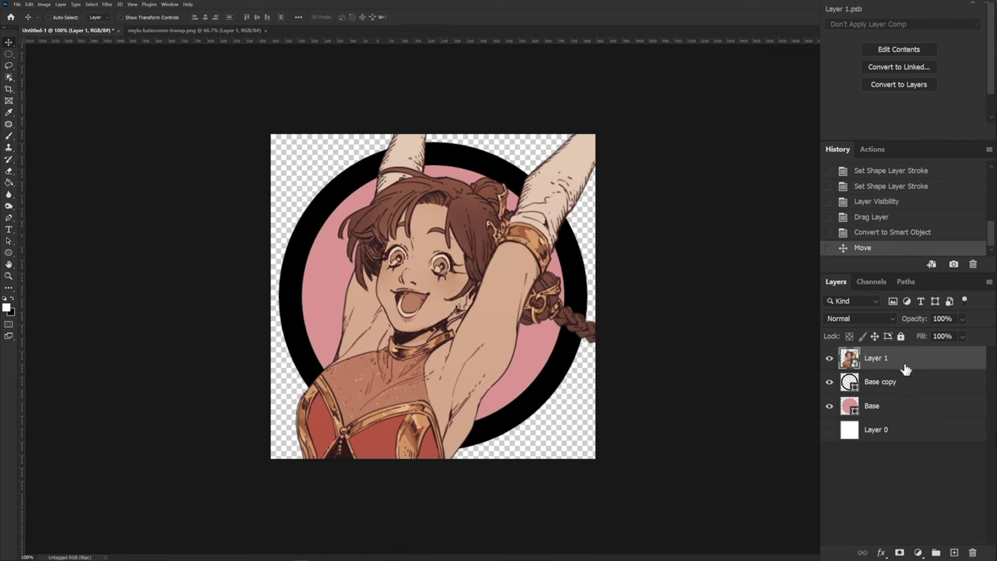
Rename the art layer Art and the ring layer Frame, with the ring above the art
{"action": "double_click", "coordinate": [876, 358]}
{"action": "type", "text": "Art"}
{"action": "key", "text": "Return"}
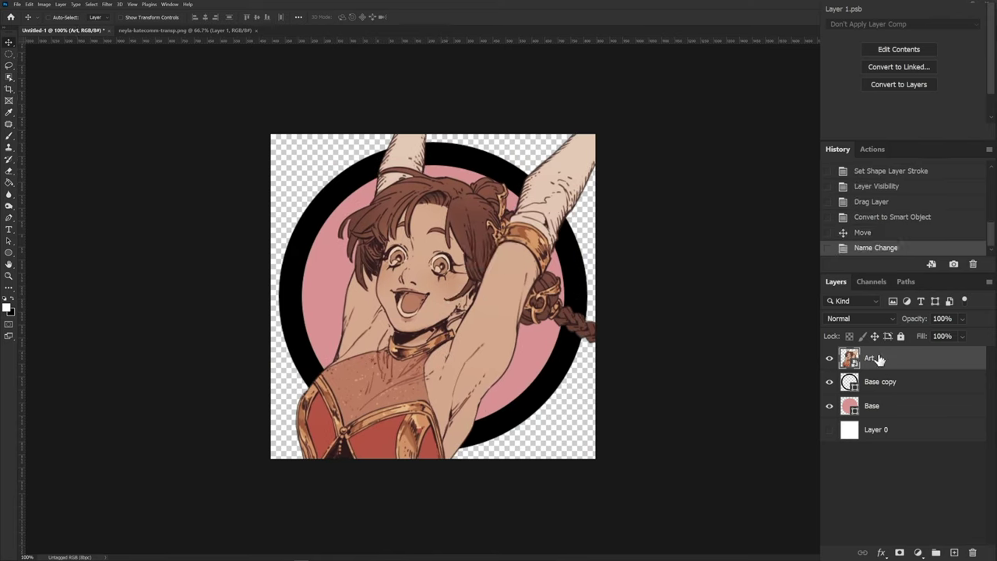
{"action": "left_click_drag", "start_coordinate": [878, 358], "coordinate": [898, 395]}
{"action": "double_click", "coordinate": [879, 358]}
{"action": "type", "text": "Frame"}
{"action": "key", "text": "Return"}
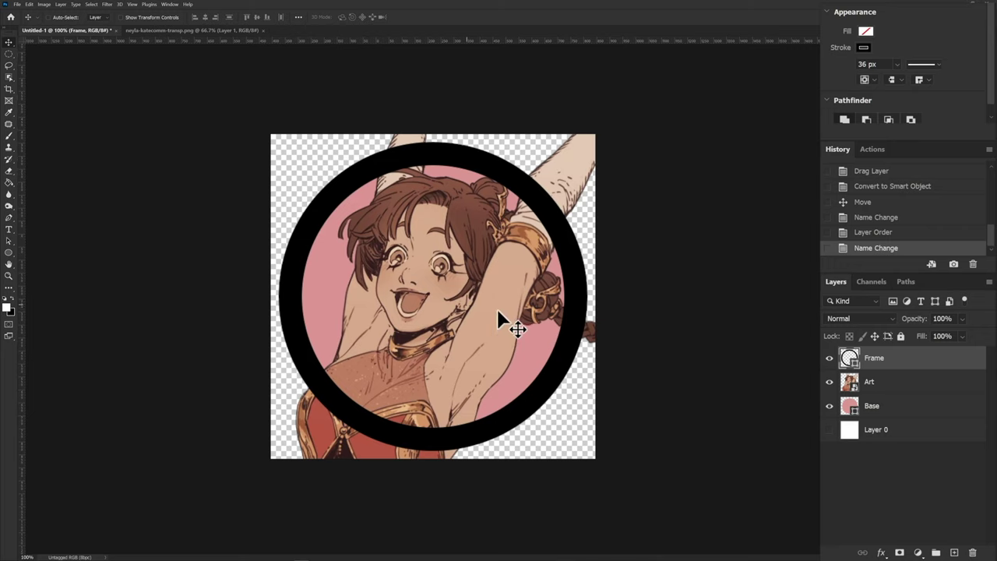
Clip the Art layer into the pink Base circle with a clipping mask
{"action": "left_click", "coordinate": [894, 385]}
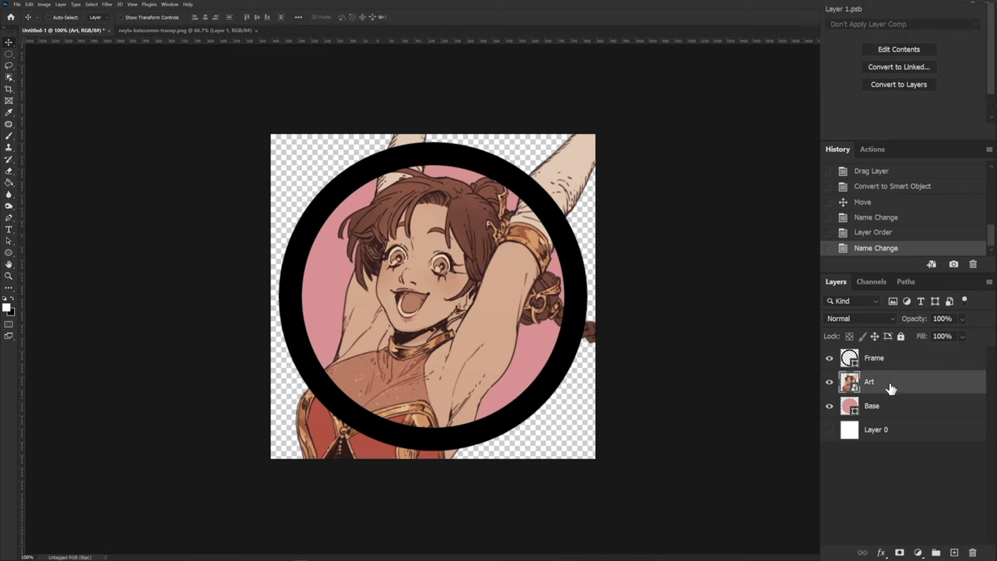
{"action": "right_click", "coordinate": [908, 385]}
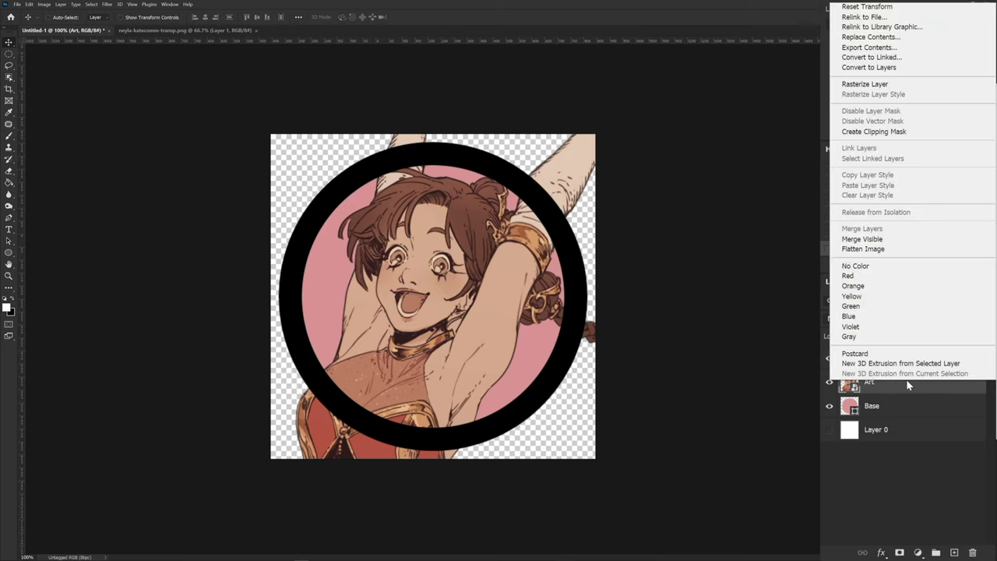
{"action": "left_click", "coordinate": [879, 132]}
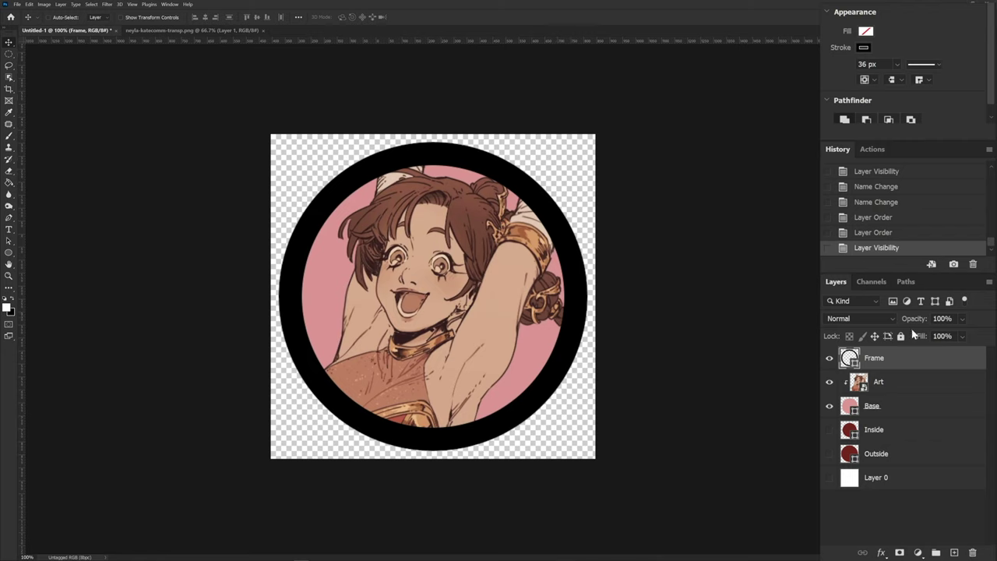
Set the frame stroke to the custom blue colour 2e1ef0
{"action": "left_click", "coordinate": [864, 48]}
{"action": "left_click", "coordinate": [980, 71]}
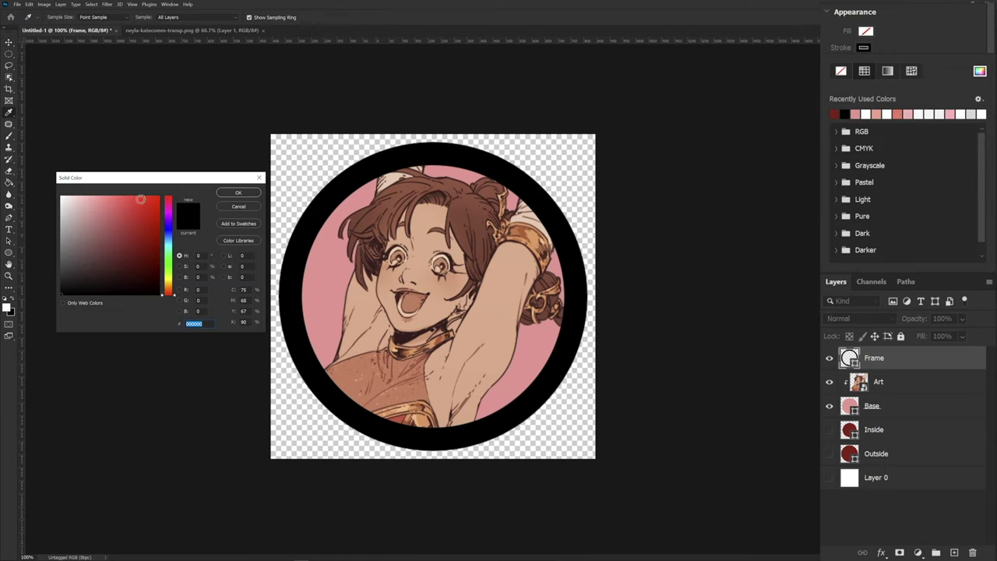
{"action": "type", "text": "2e1ef0"}
{"action": "left_click", "coordinate": [239, 193]}
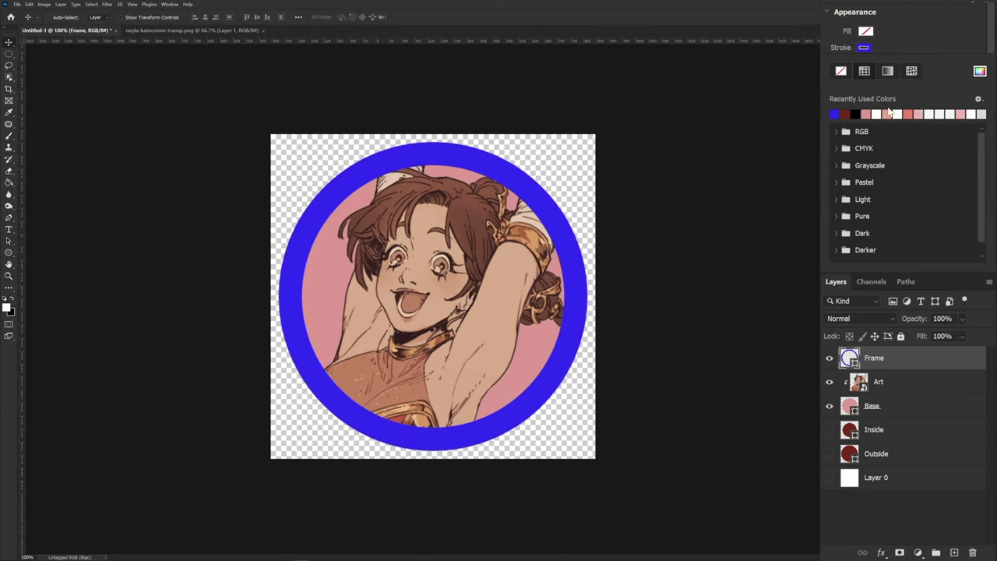
Switch the stroke to a dark red-to-peach gradient and adjust its angle
{"action": "left_click", "coordinate": [888, 71]}
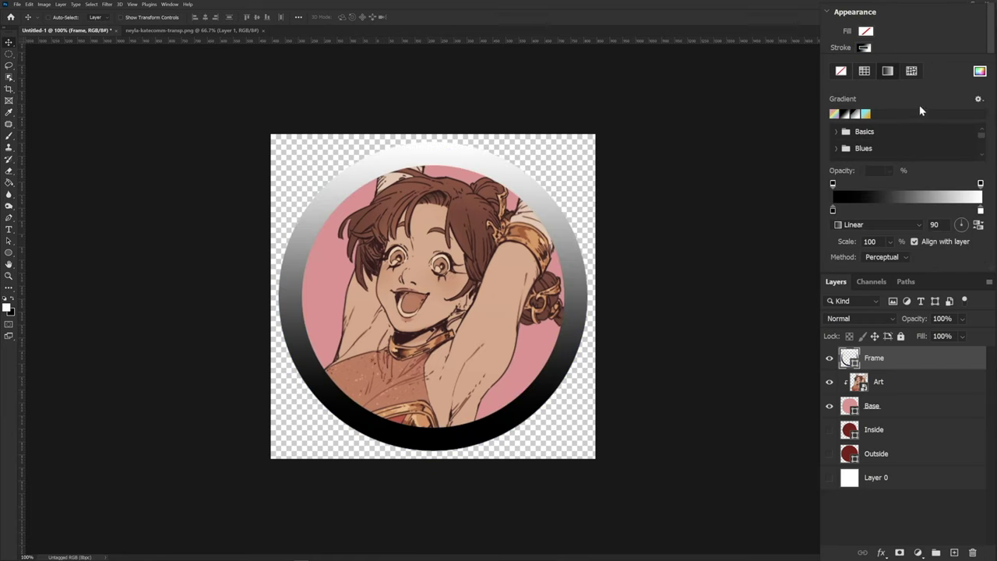
{"action": "double_click", "coordinate": [833, 210]}
{"action": "left_click", "coordinate": [239, 193]}
{"action": "double_click", "coordinate": [980, 210]}
{"action": "left_click", "coordinate": [238, 193]}
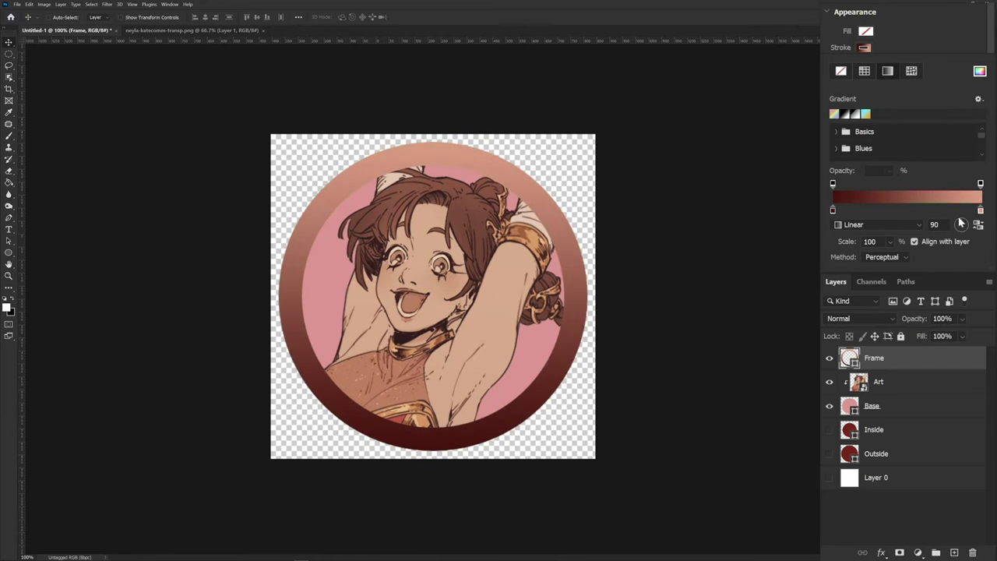
{"action": "left_click_drag", "start_coordinate": [960, 223], "coordinate": [963, 228]}
{"action": "left_click", "coordinate": [917, 42]}
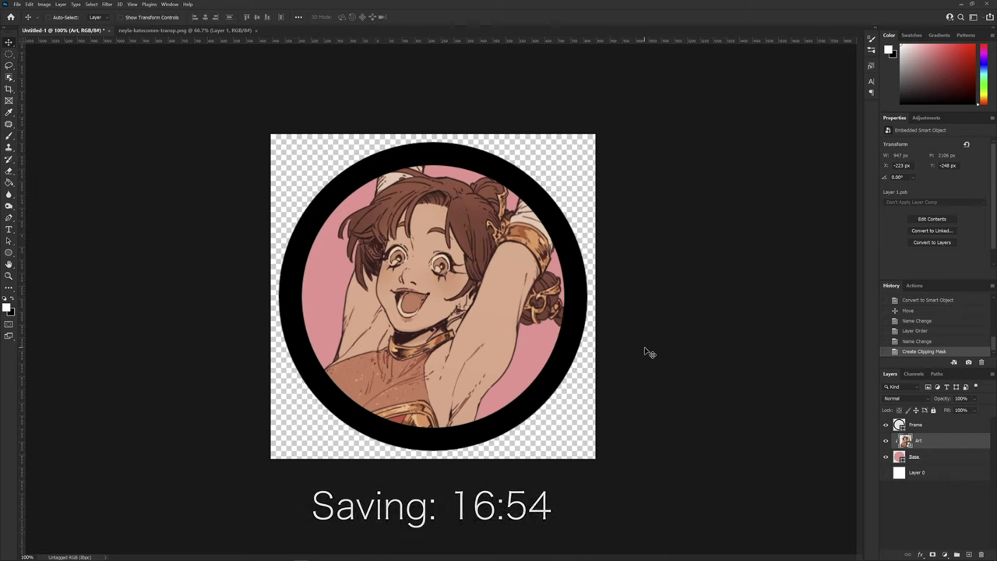
Hide the existing layers and draw a 476 px circle centred on the canvas
{"action": "key", "text": "ctrl+minus"}
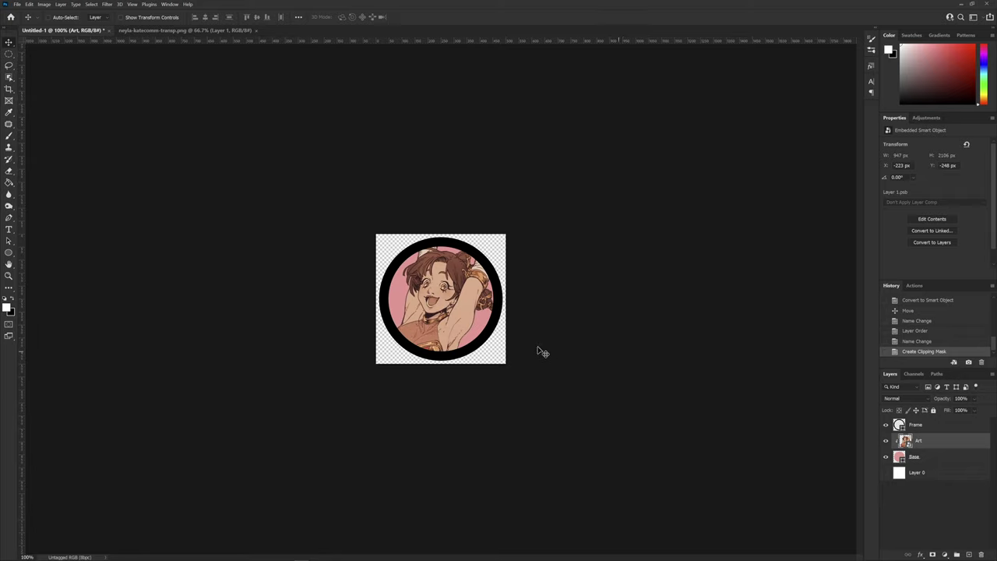
{"action": "left_click", "coordinate": [9, 253]}
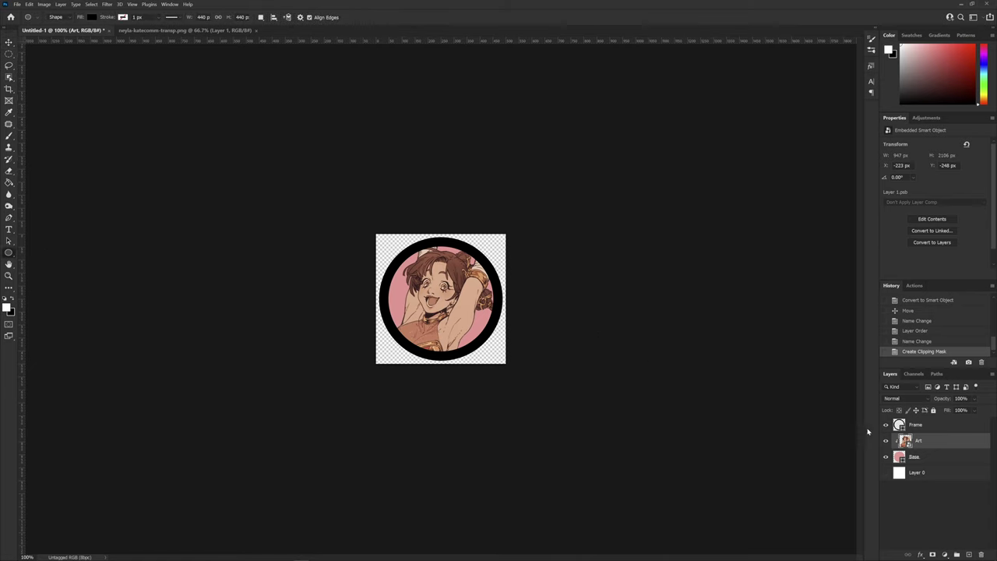
{"action": "left_click_drag", "start_coordinate": [886, 425], "coordinate": [888, 460]}
{"action": "left_click", "coordinate": [452, 285]}
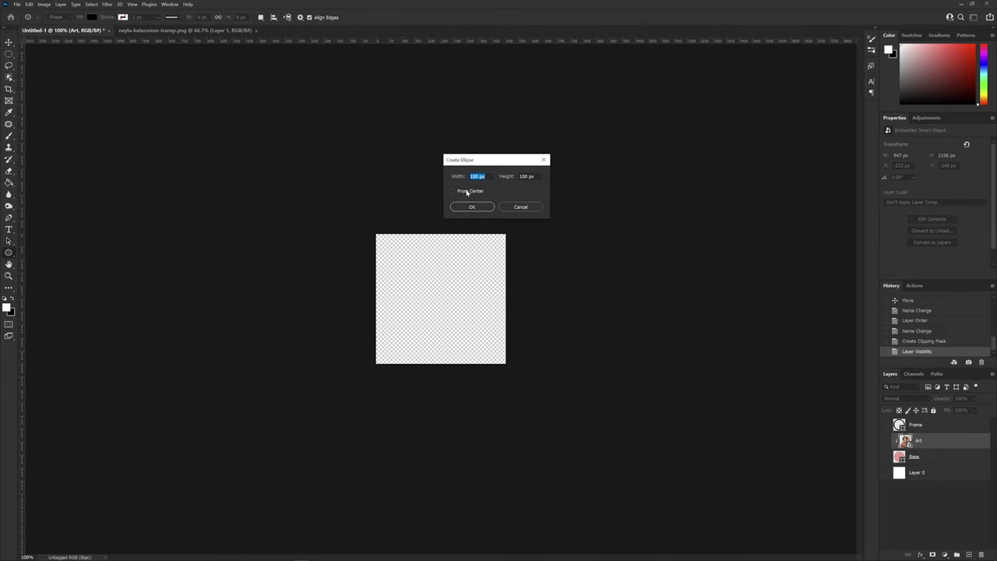
{"action": "type", "text": "476"}
{"action": "key", "text": "Tab"}
{"action": "type", "text": "47"}
{"action": "key", "text": "Return"}
{"action": "key", "text": "v"}
{"action": "left_click_drag", "start_coordinate": [532, 329], "coordinate": [454, 284]}
{"action": "left_click", "coordinate": [886, 441]}
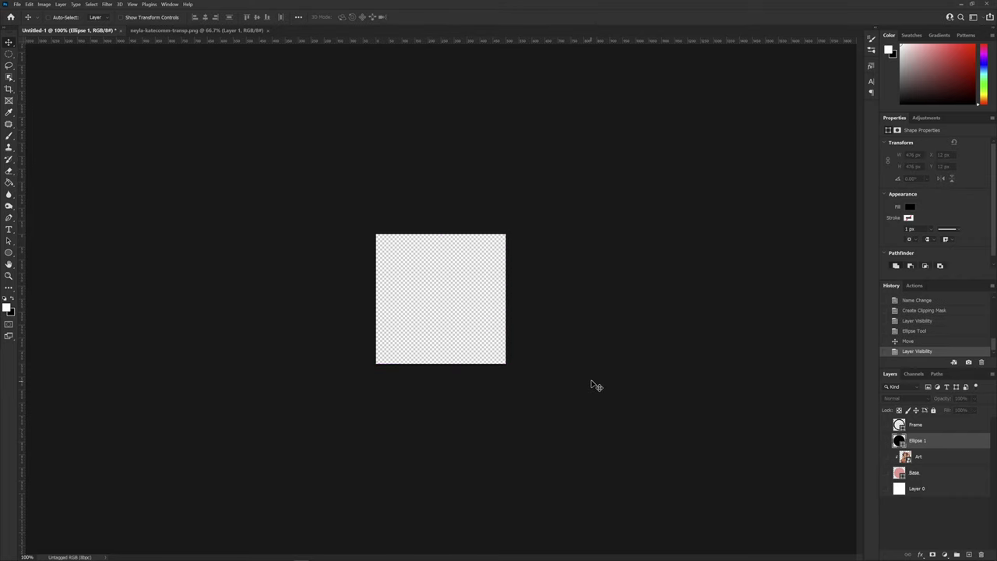
Draw a centred 404 × 404 px circle and fill it dark red
{"action": "left_click", "coordinate": [8, 252]}
{"action": "left_click", "coordinate": [436, 259]}
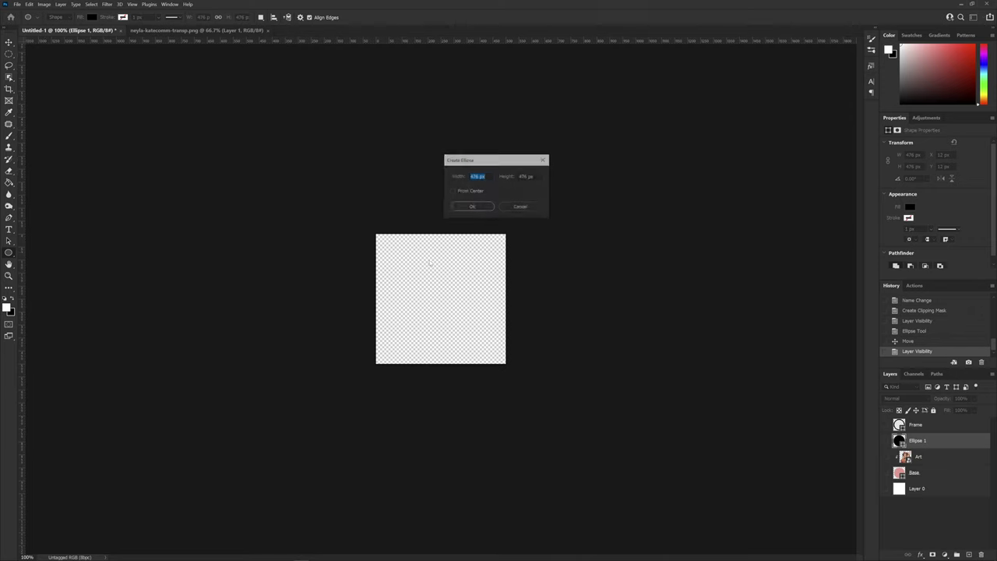
{"action": "type", "text": "404"}
{"action": "key", "text": "Tab"}
{"action": "type", "text": "404"}
{"action": "key", "text": "Return"}
{"action": "key", "text": "v"}
{"action": "left_click_drag", "start_coordinate": [477, 309], "coordinate": [456, 285]}
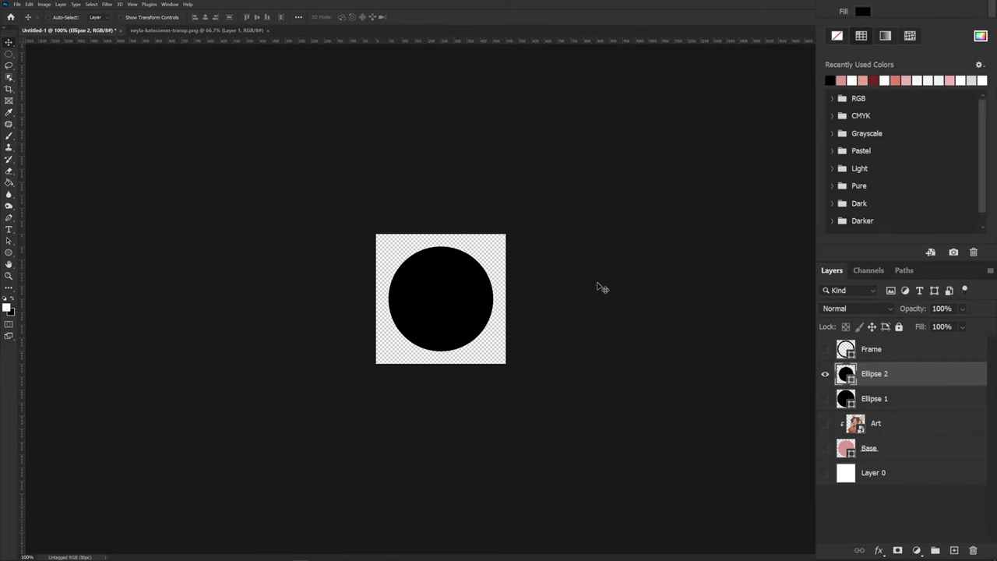
{"action": "left_click", "coordinate": [873, 80]}
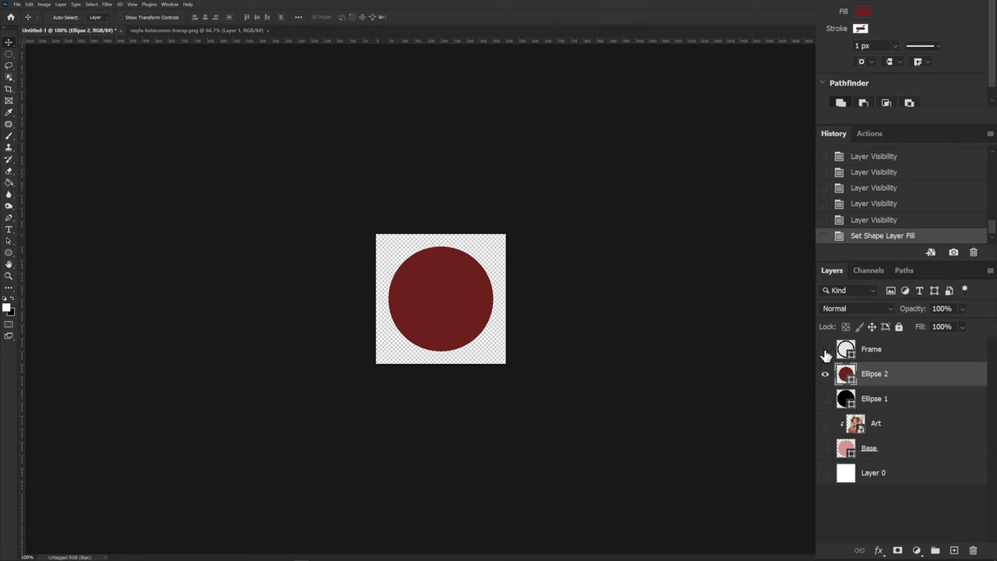
Fill Ellipse 1 dark red, then show Frame and Ellipse 2 and hide Ellipse 1
{"action": "left_click", "coordinate": [825, 399]}
{"action": "left_click", "coordinate": [846, 399]}
{"action": "left_click", "coordinate": [862, 11]}
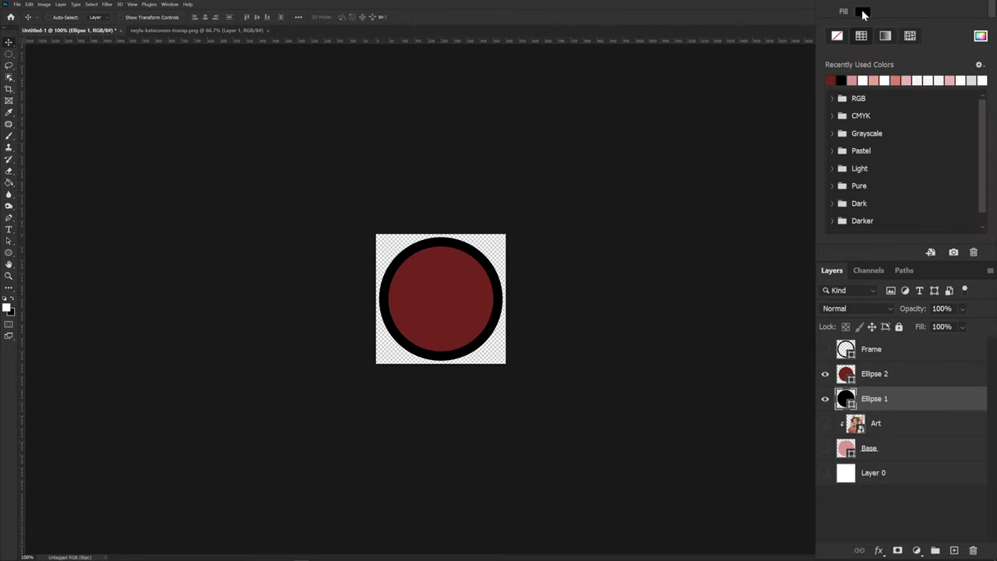
{"action": "left_click", "coordinate": [831, 81]}
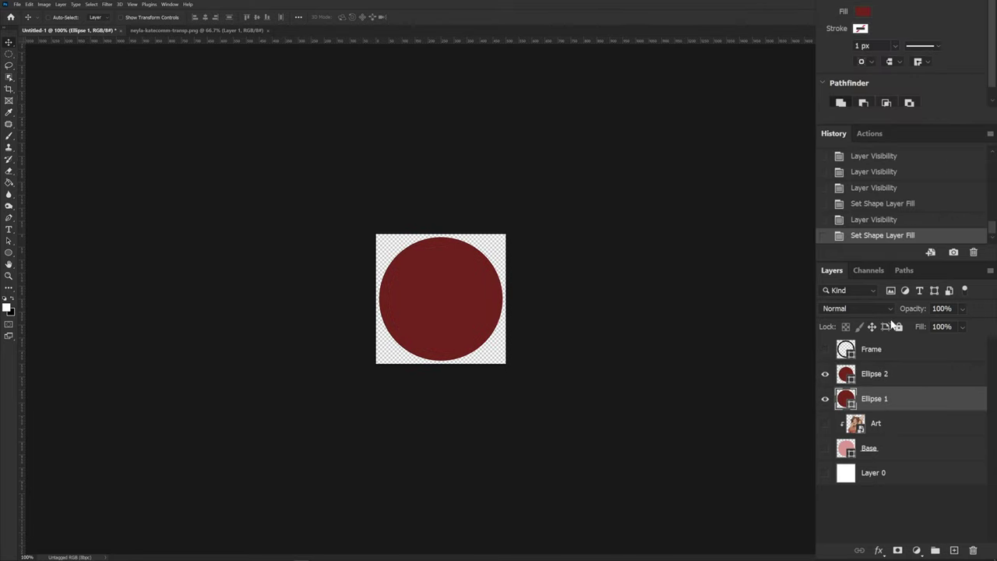
{"action": "left_click", "coordinate": [825, 350]}
{"action": "left_click", "coordinate": [825, 374]}
{"action": "left_click", "coordinate": [825, 398]}
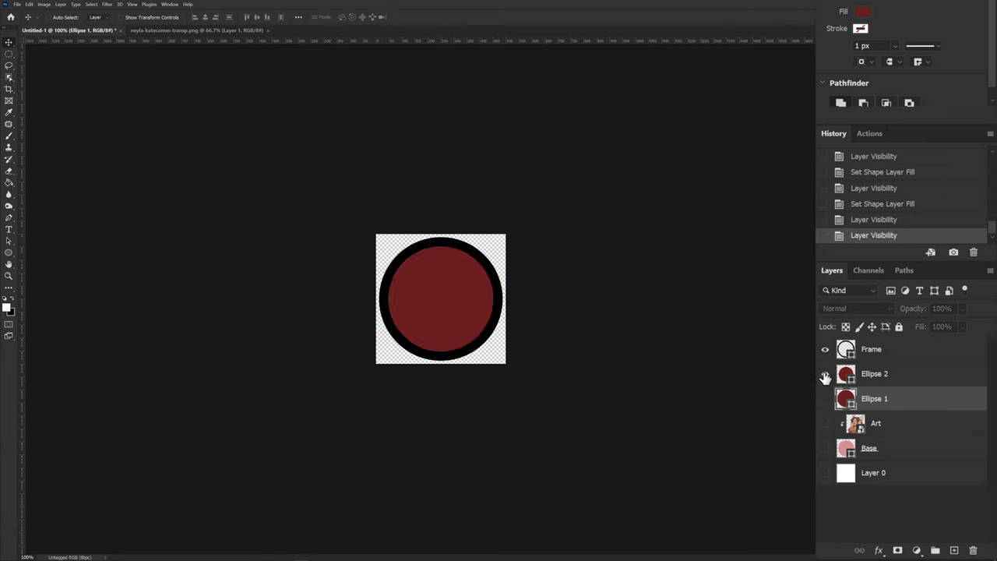
Compare the circles against the ring, moving Ellipse 1 above Frame and toggling visibility
{"action": "left_click", "coordinate": [825, 375]}
{"action": "left_click", "coordinate": [825, 374]}
{"action": "left_click", "coordinate": [825, 376]}
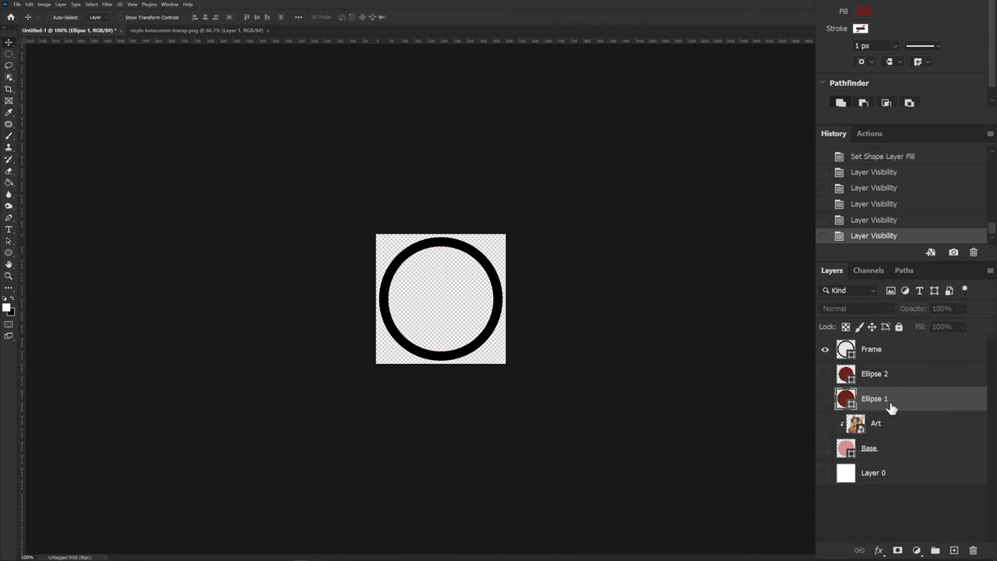
{"action": "left_click_drag", "start_coordinate": [890, 405], "coordinate": [886, 347]}
{"action": "left_click", "coordinate": [826, 349]}
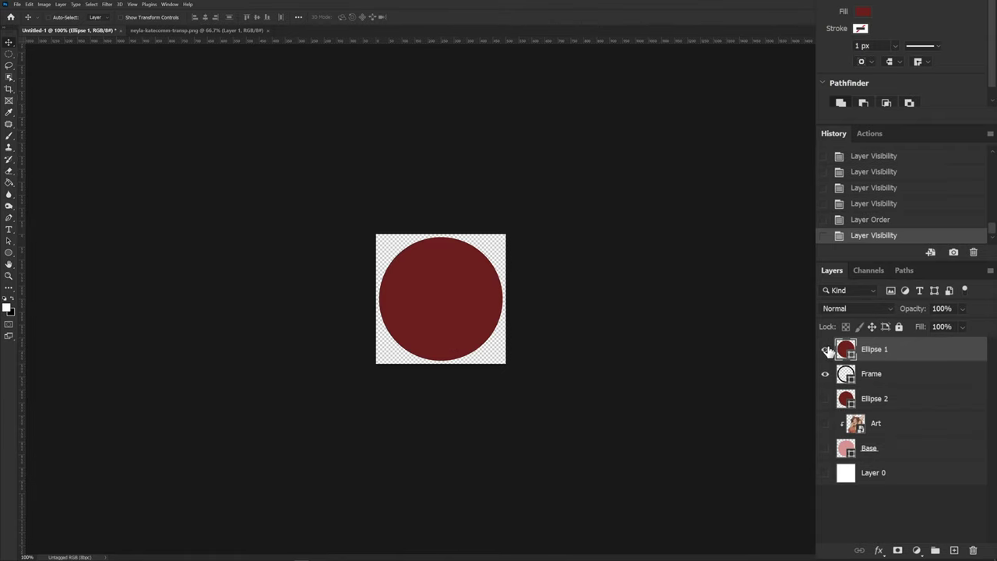
{"action": "left_click", "coordinate": [826, 349]}
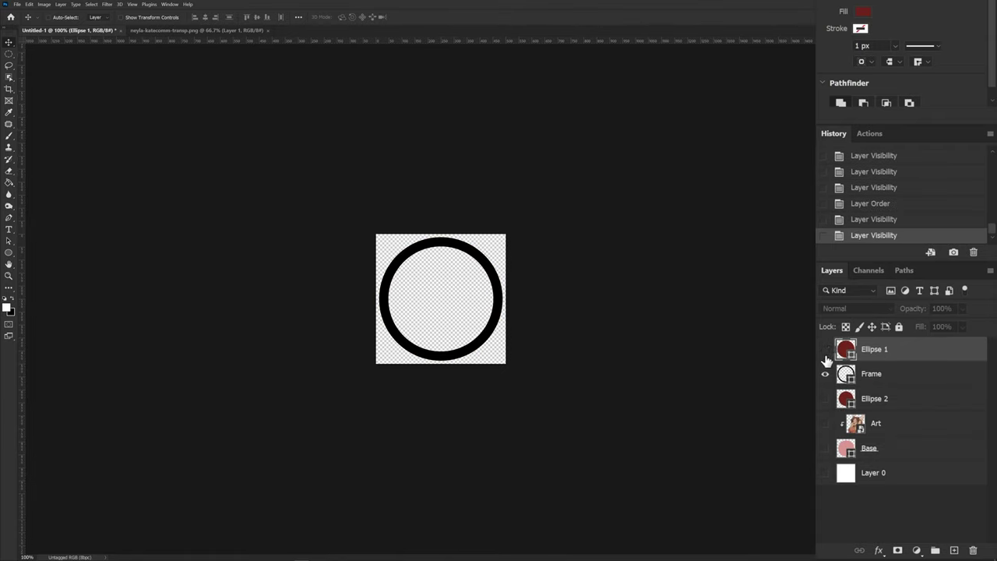
Rename the circles Outside and Inside and move both beneath Base
{"action": "double_click", "coordinate": [873, 350]}
{"action": "type", "text": "Outside"}
{"action": "key", "text": "Return"}
{"action": "double_click", "coordinate": [875, 399]}
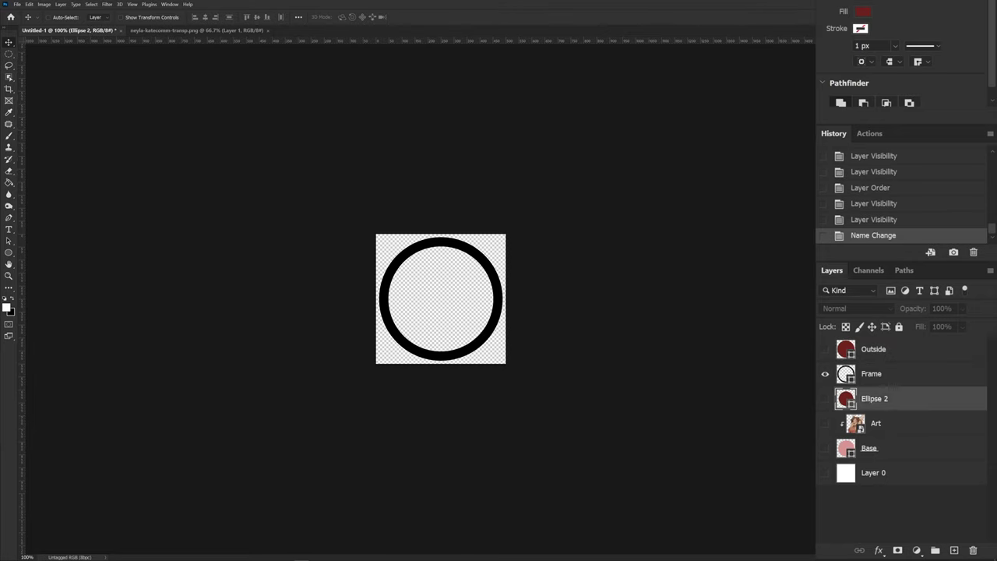
{"action": "type", "text": "Inside"}
{"action": "key", "text": "Return"}
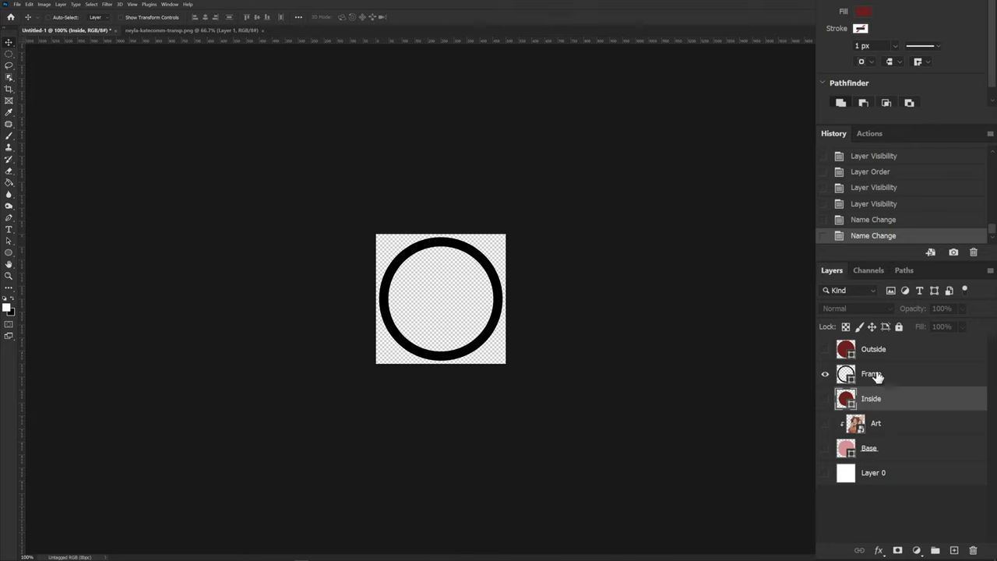
{"action": "left_click_drag", "start_coordinate": [881, 399], "coordinate": [885, 460]}
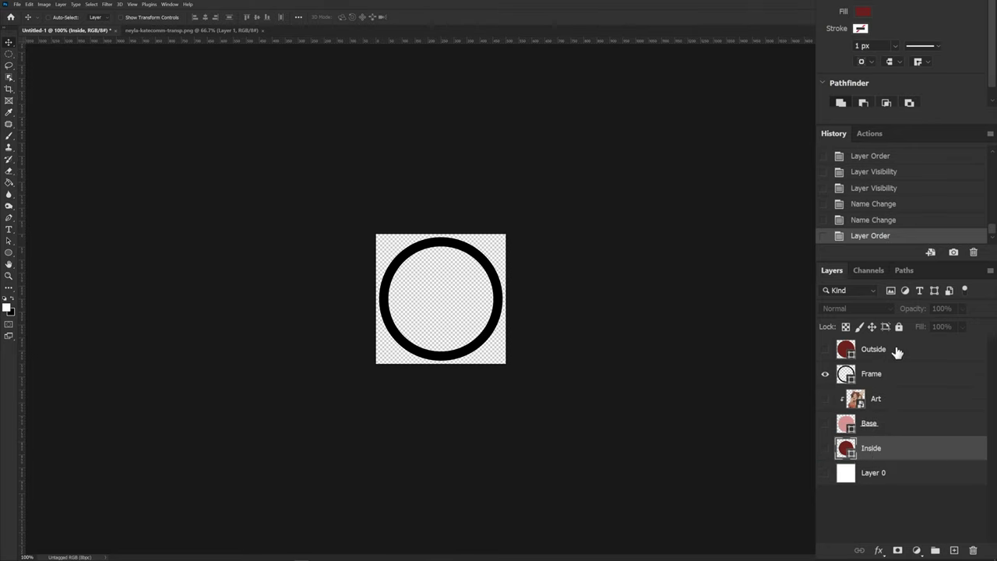
{"action": "left_click_drag", "start_coordinate": [897, 352], "coordinate": [892, 459]}
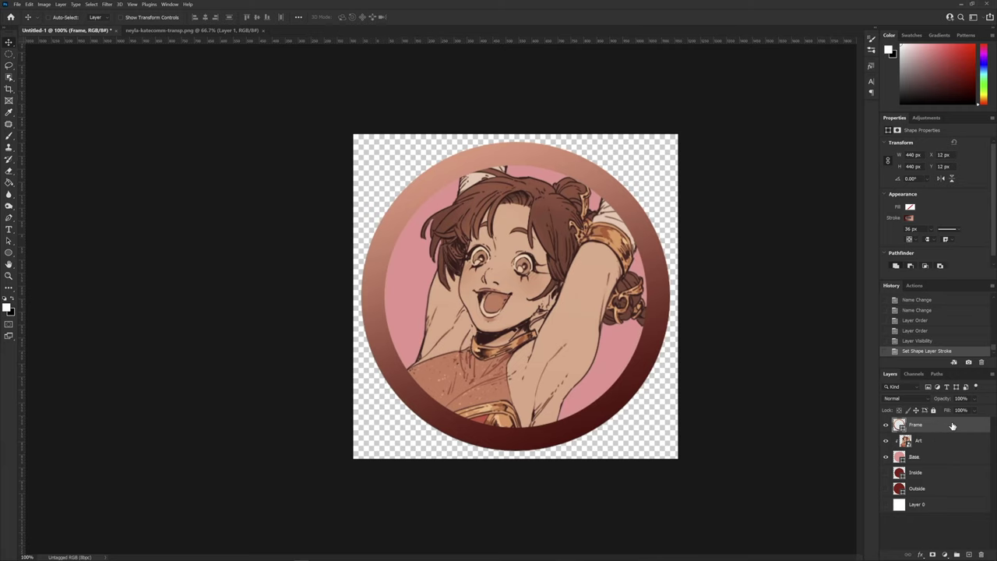
Enable Bevel & Emboss on Frame with size 15 and depth 1000%
{"action": "double_click", "coordinate": [952, 426]}
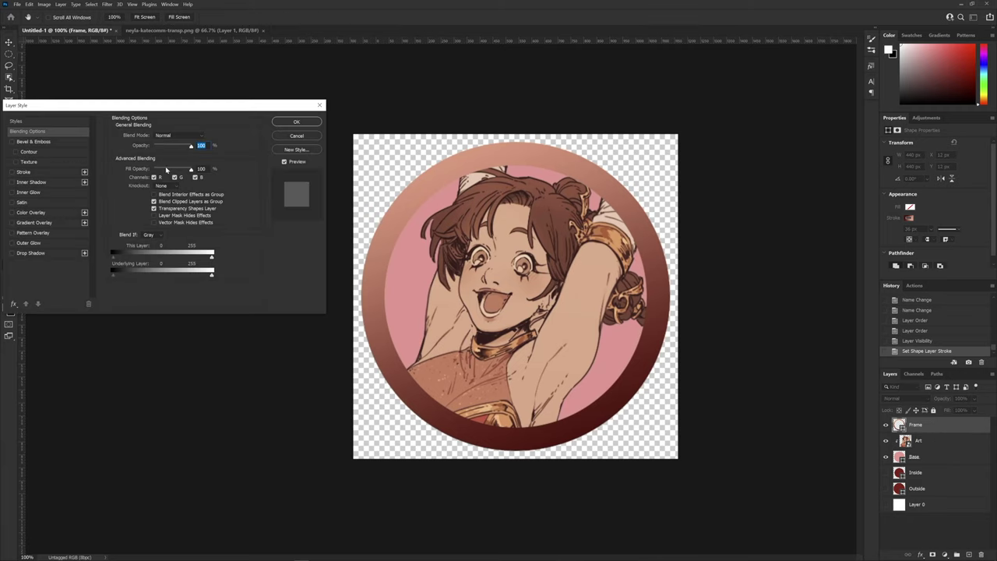
{"action": "left_click", "coordinate": [11, 142]}
{"action": "left_click", "coordinate": [45, 141]}
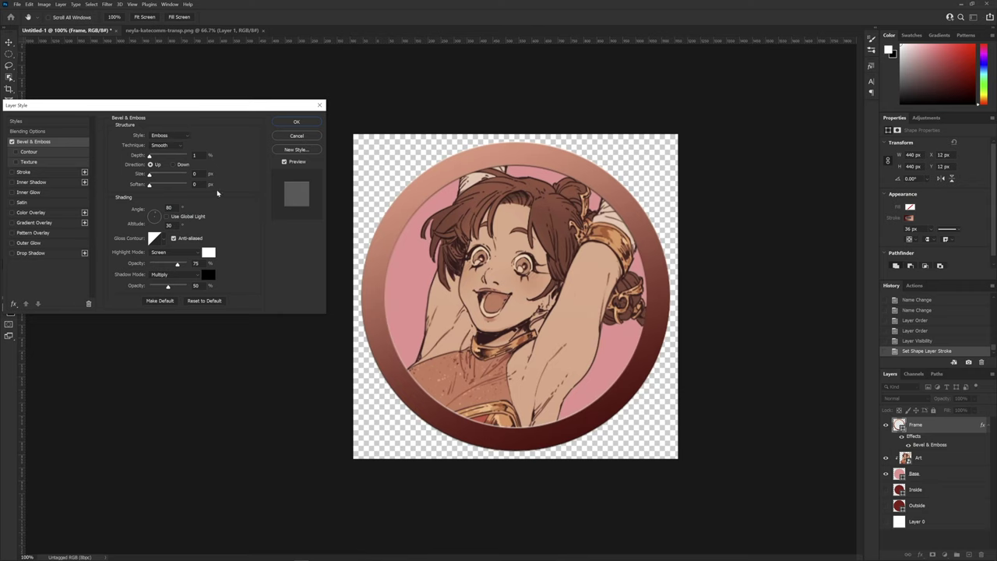
{"action": "left_click", "coordinate": [171, 174]}
{"action": "type", "text": "15"}
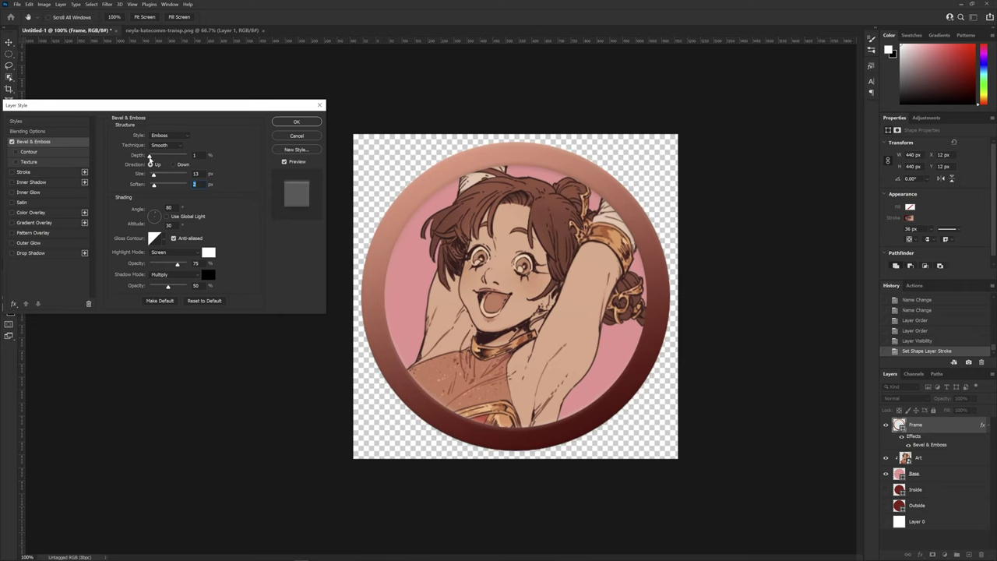
{"action": "left_click_drag", "start_coordinate": [149, 156], "coordinate": [225, 163]}
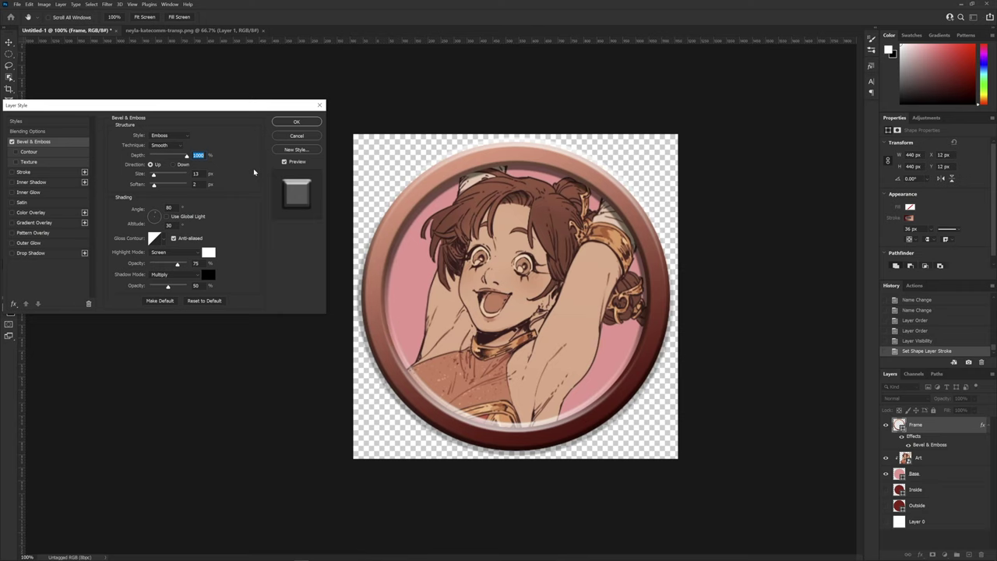
Set the bevel lighting to global light at a 72° angle and apply the style
{"action": "left_click", "coordinate": [153, 216]}
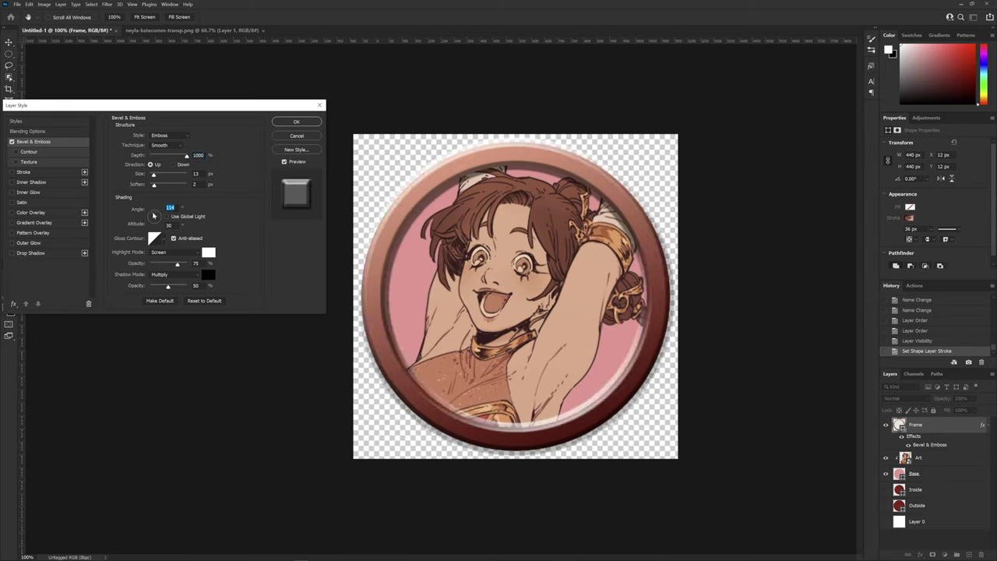
{"action": "left_click", "coordinate": [156, 222]}
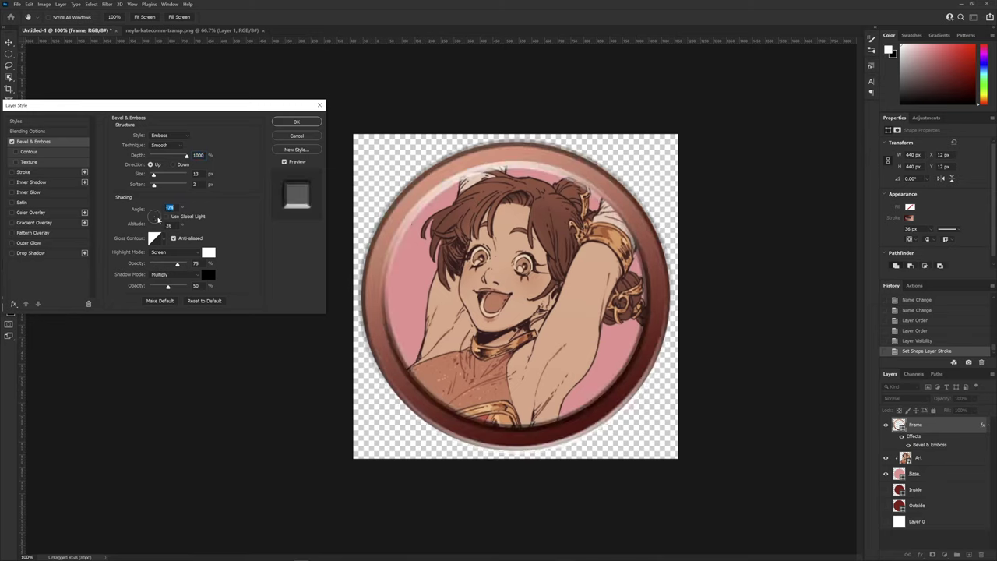
{"action": "left_click", "coordinate": [158, 218]}
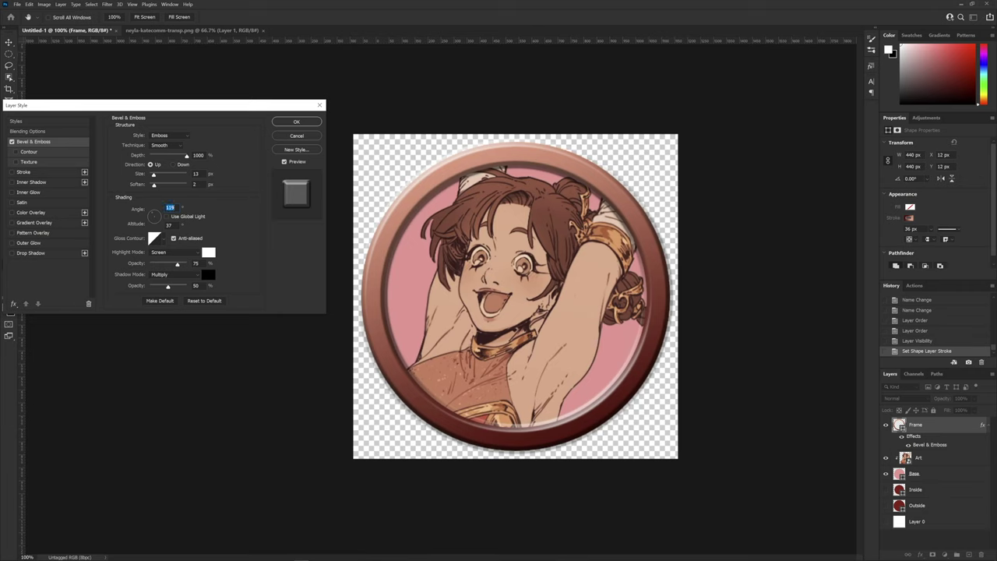
{"action": "left_click", "coordinate": [166, 216]}
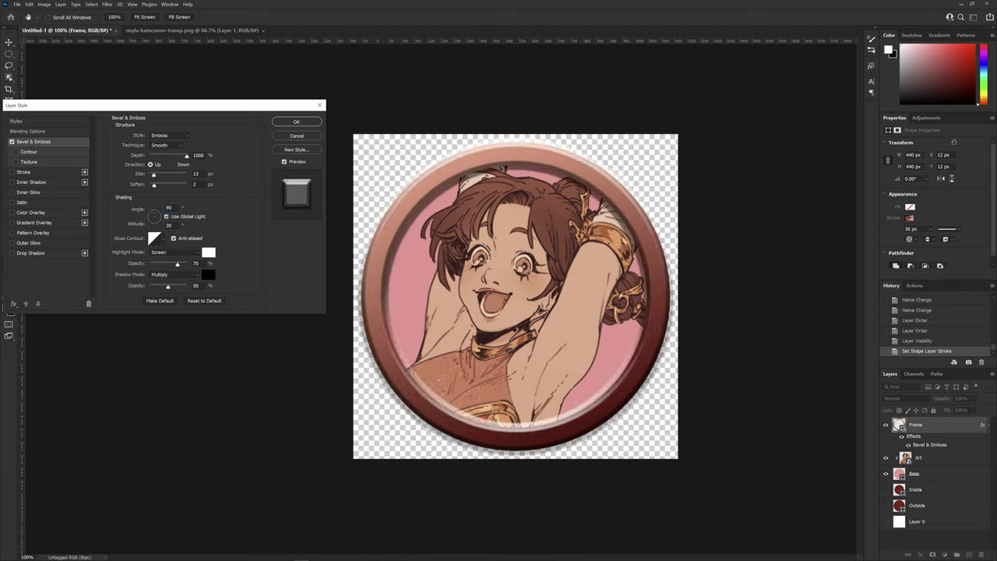
{"action": "left_click_drag", "start_coordinate": [157, 210], "coordinate": [163, 225]}
{"action": "type", "text": "30"}
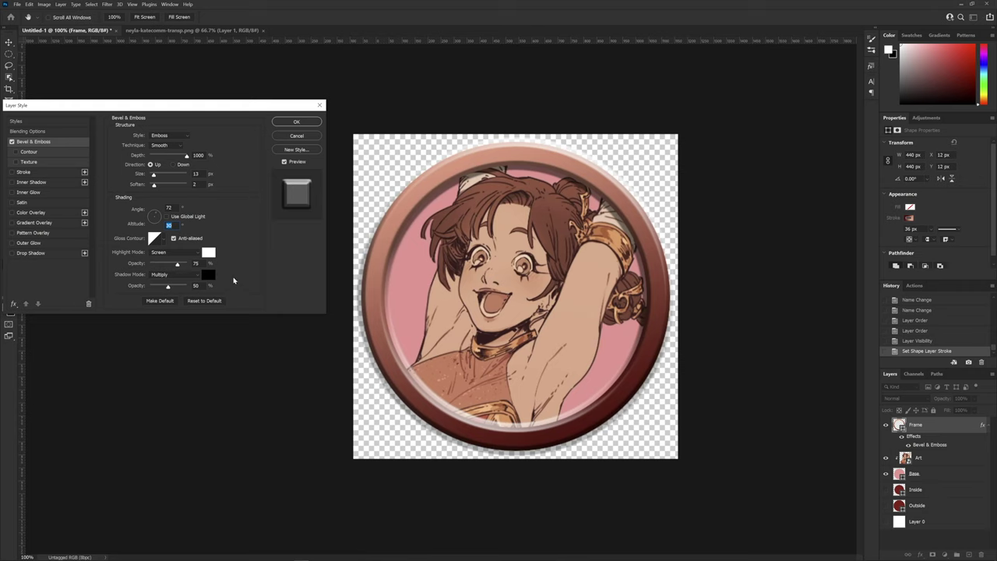
{"action": "left_click", "coordinate": [297, 123]}
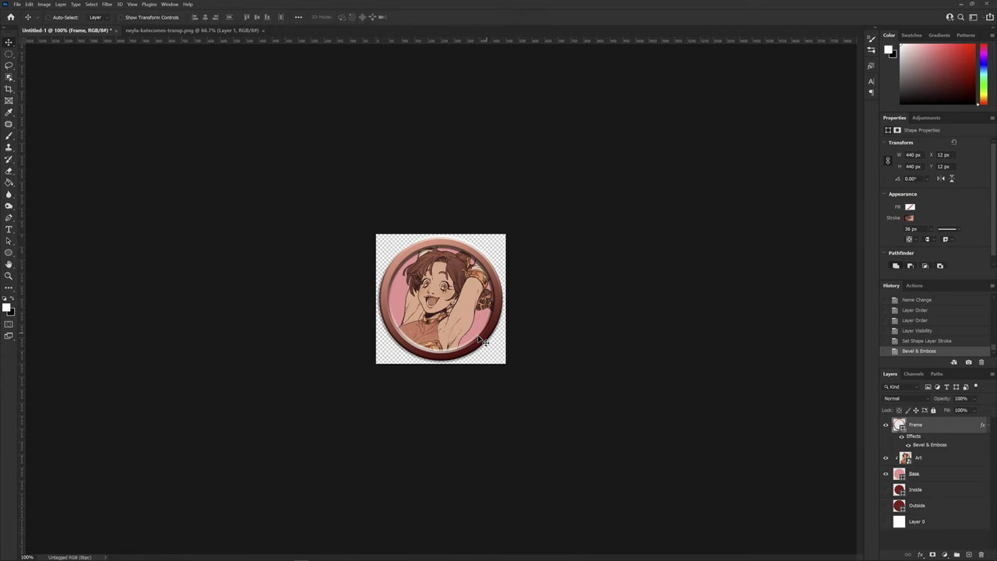
{"action": "key", "text": "z"}
{"action": "left_click_drag", "start_coordinate": [491, 350], "coordinate": [525, 344]}
{"action": "left_click", "coordinate": [524, 343]}
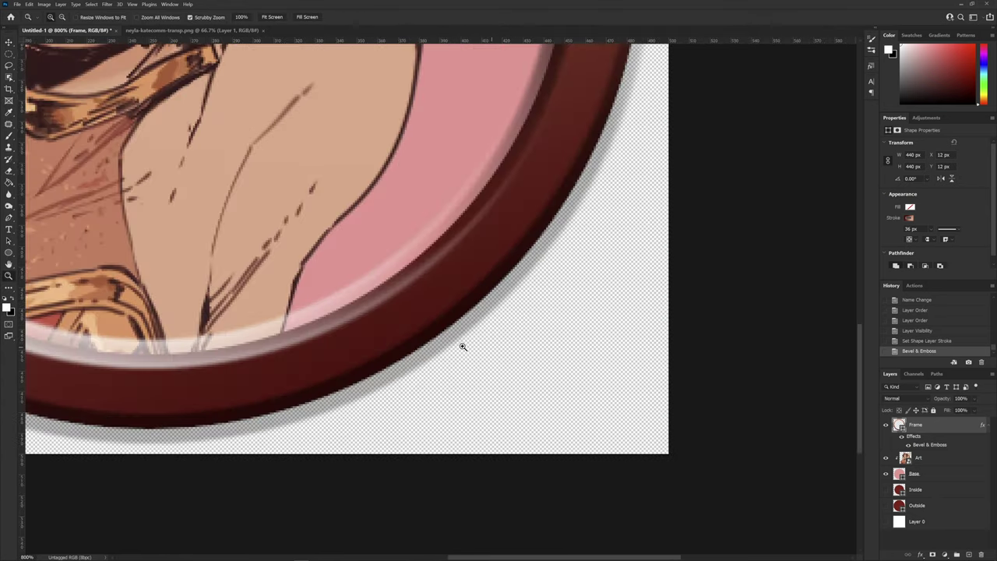
{"action": "left_click_drag", "start_coordinate": [482, 211], "coordinate": [483, 535]}
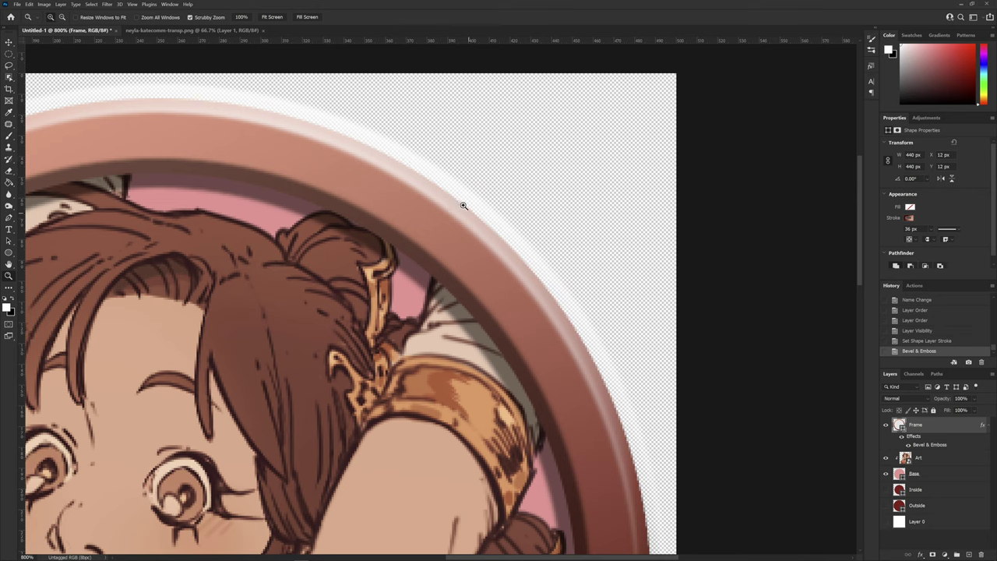
{"action": "key", "text": "ctrl+0"}
{"action": "left_click", "coordinate": [483, 392], "text": "alt"}
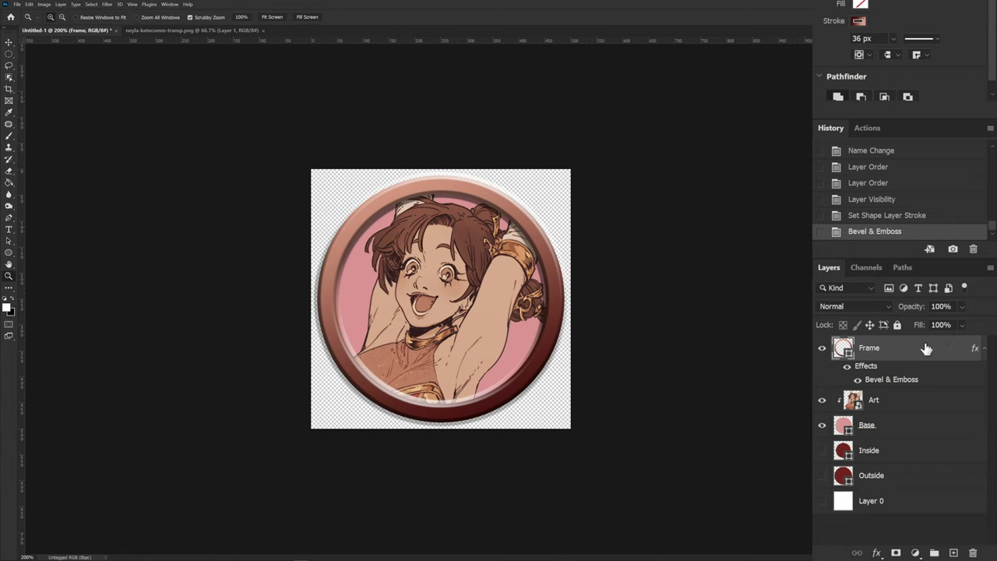
Duplicate Frame, hide the original, and rasterize the layer style on Frame copy
{"action": "key", "text": "ctrl+j"}
{"action": "left_click", "coordinate": [822, 399]}
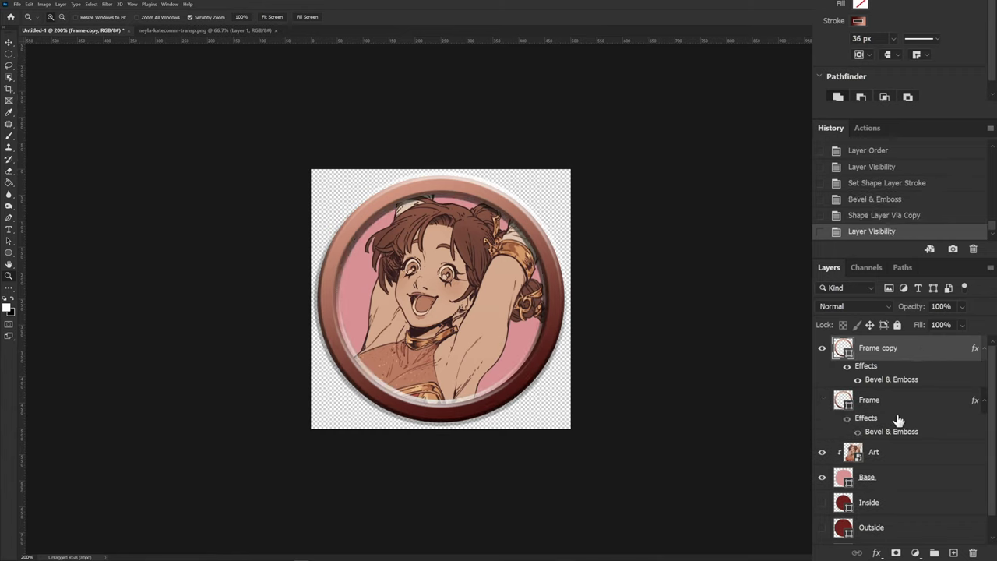
{"action": "right_click", "coordinate": [913, 348]}
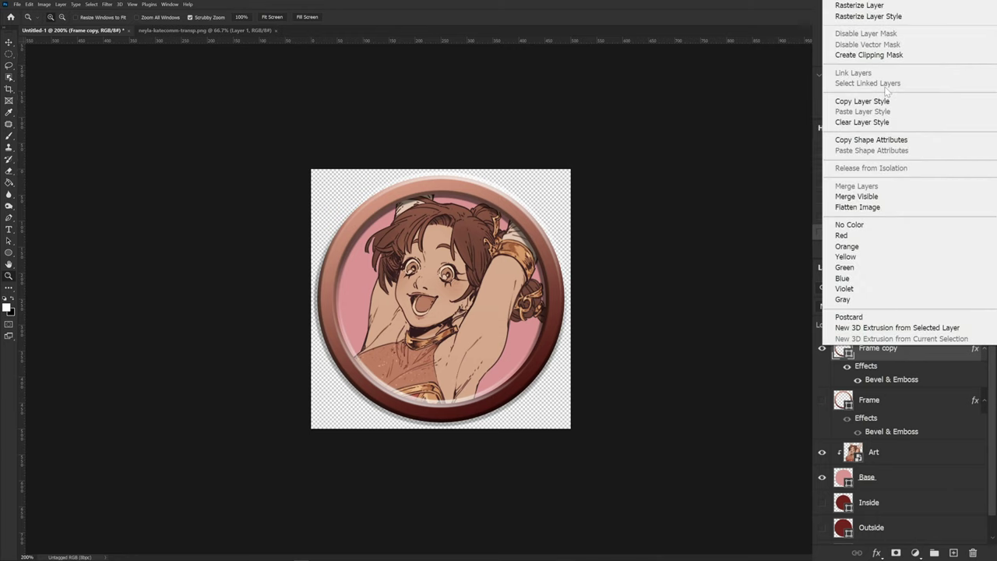
{"action": "left_click", "coordinate": [869, 17]}
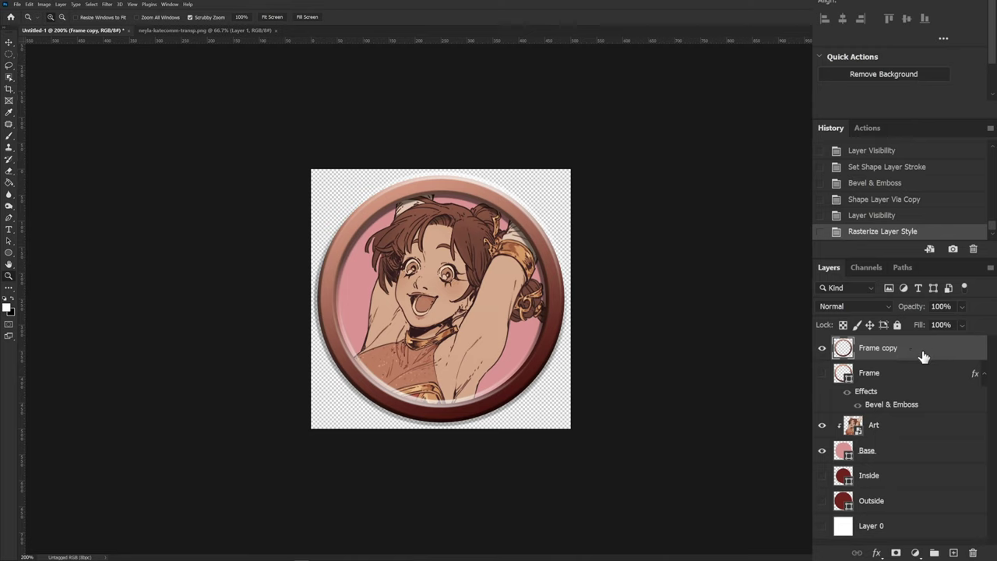
Add a layer mask to Frame copy and paint out everything outside the outer frame circle
{"action": "left_click", "coordinate": [897, 553]}
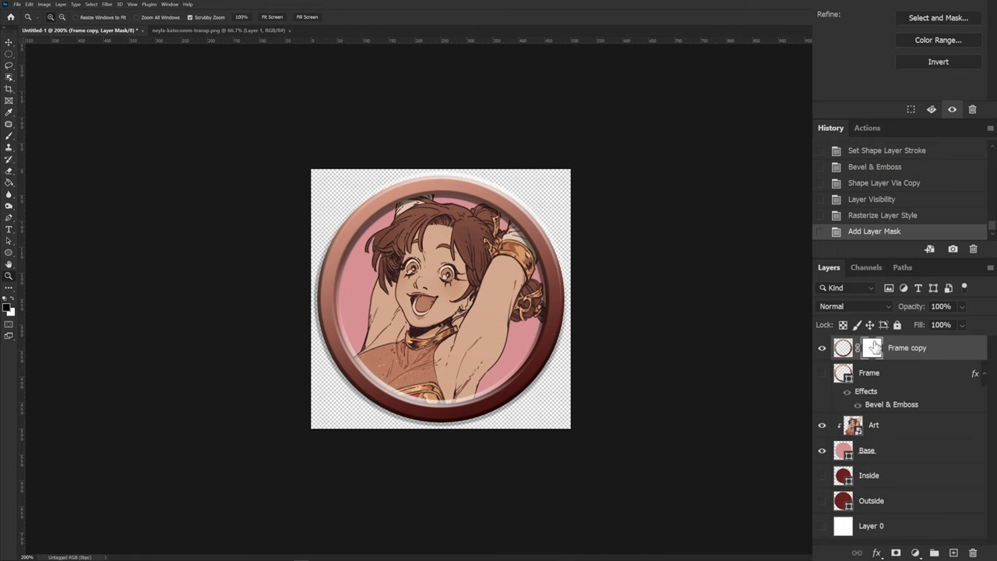
{"action": "left_click_drag", "start_coordinate": [876, 352], "coordinate": [845, 505]}
{"action": "left_click", "coordinate": [844, 503], "text": "ctrl"}
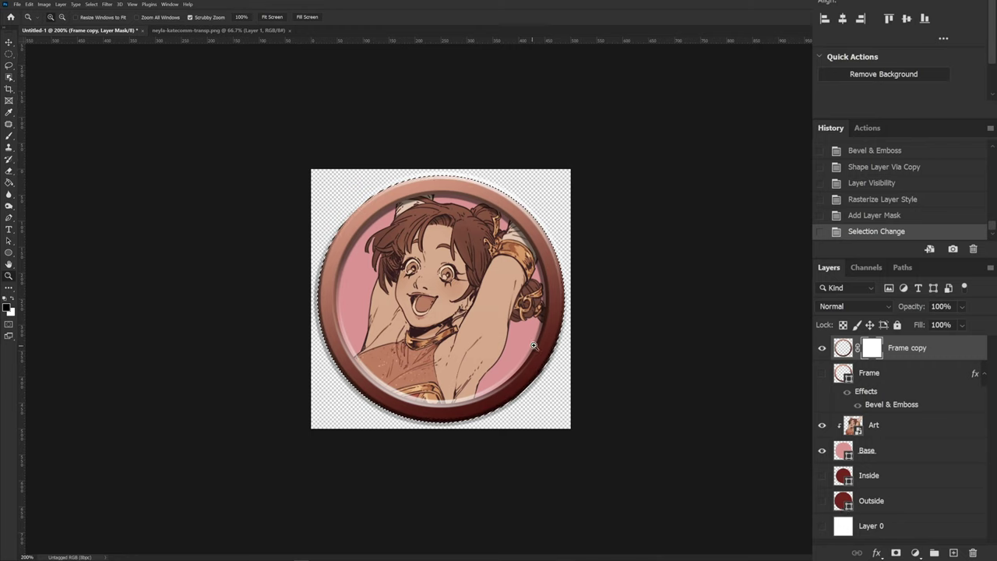
{"action": "key", "text": "m"}
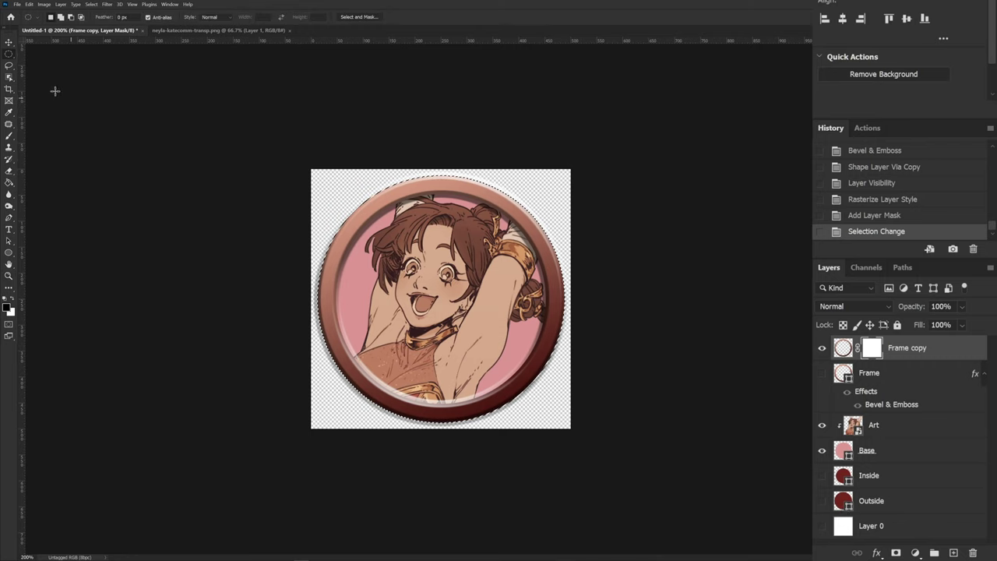
{"action": "right_click", "coordinate": [407, 282]}
{"action": "left_click", "coordinate": [415, 293]}
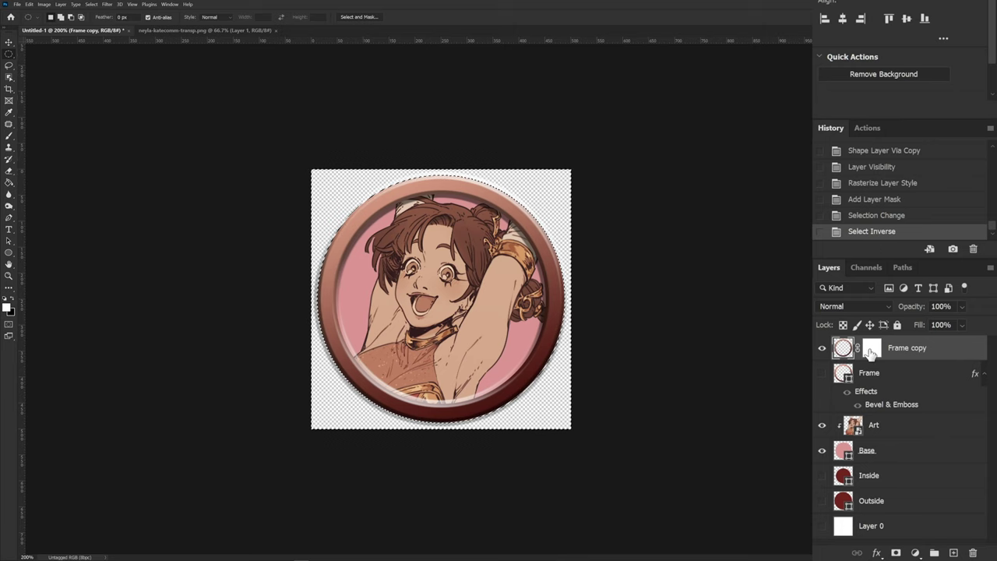
{"action": "left_click", "coordinate": [869, 349]}
{"action": "key", "text": "b"}
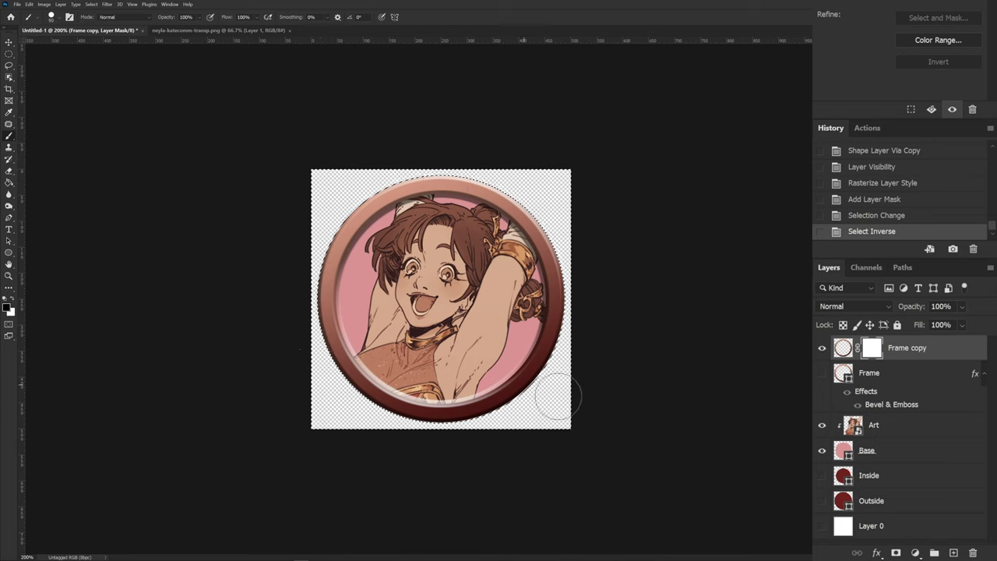
{"action": "left_click_drag", "start_coordinate": [489, 405], "coordinate": [289, 346]}
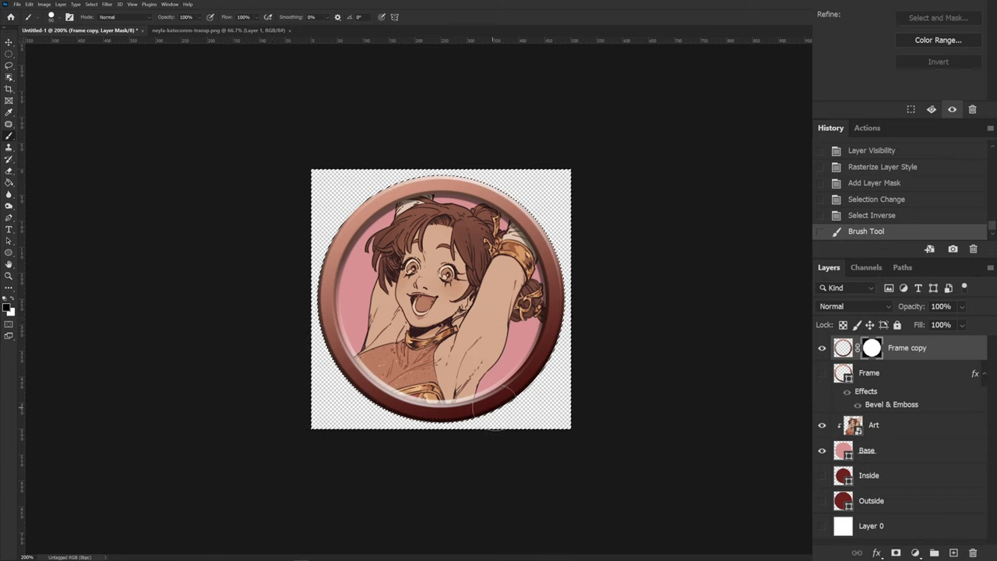
{"action": "key", "text": "ctrl+d"}
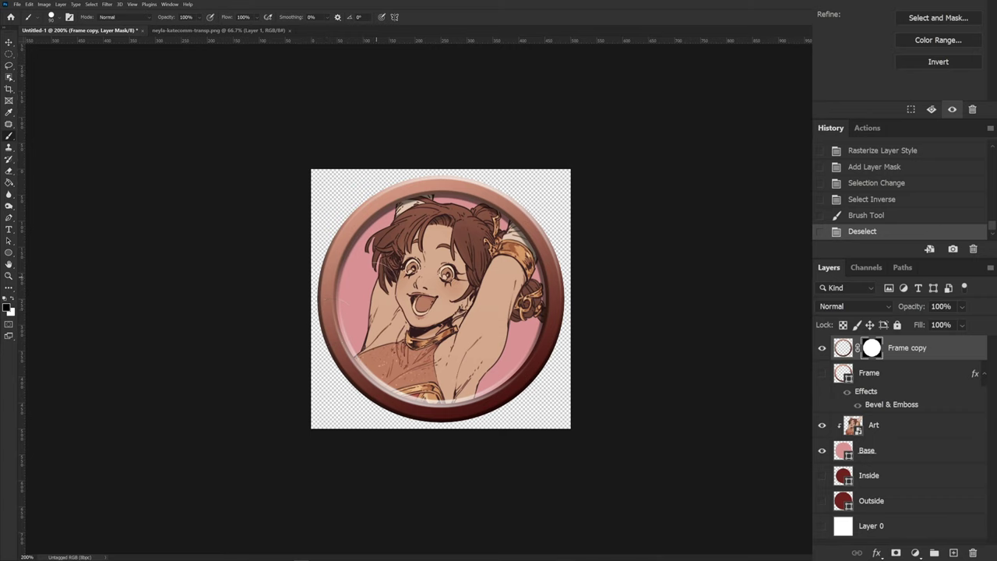
Load the inner circle as a selection and paint the mask black to hide the frame inside it
{"action": "left_click_drag", "start_coordinate": [855, 491], "coordinate": [846, 478]}
{"action": "left_click", "coordinate": [846, 477], "text": "ctrl"}
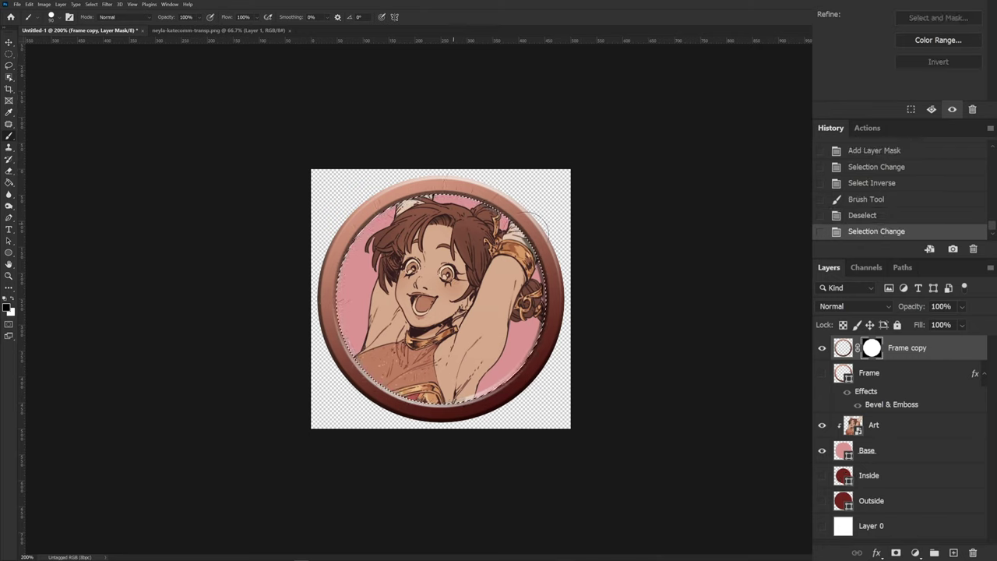
{"action": "mouse_move", "coordinate": [464, 338]}
{"action": "left_mouse_down"}
{"action": "mouse_move", "coordinate": [351, 242]}
{"action": "mouse_move", "coordinate": [517, 204]}
{"action": "mouse_move", "coordinate": [411, 187]}
{"action": "mouse_move", "coordinate": [592, 205]}
{"action": "mouse_move", "coordinate": [626, 235]}
{"action": "left_mouse_up"}
{"action": "key", "text": "ctrl+d"}
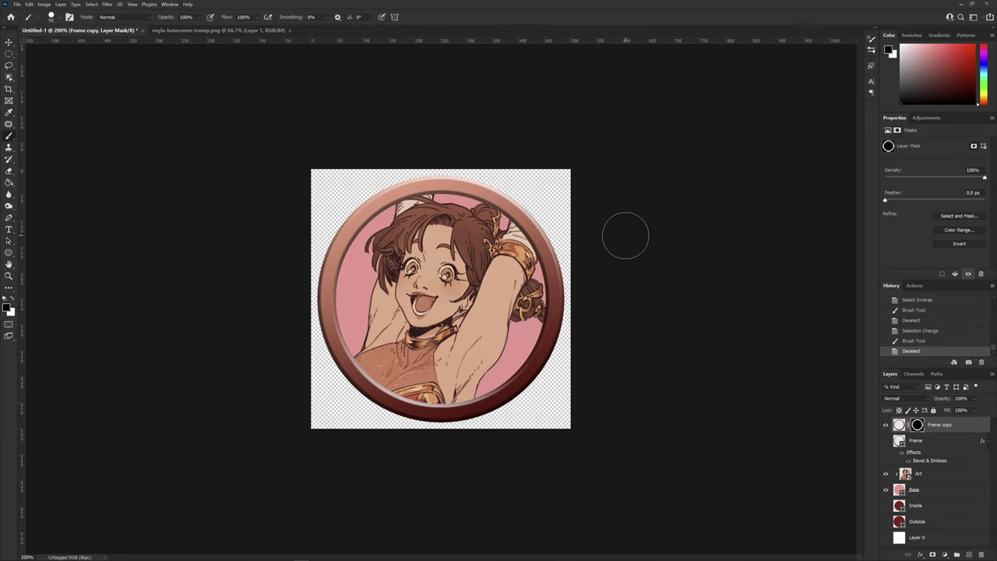
Give Frame copy a Drop Shadow with 51% opacity, 4% spread and 13 px size
{"action": "double_click", "coordinate": [968, 427]}
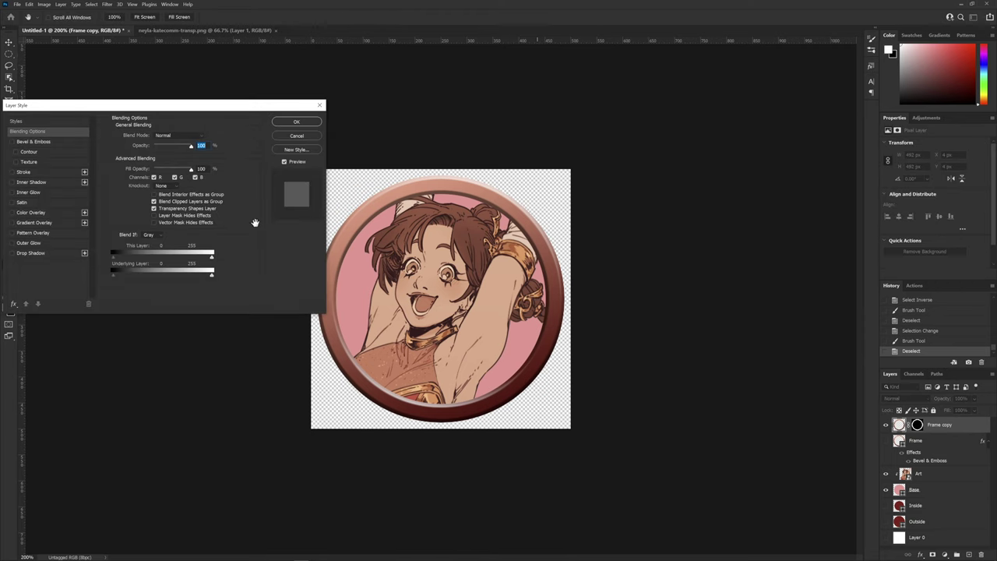
{"action": "left_click", "coordinate": [29, 254]}
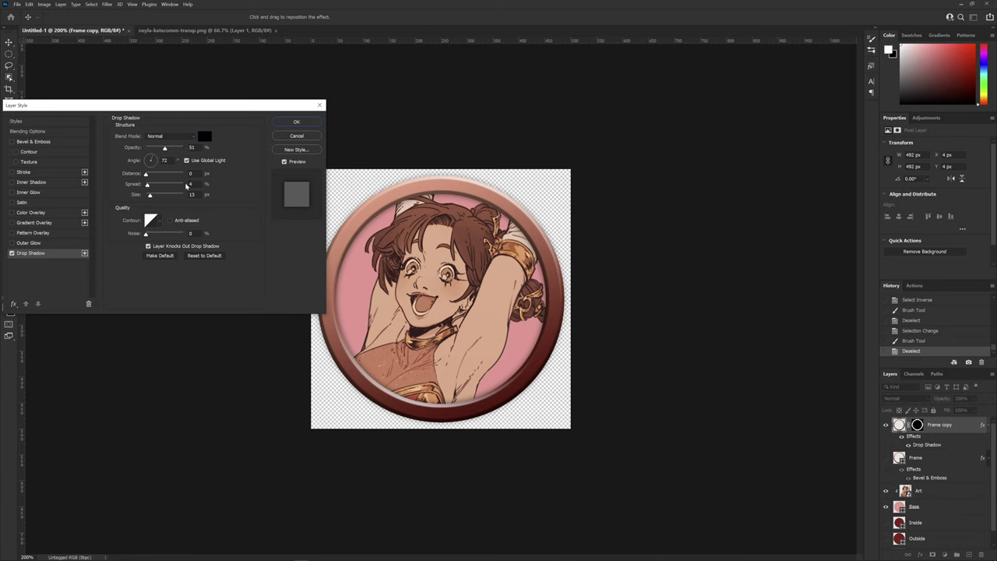
{"action": "left_click", "coordinate": [295, 123]}
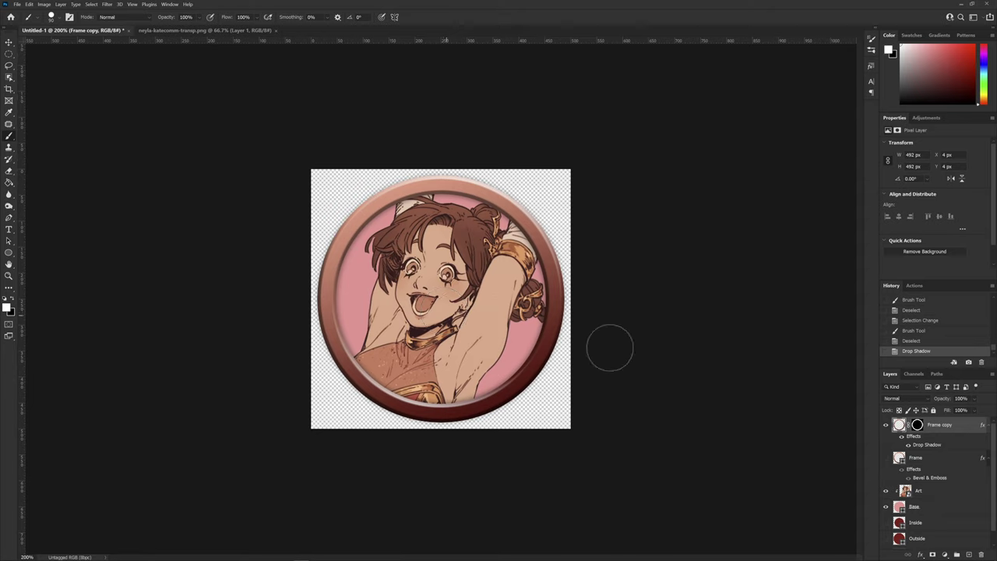
Turn on the white Layer 0 background and zoom into the token's left edge
{"action": "scroll", "coordinate": [928, 483], "scroll_direction": "down", "scroll_amount": 1}
{"action": "left_click", "coordinate": [885, 540]}
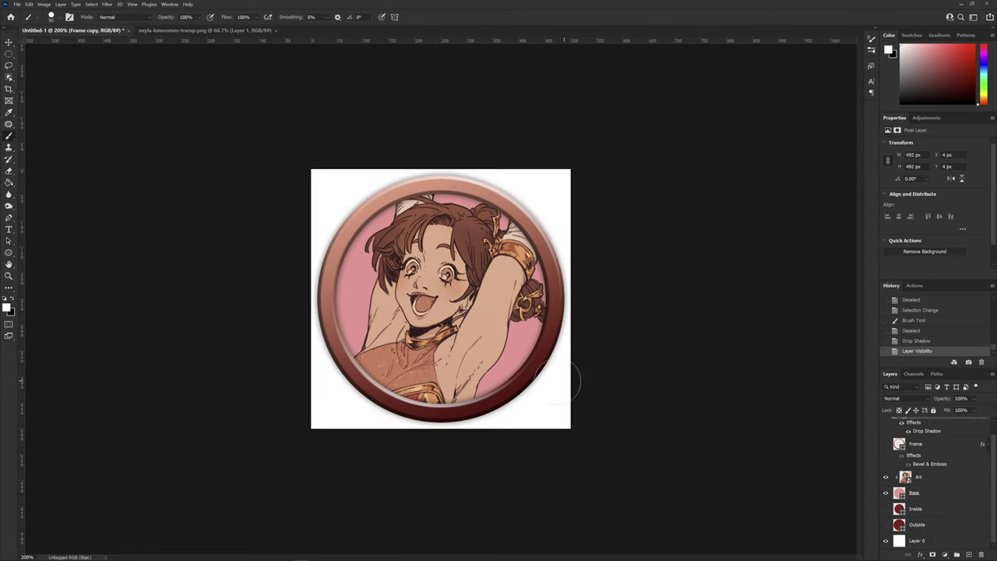
{"action": "key", "text": "z"}
{"action": "left_click_drag", "start_coordinate": [311, 294], "coordinate": [381, 285]}
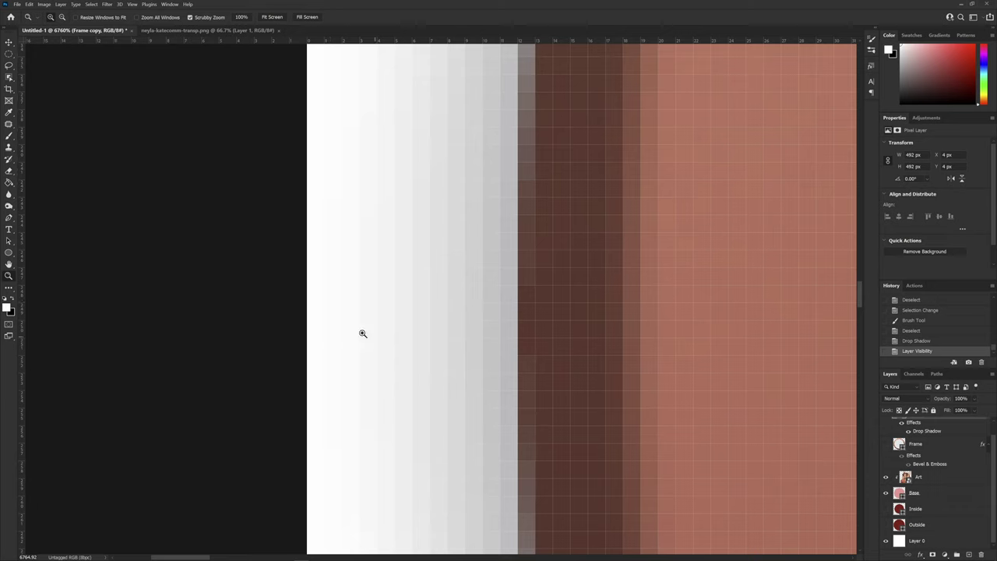
{"action": "scroll", "coordinate": [949, 440], "scroll_direction": "up", "scroll_amount": 1}
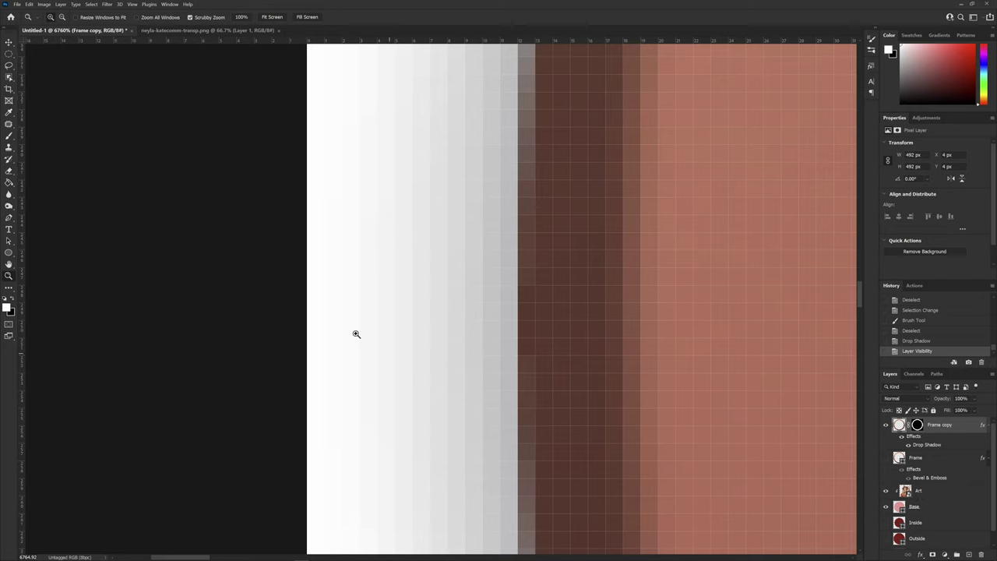
Sample the near-white #fefefe edge colour as the foreground colour, then zoom back out
{"action": "key", "text": "i"}
{"action": "left_click_drag", "start_coordinate": [541, 323], "coordinate": [316, 317]}
{"action": "left_click", "coordinate": [7, 305]}
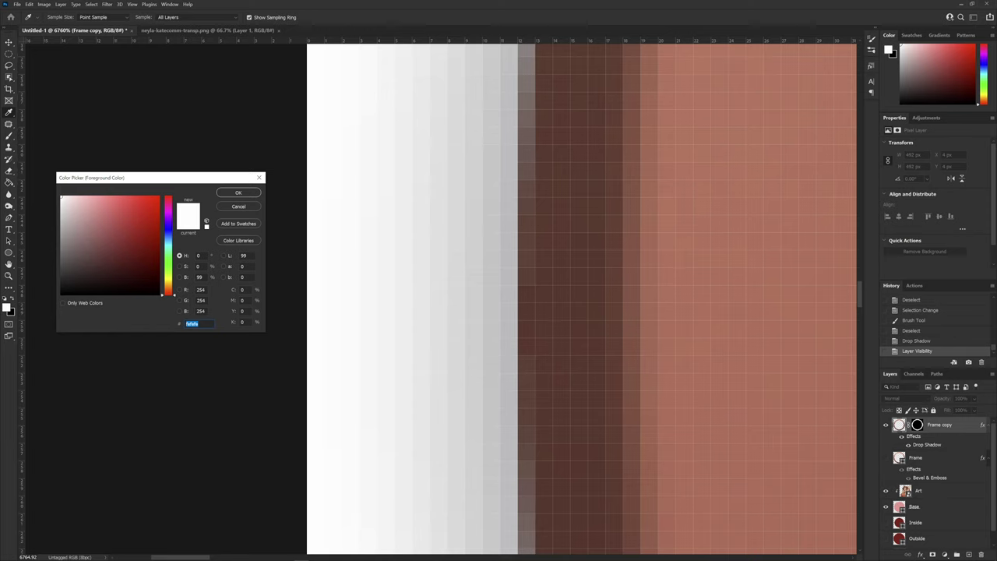
{"action": "left_click", "coordinate": [237, 194]}
{"action": "key", "text": "z"}
{"action": "left_click", "coordinate": [544, 279], "text": "alt"}
{"action": "left_click", "coordinate": [544, 280], "text": "alt"}
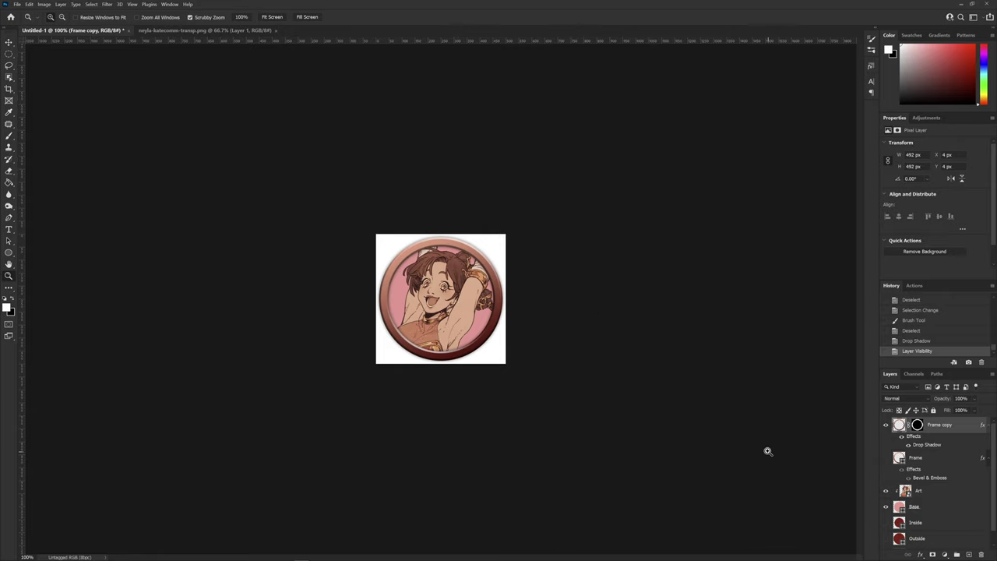
Add a Drop Shadow to the Art layer, then reselect the Frame copy layer
{"action": "left_click", "coordinate": [945, 498]}
{"action": "double_click", "coordinate": [944, 498]}
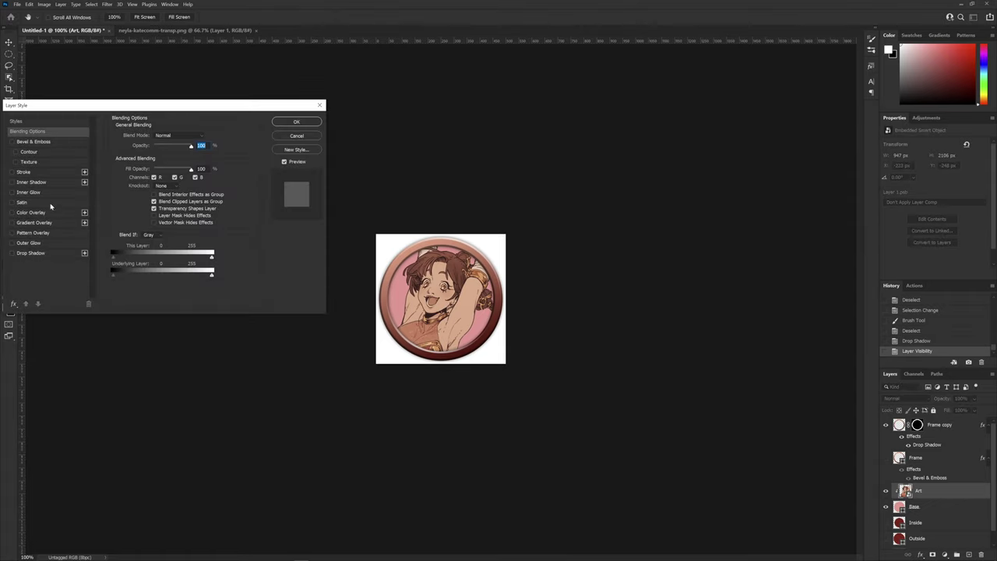
{"action": "left_click", "coordinate": [33, 254]}
{"action": "left_click", "coordinate": [296, 123]}
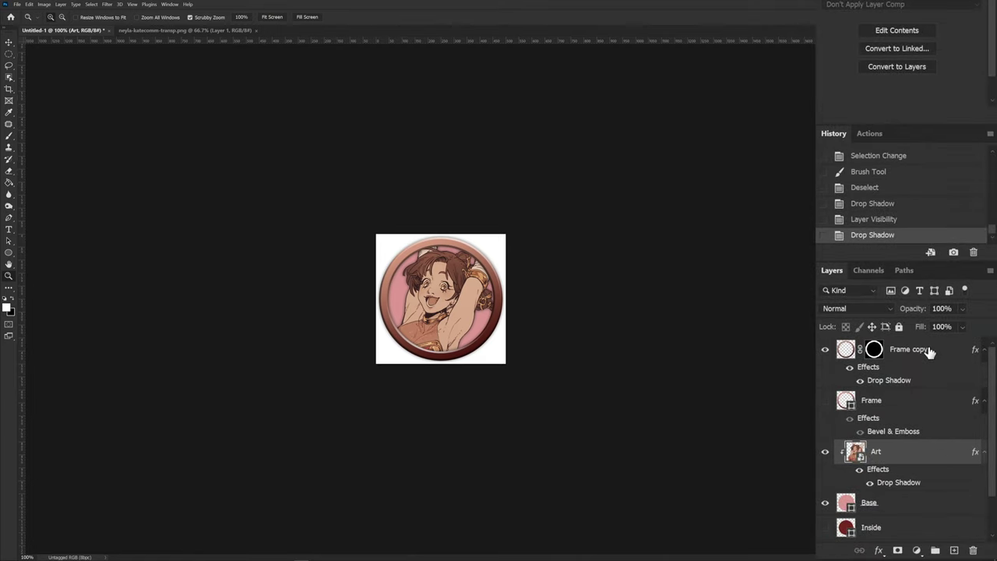
{"action": "left_click", "coordinate": [947, 425]}
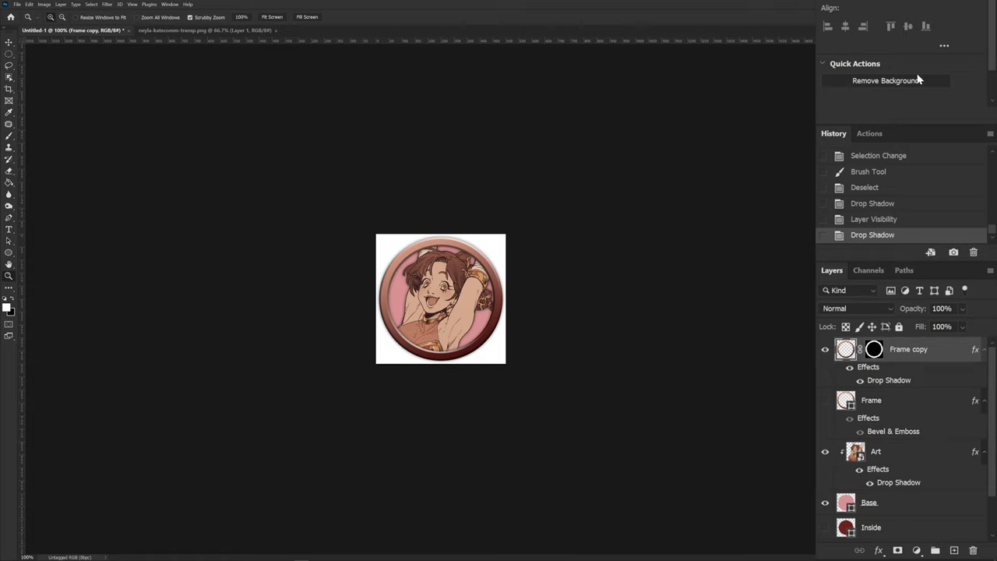
{"action": "left_click", "coordinate": [901, 399]}
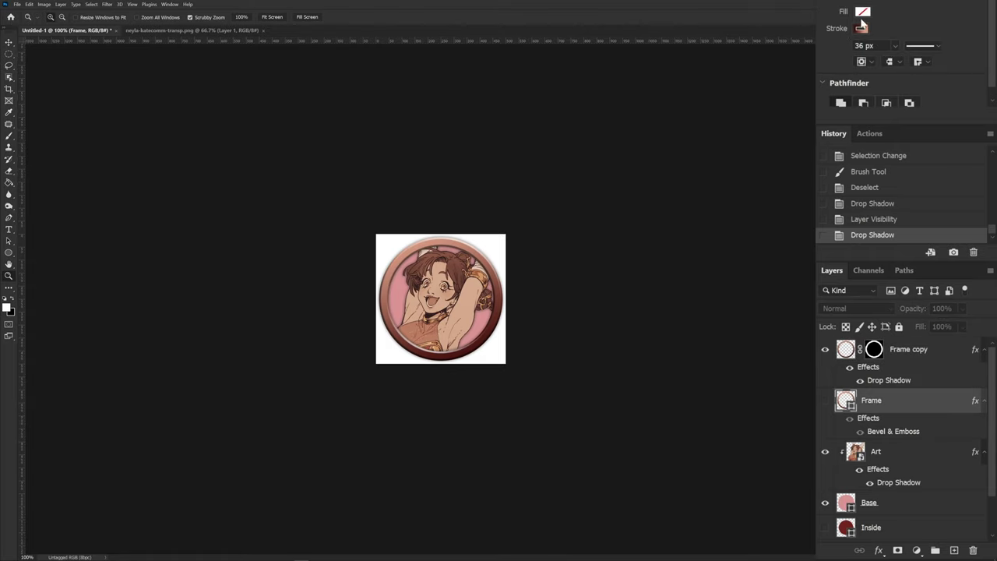
{"action": "left_click", "coordinate": [938, 353]}
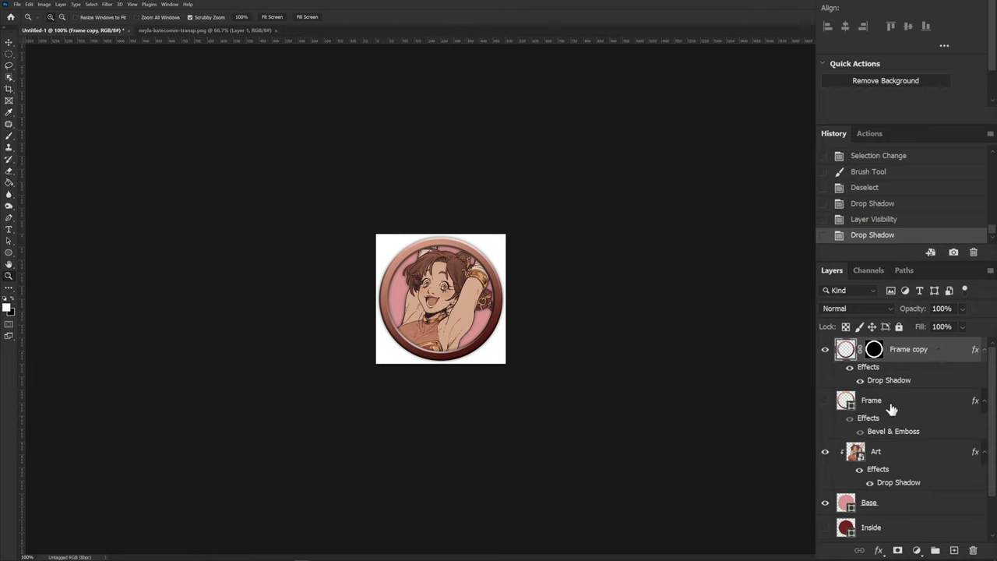
Add Layer 1 above Frame copy with the circular mask and paste Frame copy's Drop Shadow style
{"action": "left_click", "coordinate": [955, 551]}
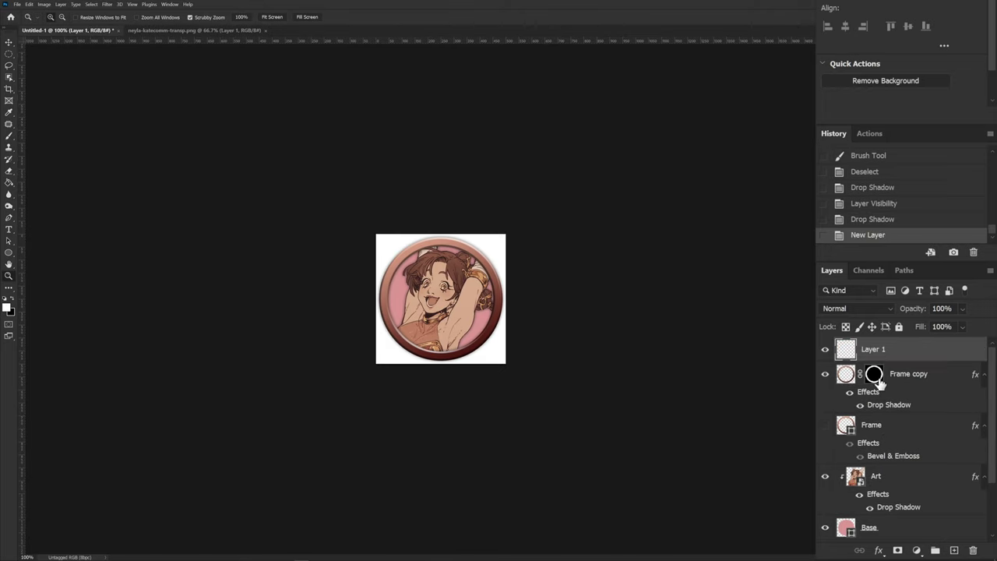
{"action": "left_click_drag", "start_coordinate": [875, 376], "coordinate": [884, 355]}
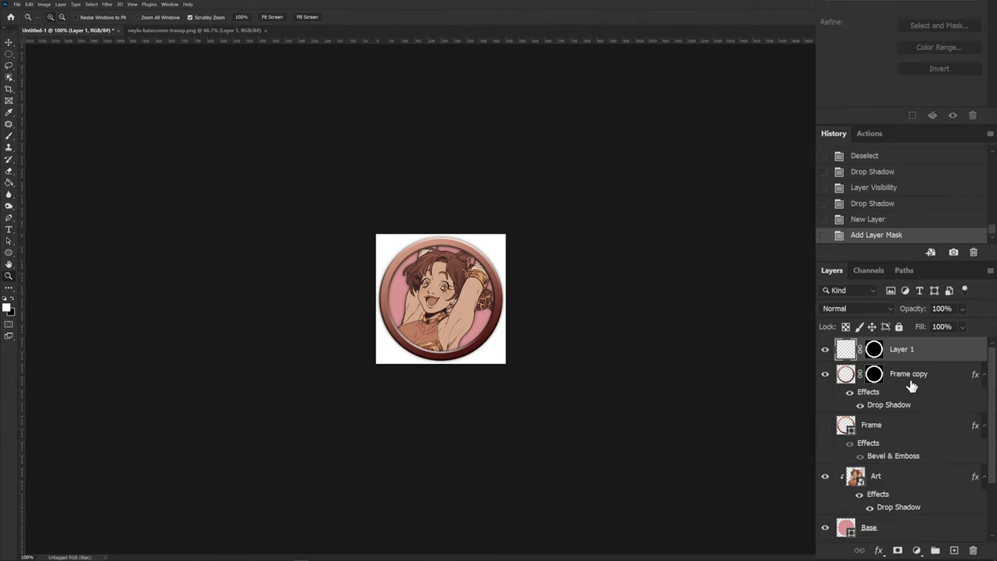
{"action": "left_click", "coordinate": [918, 378]}
{"action": "right_click", "coordinate": [939, 377]}
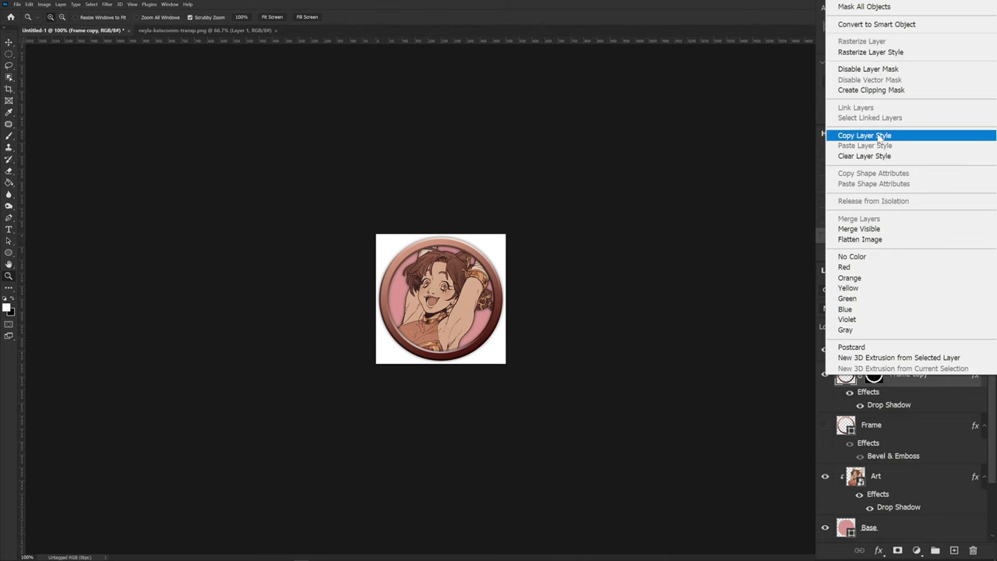
{"action": "left_click", "coordinate": [879, 136]}
{"action": "right_click", "coordinate": [917, 349]}
{"action": "left_click", "coordinate": [885, 117]}
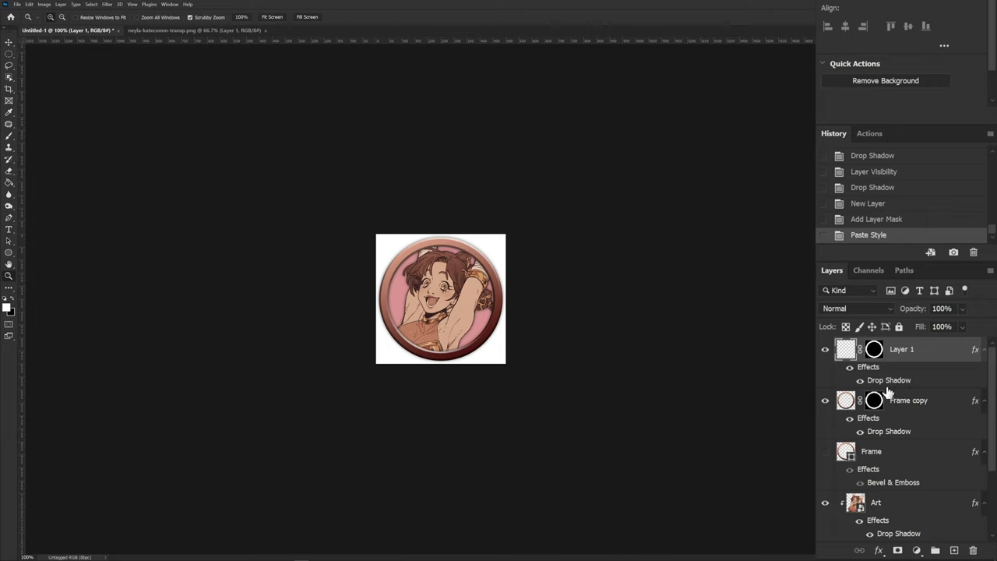
Hide Layer 1 and rename it 'Frame Dummy'
{"action": "left_click", "coordinate": [825, 350]}
{"action": "double_click", "coordinate": [902, 350]}
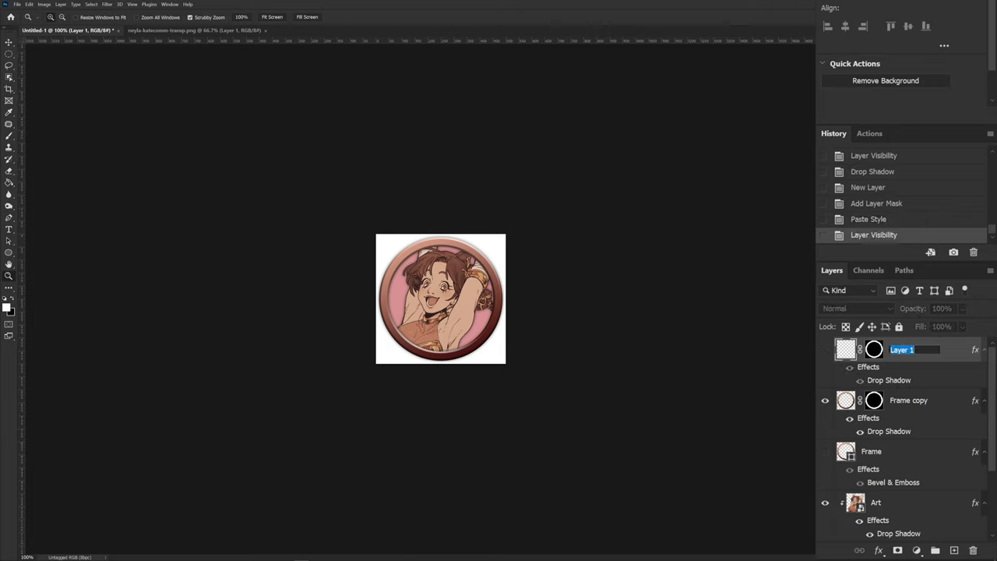
{"action": "type", "text": "Frame Dummy"}
{"action": "key", "text": "Return"}
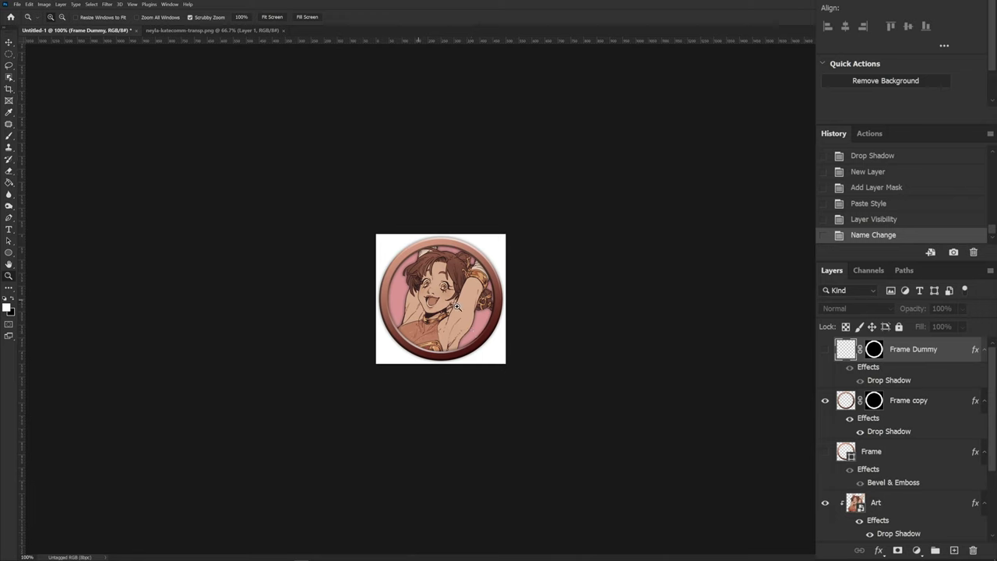
Add a Brightness/Contrast adjustment above Base with Brightness set to -150
{"action": "scroll", "coordinate": [928, 467], "scroll_direction": "down", "scroll_amount": 3}
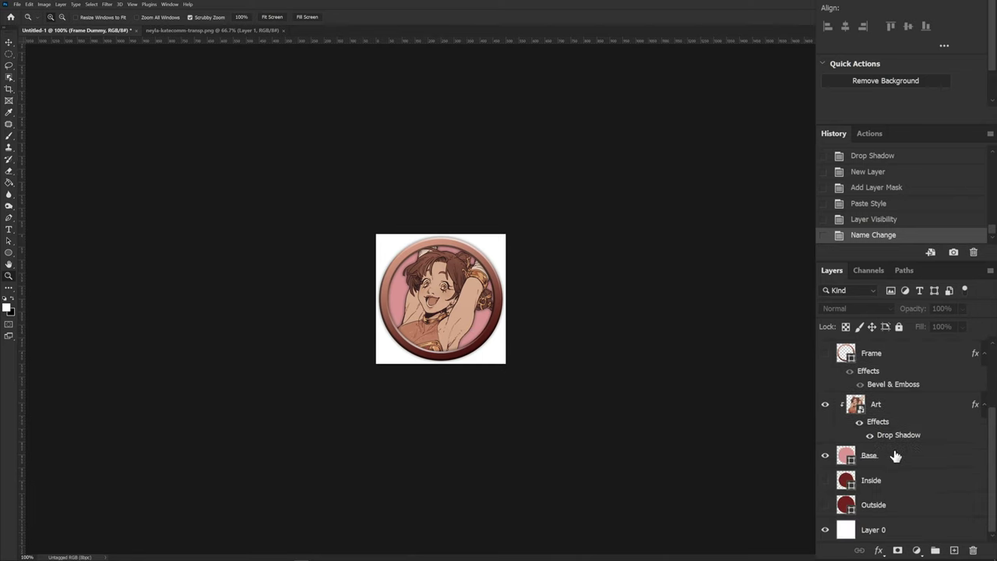
{"action": "left_click", "coordinate": [904, 461]}
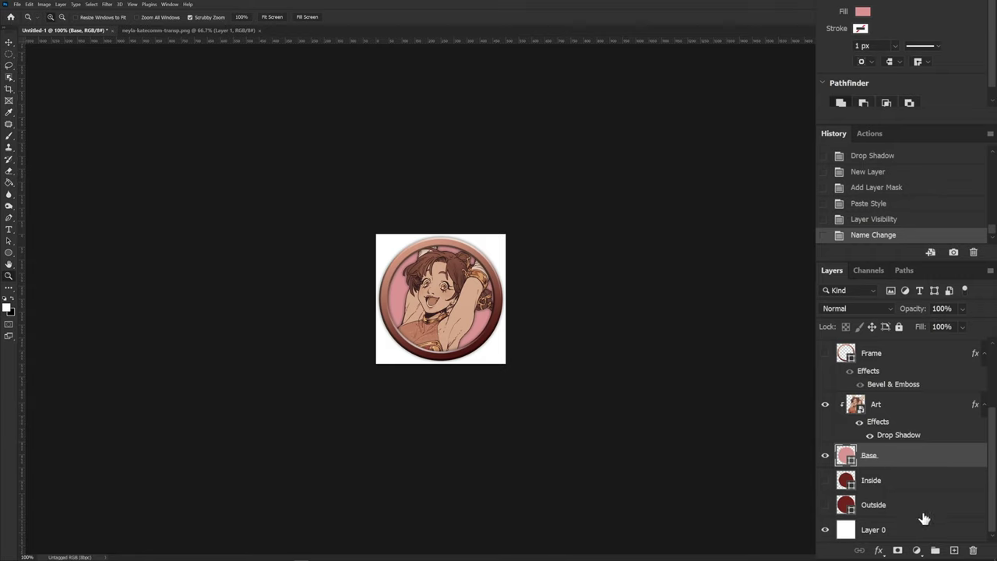
{"action": "left_click", "coordinate": [917, 551]}
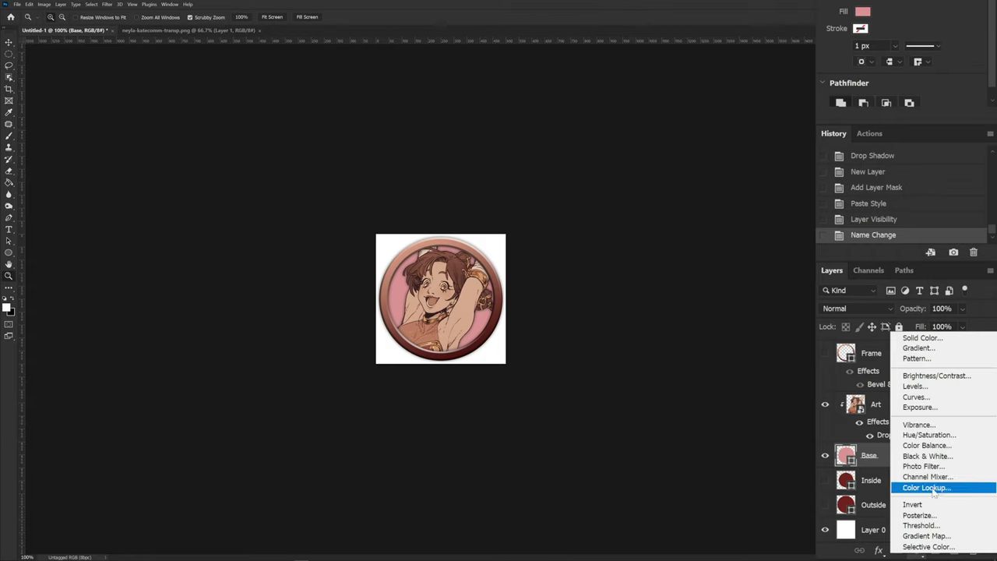
{"action": "left_click", "coordinate": [937, 376]}
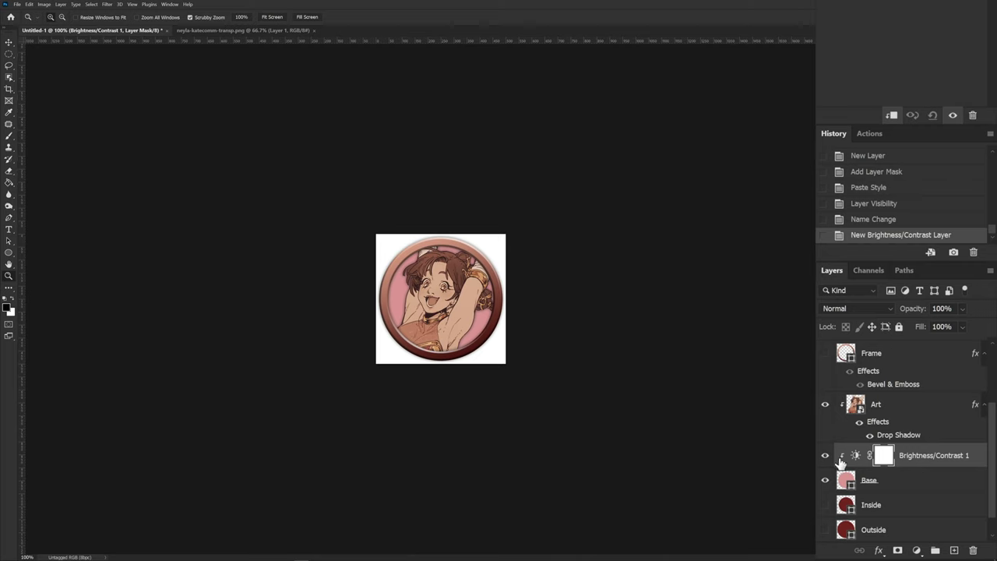
{"action": "left_click", "coordinate": [909, 460]}
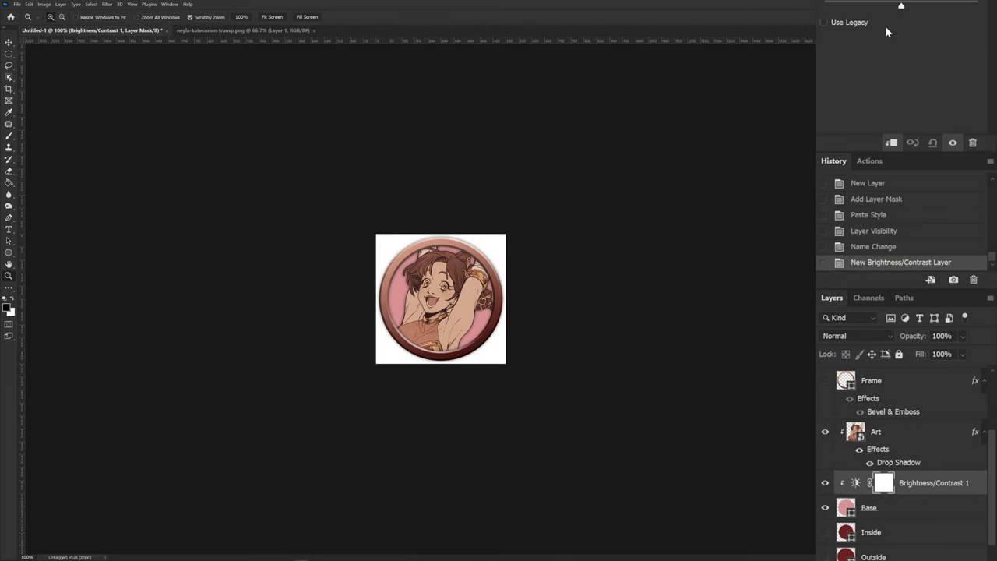
{"action": "left_click_drag", "start_coordinate": [902, 36], "coordinate": [828, 36]}
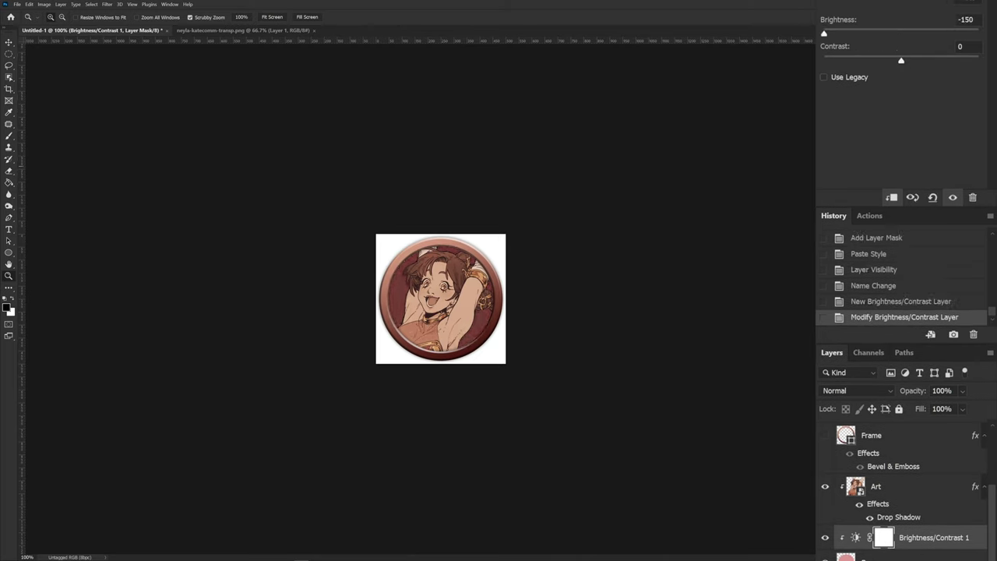
{"action": "left_click", "coordinate": [886, 460]}
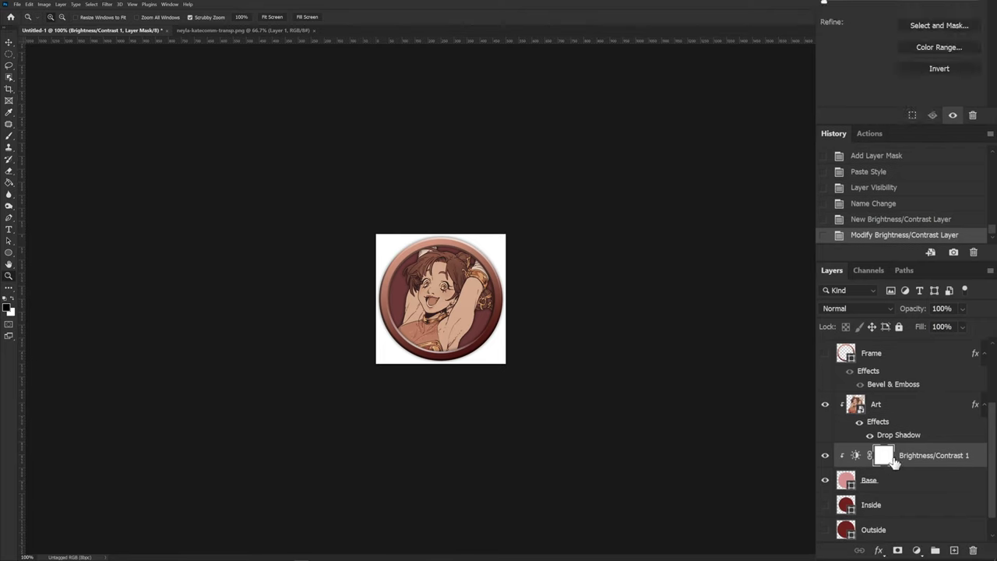
Load the Inside circle as a selection, contract it, and feather it by 30 px
{"action": "left_click", "coordinate": [847, 506], "text": "ctrl"}
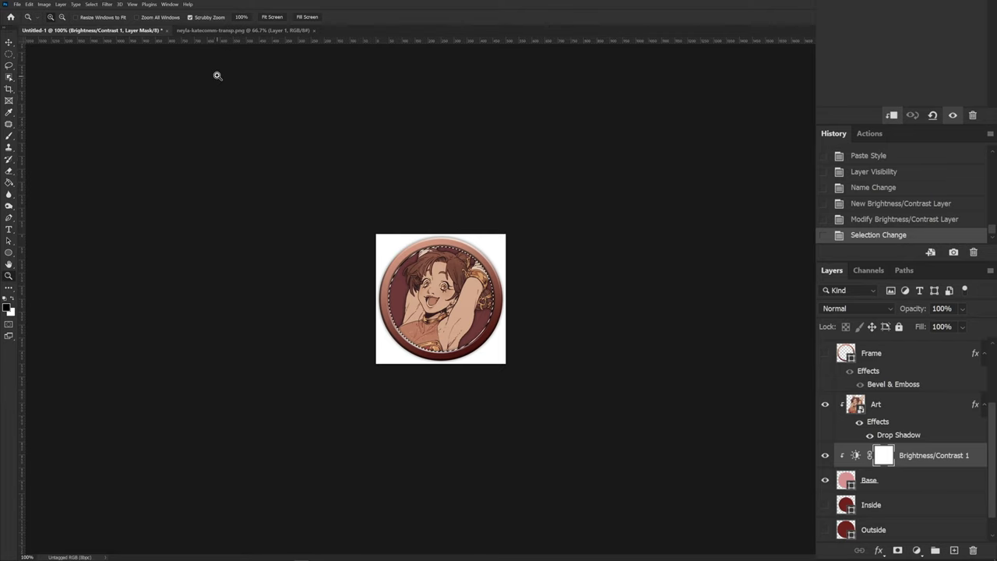
{"action": "left_click", "coordinate": [91, 3]}
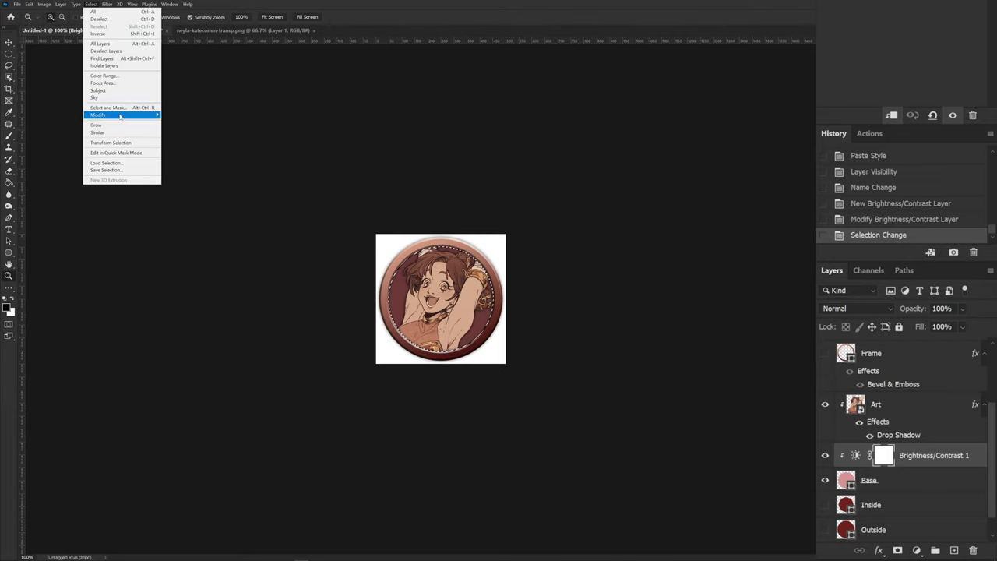
{"action": "mouse_move", "coordinate": [117, 114]}
{"action": "left_click", "coordinate": [184, 141]}
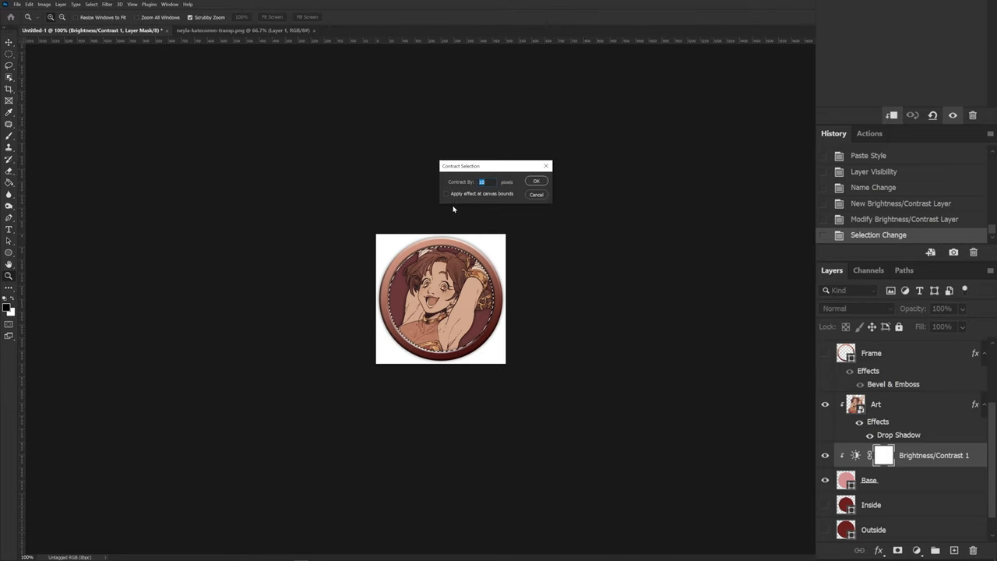
{"action": "left_click", "coordinate": [536, 180]}
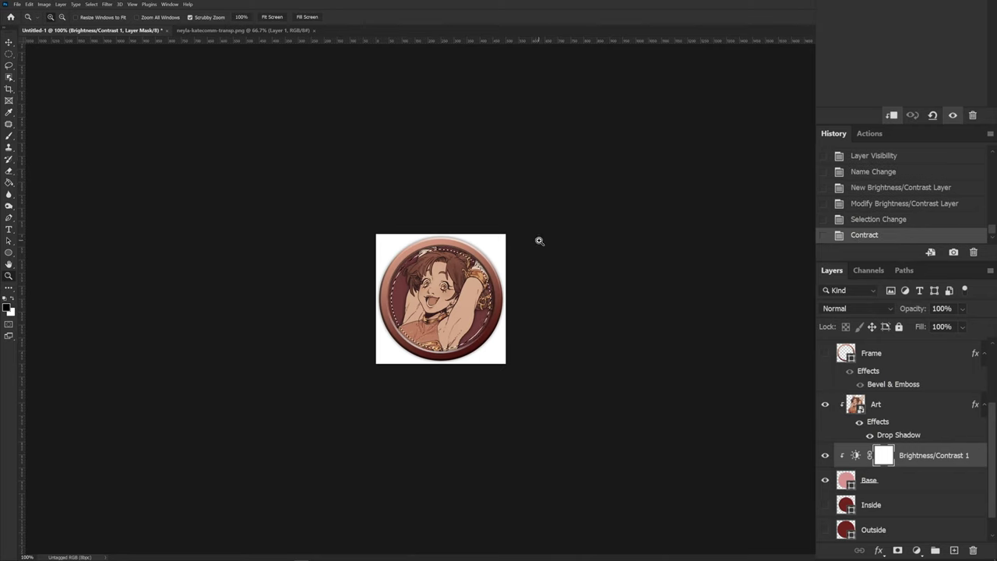
{"action": "key", "text": "m"}
{"action": "right_click", "coordinate": [452, 288]}
{"action": "left_click", "coordinate": [472, 298]}
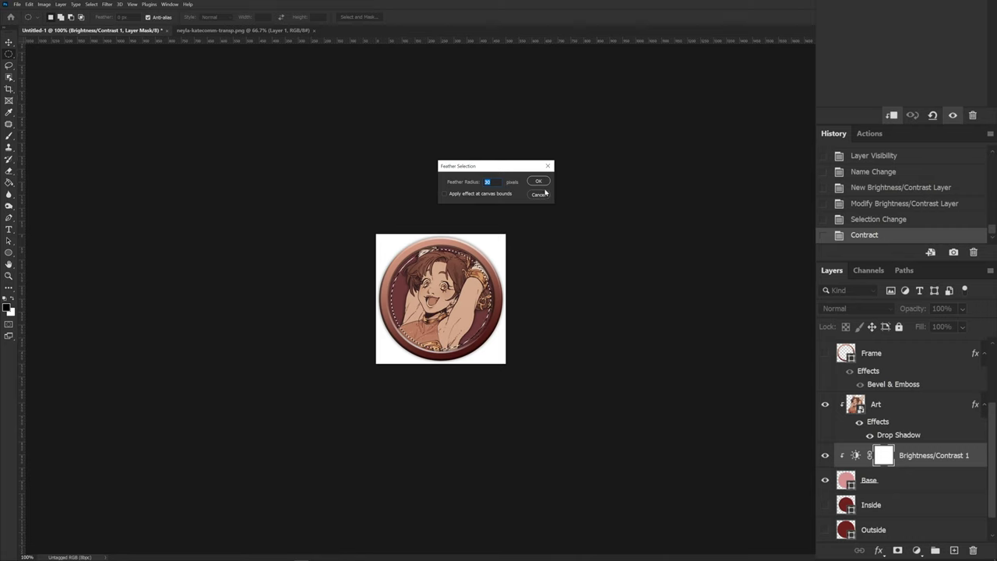
{"action": "left_click", "coordinate": [539, 181]}
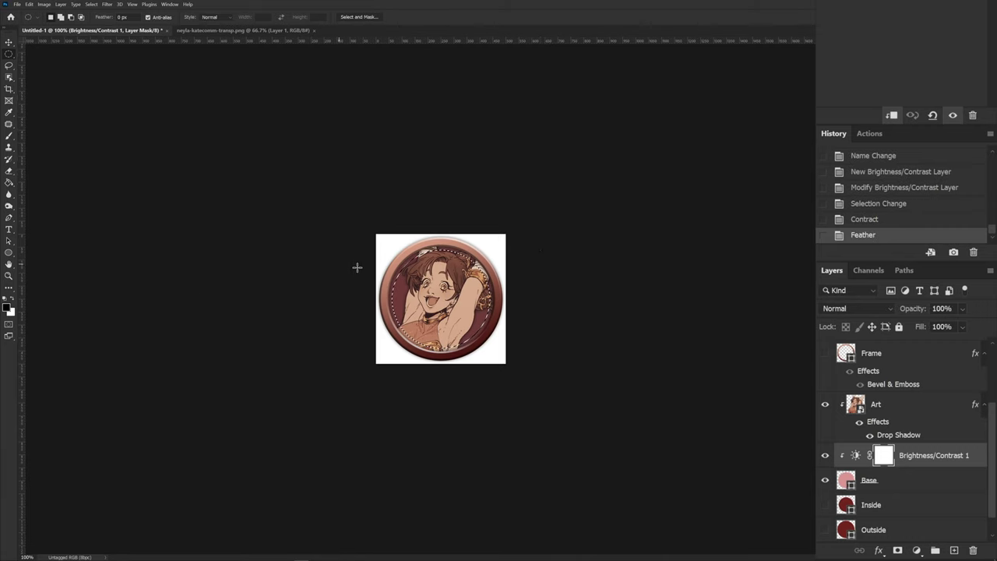
Paint the Brightness/Contrast 1 mask black across the circle's centre with a large brush, then deselect
{"action": "key", "text": "b"}
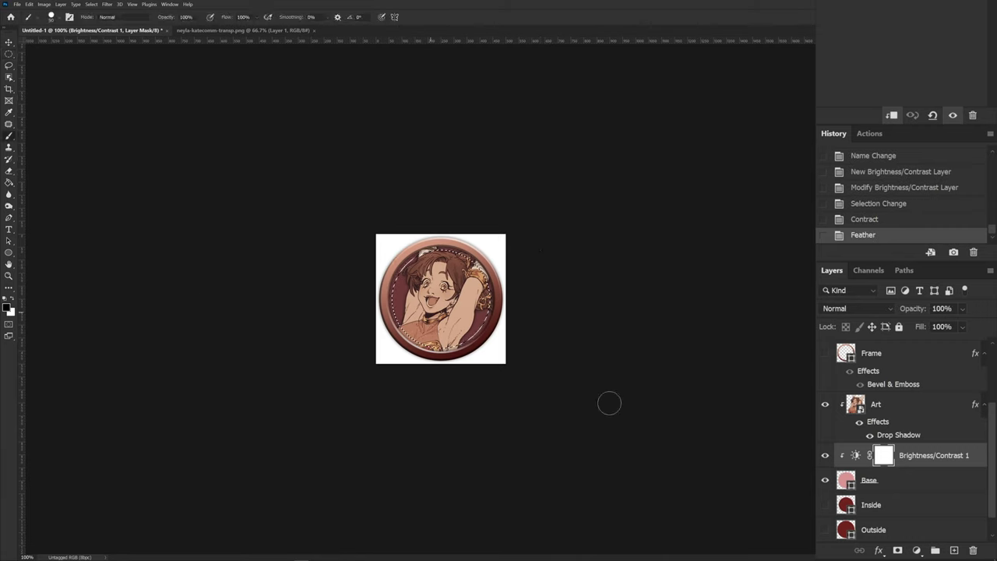
{"action": "left_click", "coordinate": [885, 458]}
{"action": "right_click", "coordinate": [462, 315]}
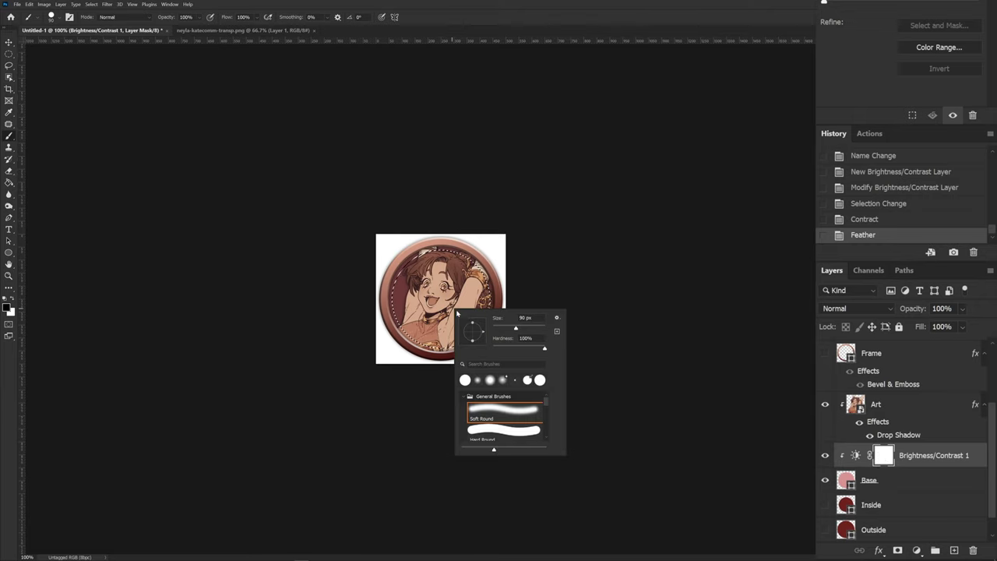
{"action": "left_click_drag", "start_coordinate": [515, 328], "coordinate": [521, 328]}
{"action": "key", "text": "Return"}
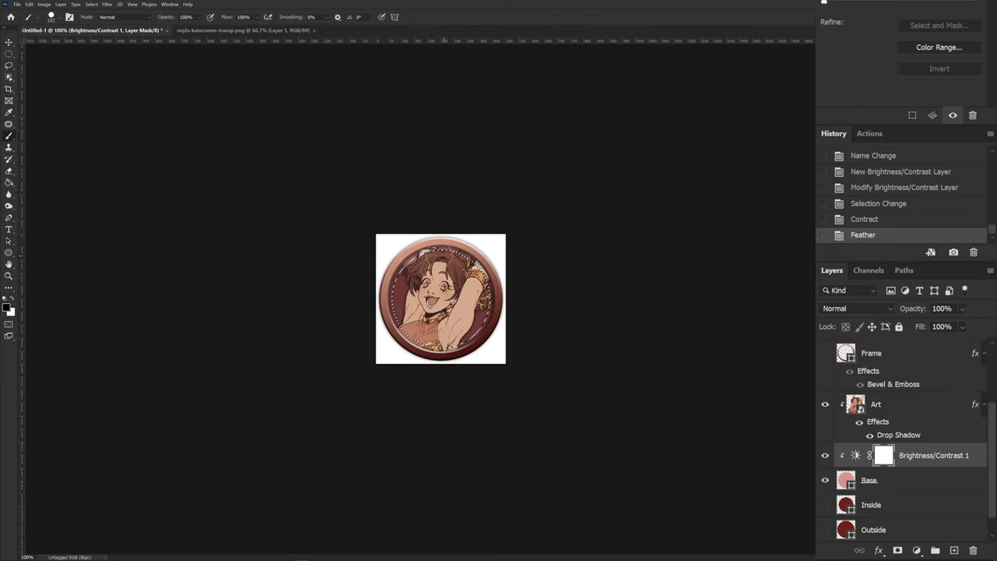
{"action": "mouse_move", "coordinate": [425, 261]}
{"action": "left_mouse_down"}
{"action": "mouse_move", "coordinate": [399, 280]}
{"action": "mouse_move", "coordinate": [397, 308]}
{"action": "left_mouse_up"}
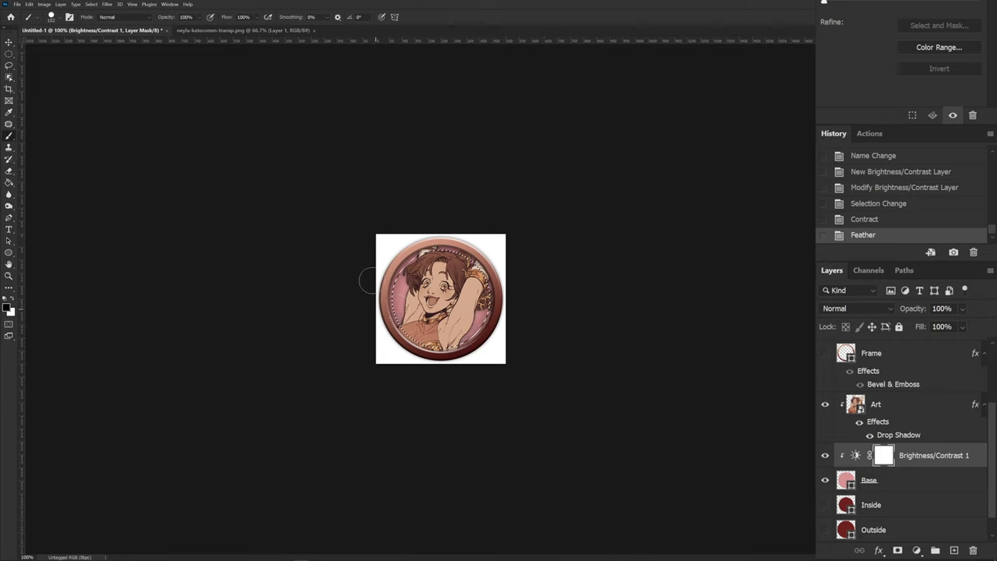
{"action": "left_click_drag", "start_coordinate": [430, 230], "coordinate": [579, 382]}
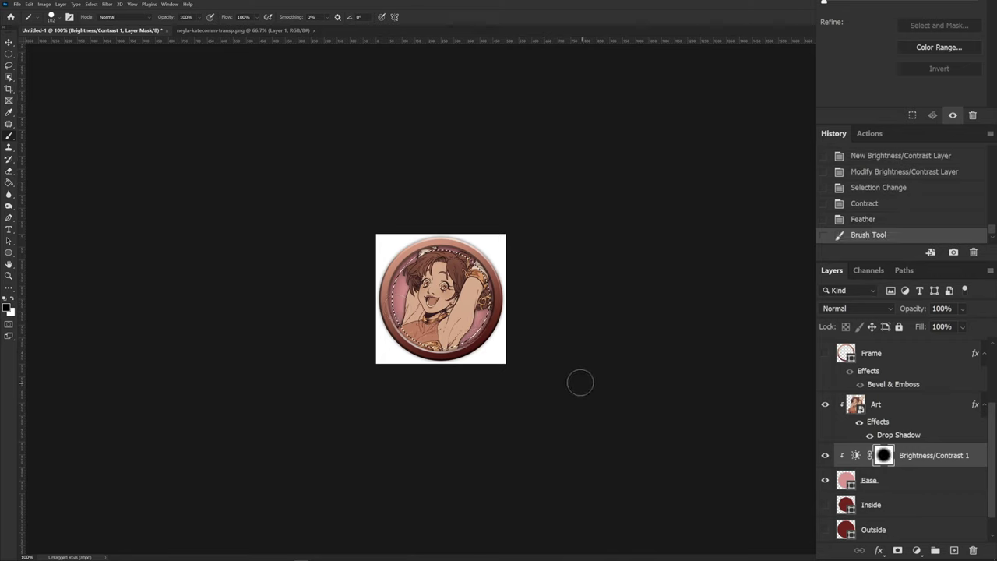
{"action": "key", "text": "ctrl+d"}
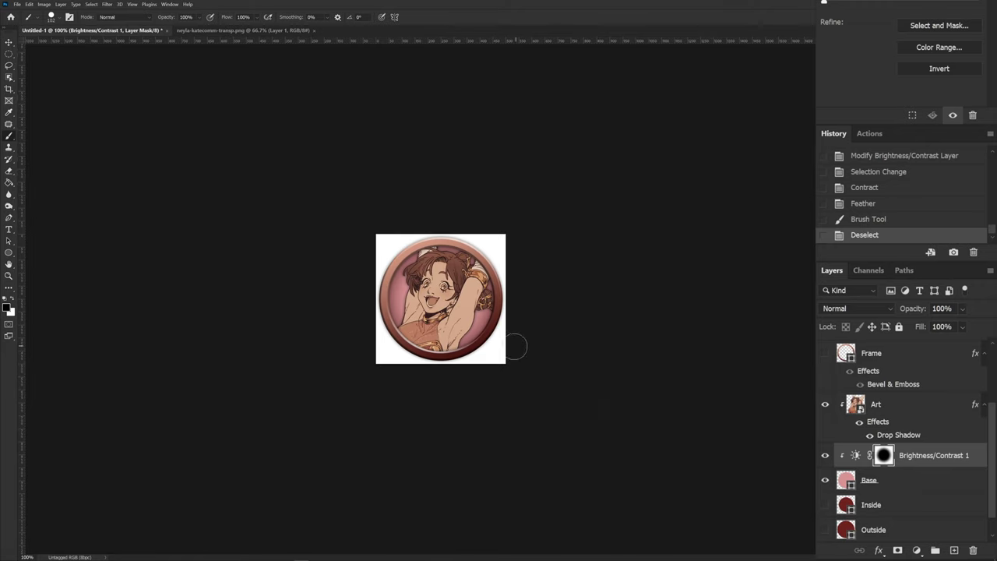
Compare the darkening on and off, then set Brightness/Contrast 1 to 50% opacity with Normal blend mode
{"action": "left_click", "coordinate": [826, 456]}
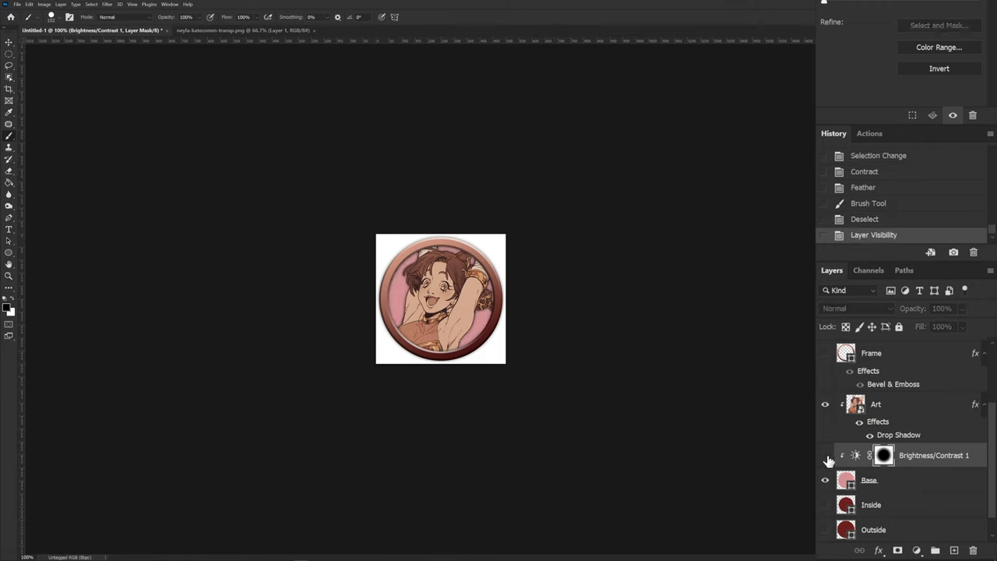
{"action": "left_click", "coordinate": [826, 456]}
{"action": "left_click", "coordinate": [855, 455]}
{"action": "key", "text": "v"}
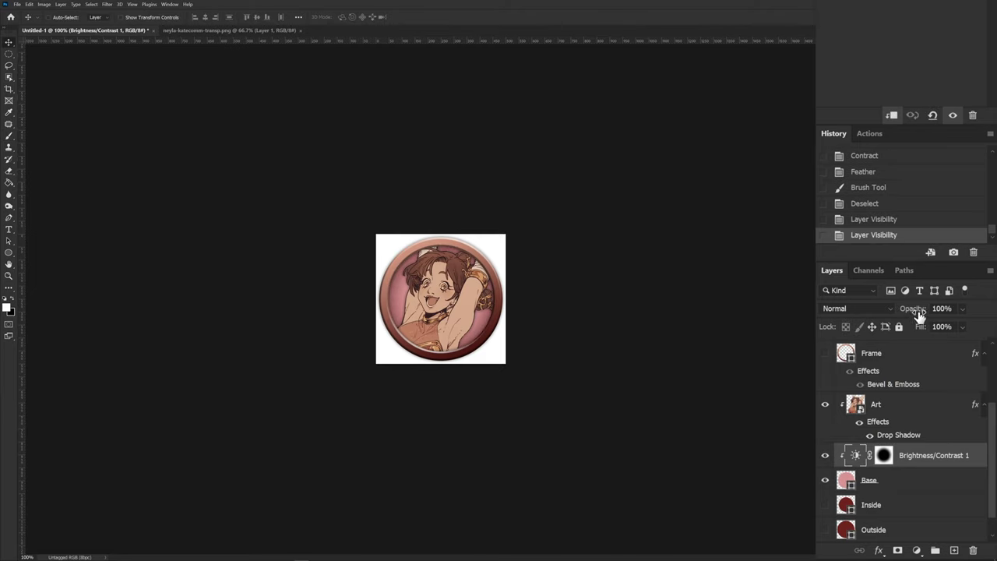
{"action": "left_click_drag", "start_coordinate": [916, 311], "coordinate": [884, 311]}
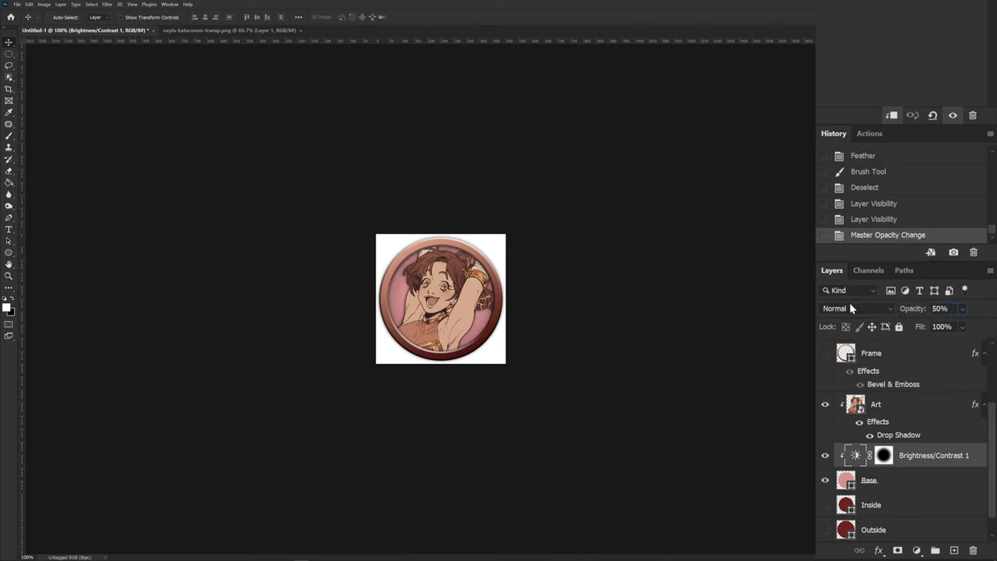
{"action": "left_click", "coordinate": [852, 306]}
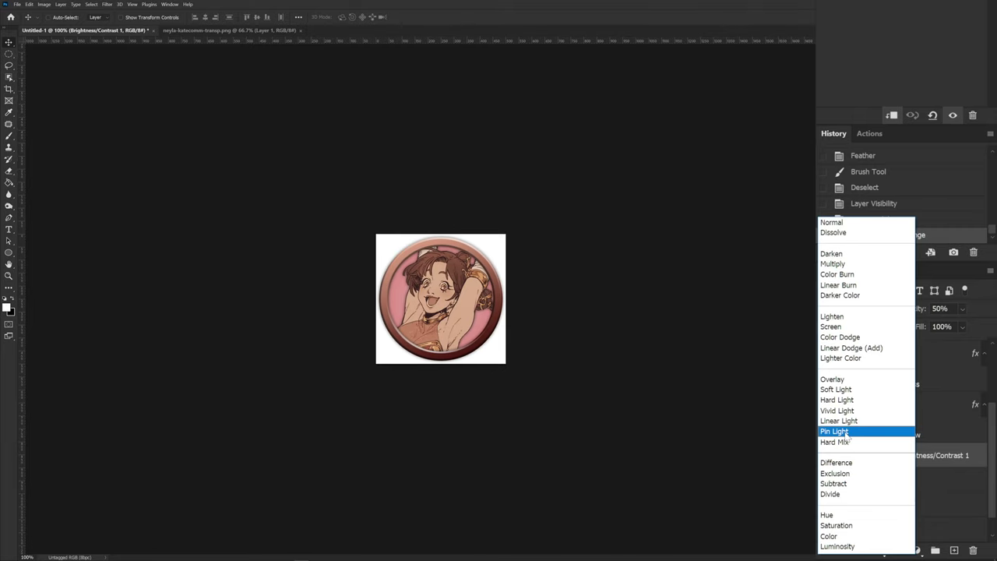
{"action": "left_click", "coordinate": [833, 223]}
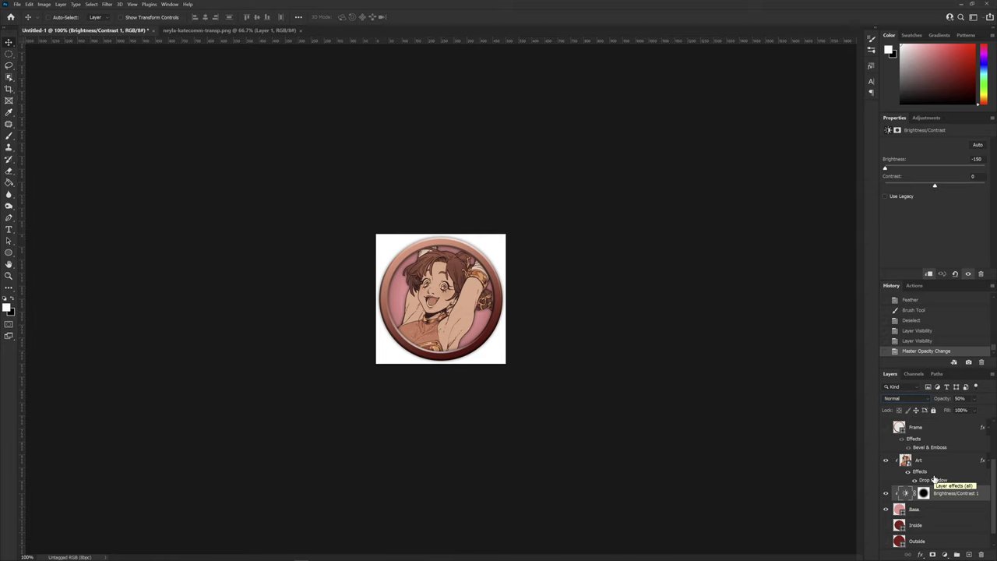
{"action": "left_click", "coordinate": [946, 463]}
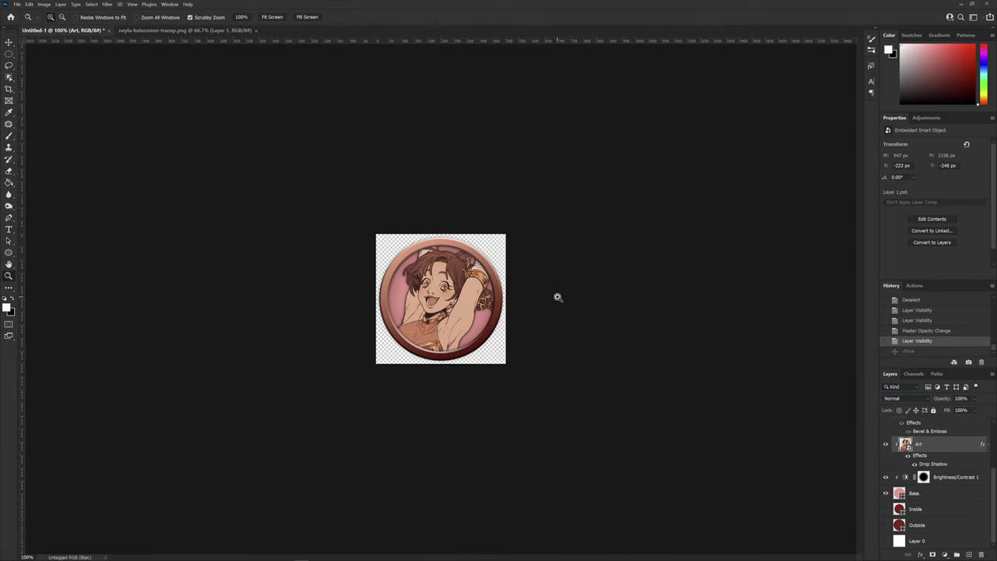
{"action": "left_click_drag", "start_coordinate": [552, 292], "coordinate": [522, 284]}
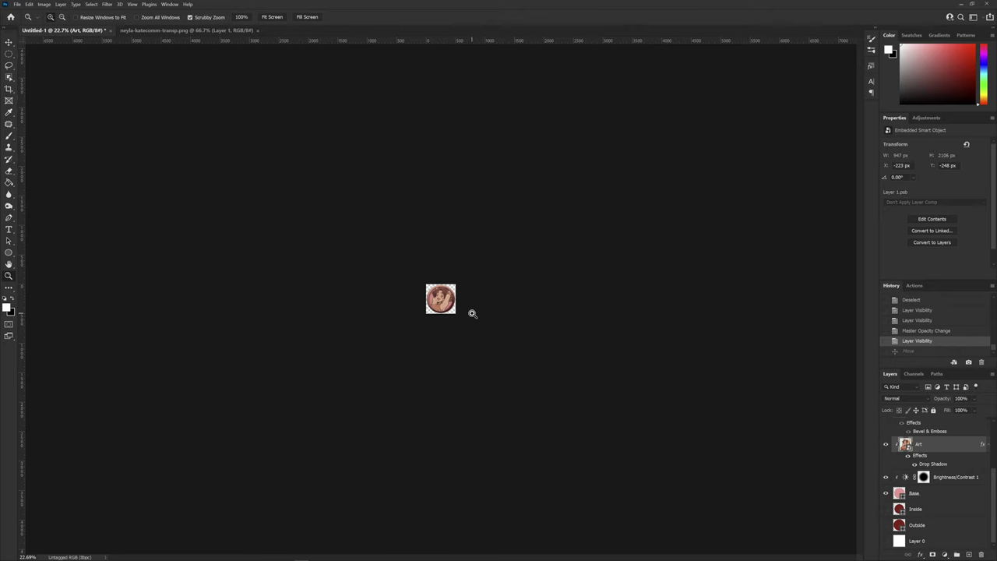
{"action": "left_click_drag", "start_coordinate": [467, 301], "coordinate": [576, 304]}
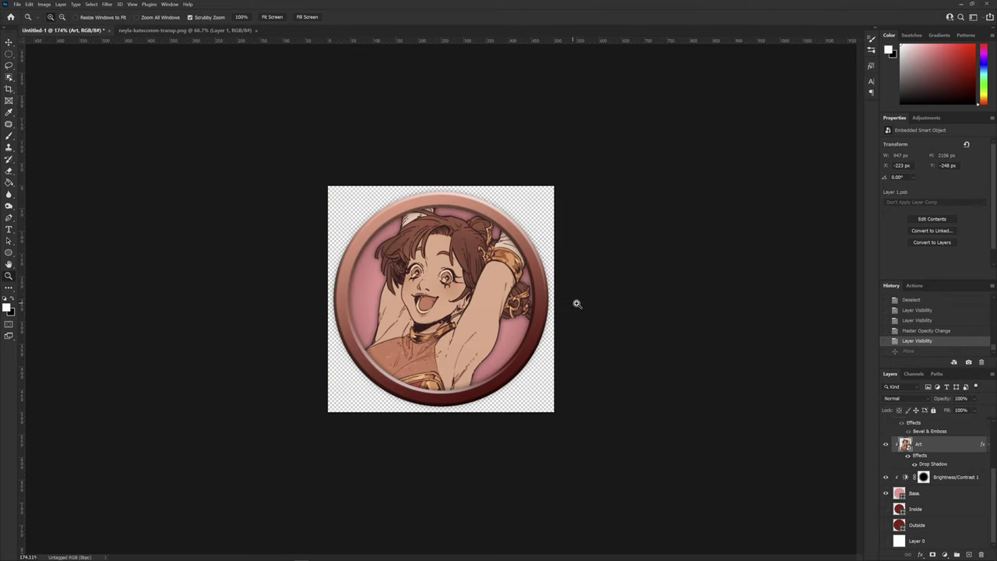
{"action": "key", "text": "ctrl+1"}
{"action": "scroll", "coordinate": [885, 447], "scroll_direction": "up", "scroll_amount": 2}
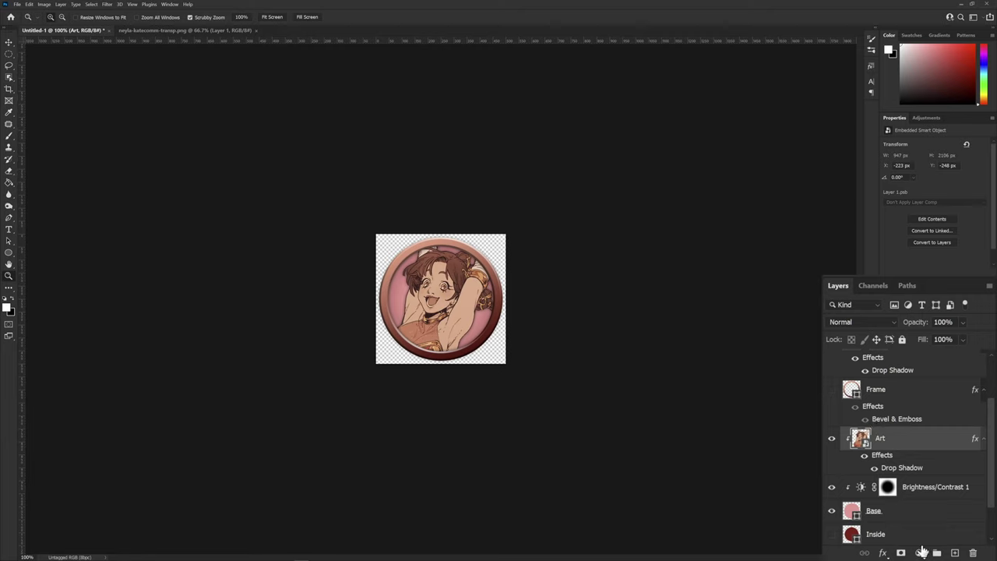
Add a Curves adjustment above Art, try shadow and highlight points, then reset it to default
{"action": "left_click", "coordinate": [919, 553]}
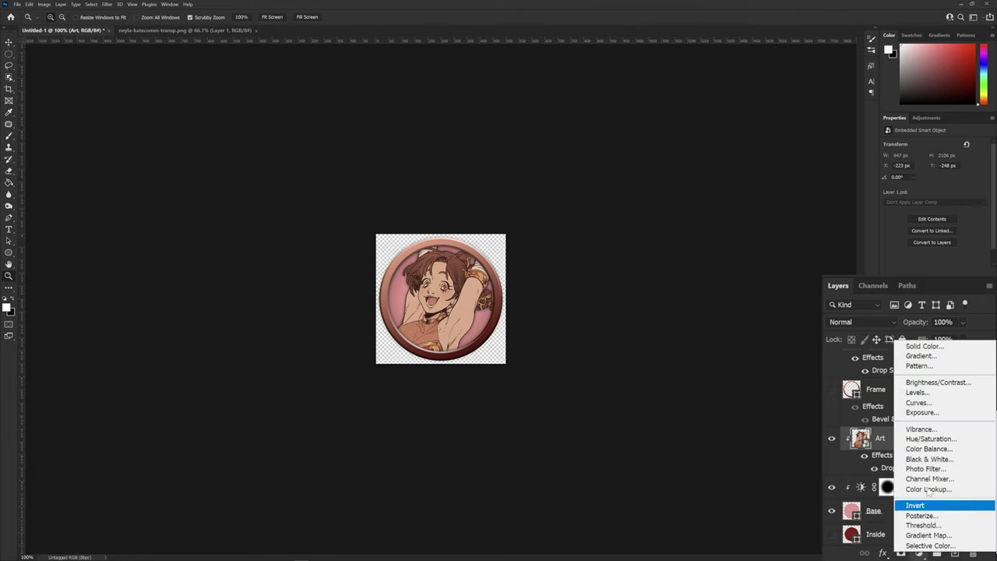
{"action": "left_click", "coordinate": [918, 403]}
{"action": "right_click", "coordinate": [904, 439]}
{"action": "key", "text": "Escape"}
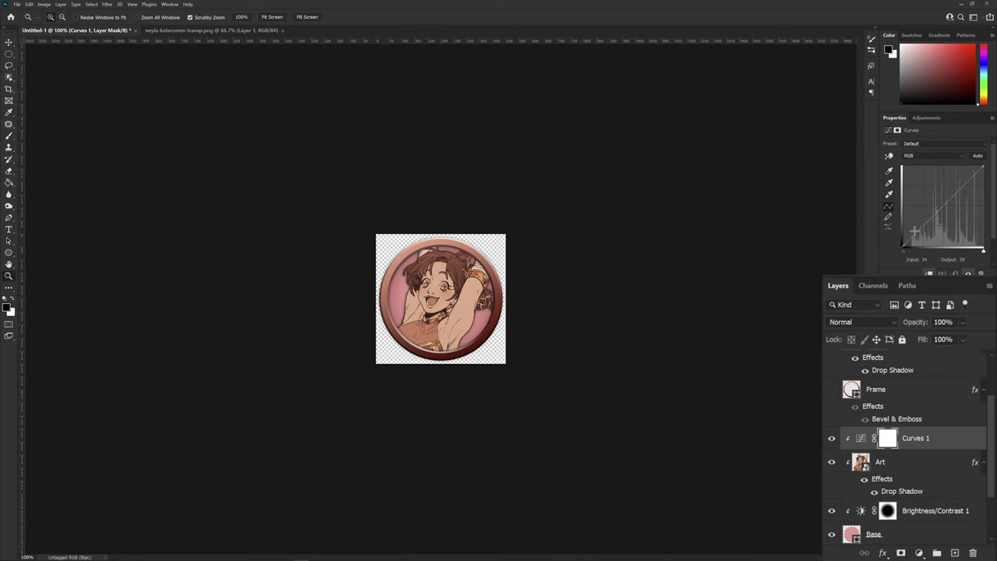
{"action": "left_click_drag", "start_coordinate": [915, 231], "coordinate": [920, 236]}
{"action": "mouse_move", "coordinate": [960, 187]}
{"action": "left_mouse_down"}
{"action": "mouse_move", "coordinate": [956, 176]}
{"action": "mouse_move", "coordinate": [959, 187]}
{"action": "mouse_move", "coordinate": [968, 176]}
{"action": "mouse_move", "coordinate": [960, 188]}
{"action": "mouse_move", "coordinate": [938, 177]}
{"action": "mouse_move", "coordinate": [955, 183]}
{"action": "left_mouse_up"}
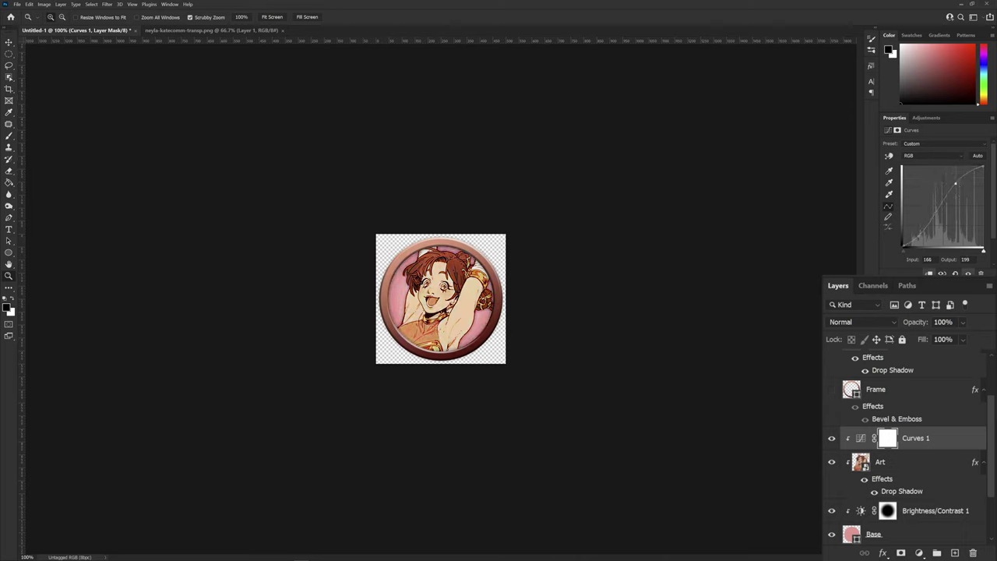
{"action": "left_click", "coordinate": [956, 272]}
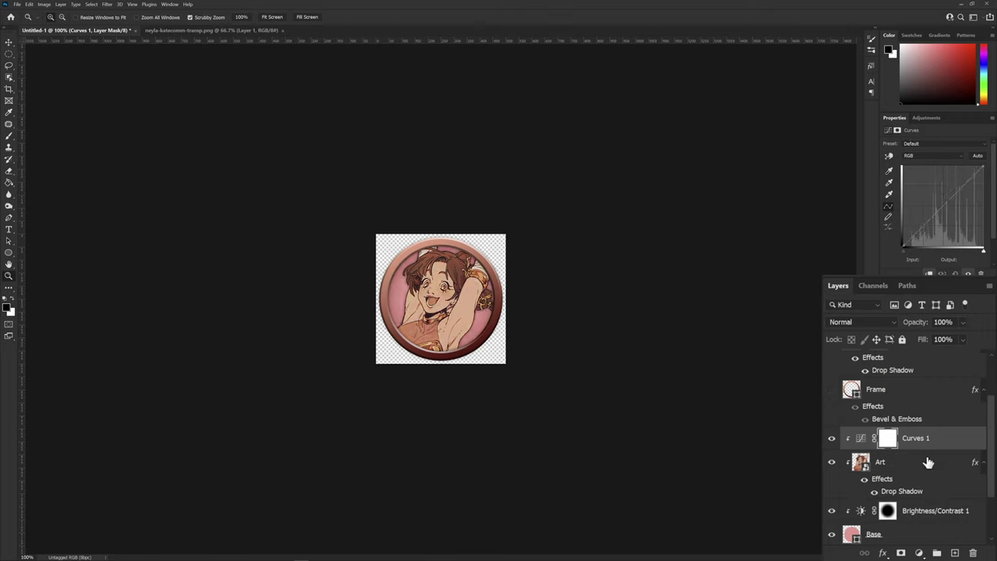
Group the Art and Curves 1 layers into Group 1
{"action": "left_click", "coordinate": [929, 463], "text": "shift"}
{"action": "left_click", "coordinate": [936, 552]}
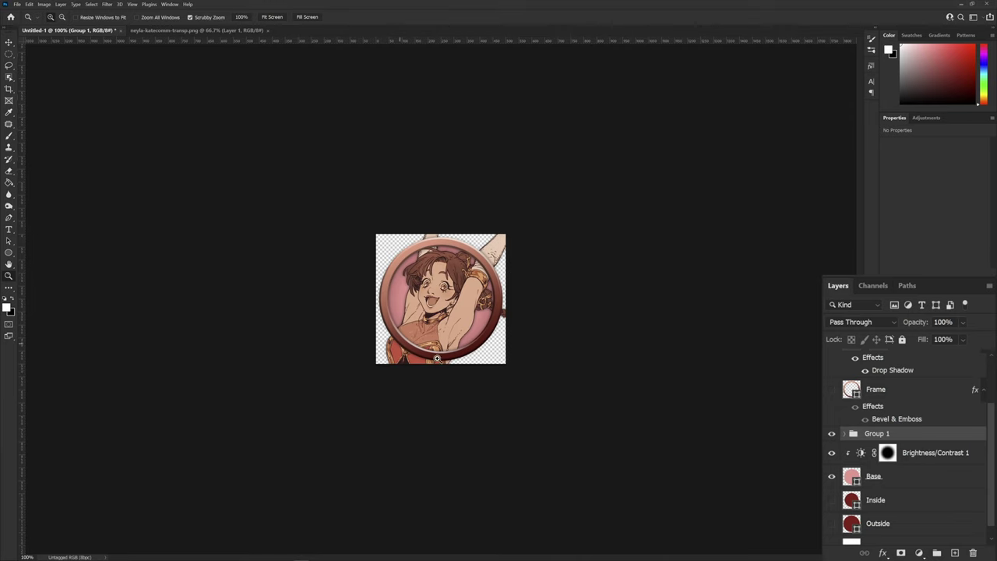
{"action": "right_click", "coordinate": [914, 434]}
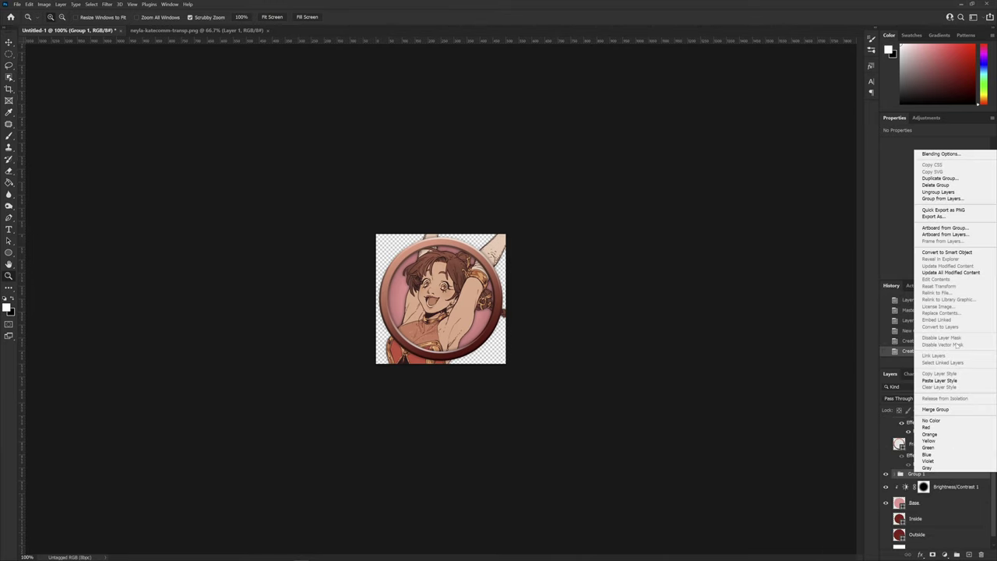
{"action": "left_click", "coordinate": [868, 364]}
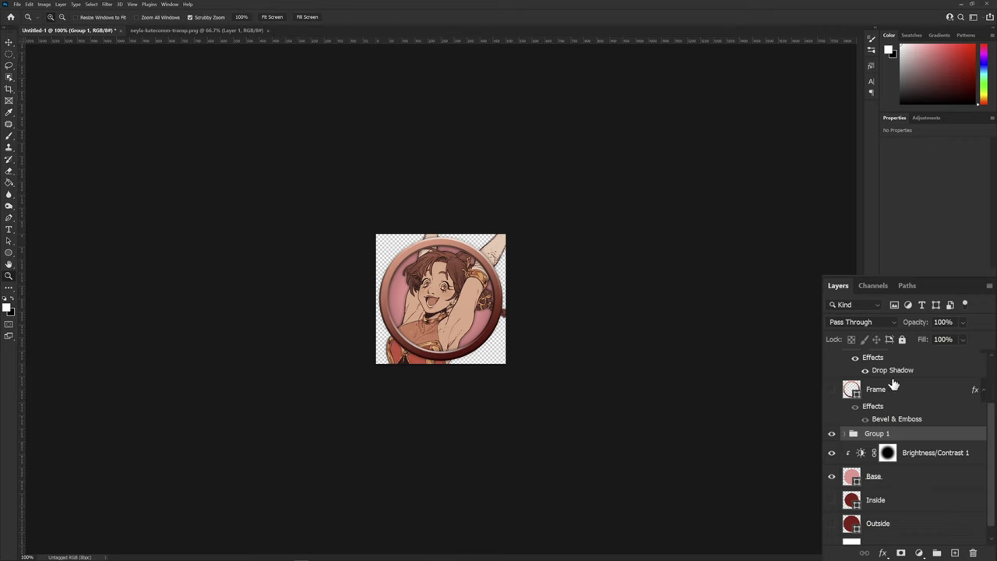
Mask Group 1 to the Inside circle selection and unlink the mask
{"action": "left_click", "coordinate": [853, 503], "text": "ctrl"}
{"action": "left_click", "coordinate": [902, 554]}
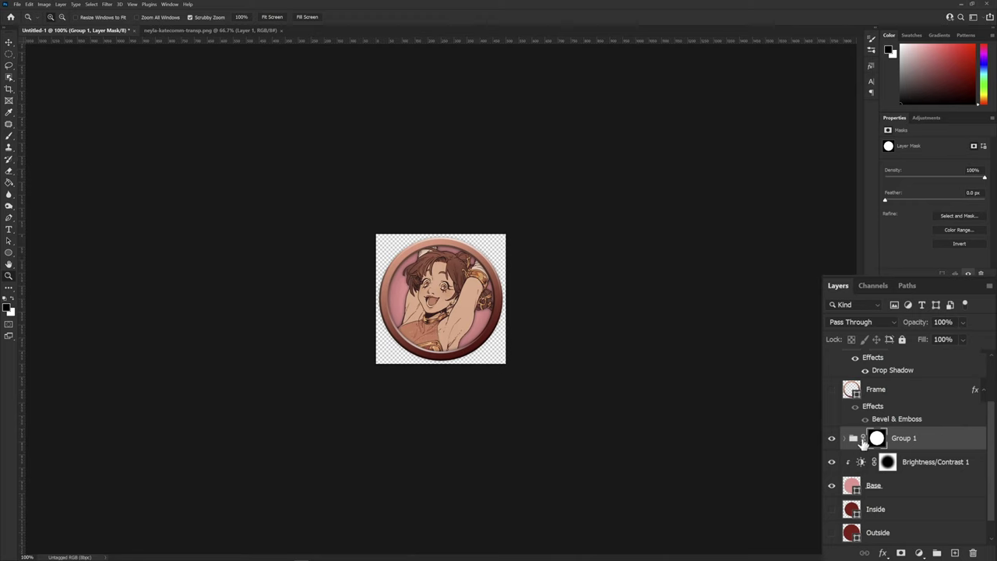
{"action": "left_click", "coordinate": [864, 438]}
{"action": "left_click", "coordinate": [922, 446]}
Expand Group 1 and select the Curves 1 layer inside it
{"action": "left_click", "coordinate": [854, 439]}
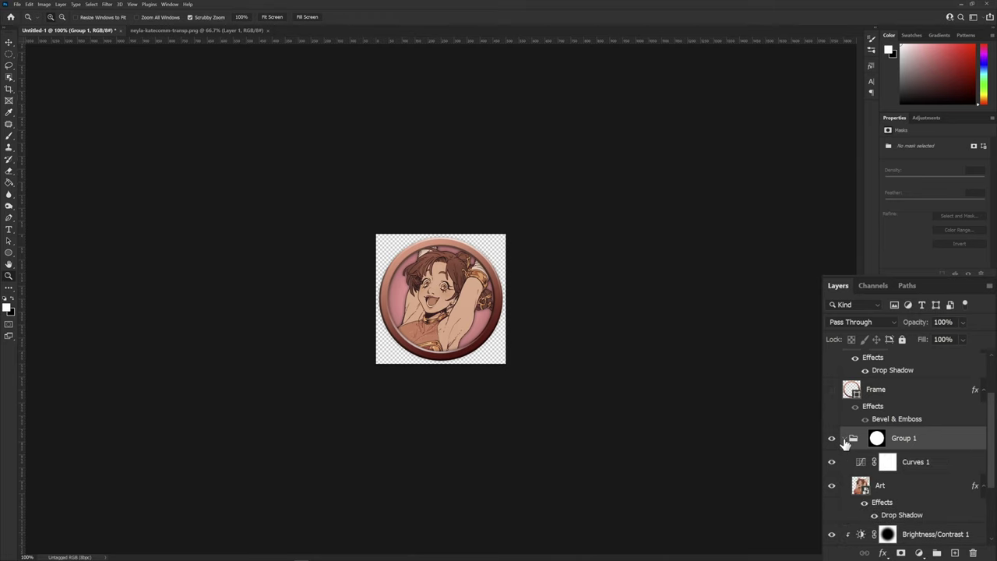
{"action": "left_click", "coordinate": [943, 463]}
{"action": "right_click", "coordinate": [953, 463]}
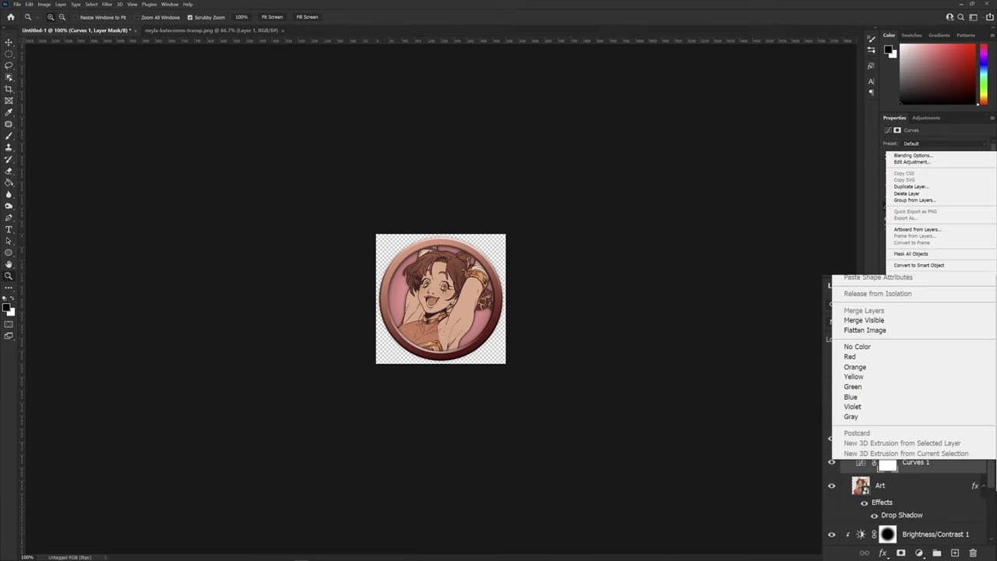
{"action": "left_click", "coordinate": [919, 465]}
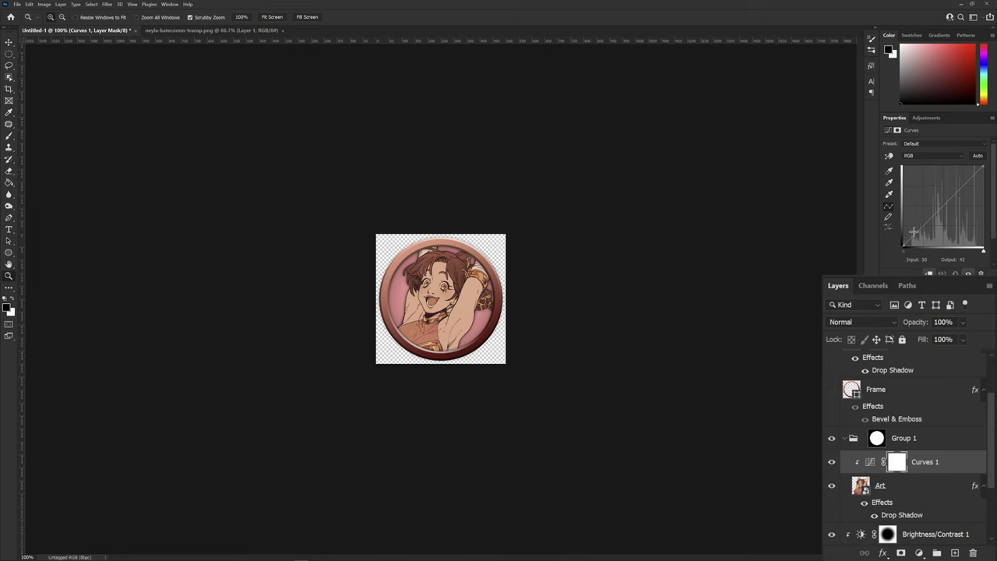
Drag the Curves points into an S-curve and toggle the adjustment off and on to compare
{"action": "left_click_drag", "start_coordinate": [914, 232], "coordinate": [920, 237]}
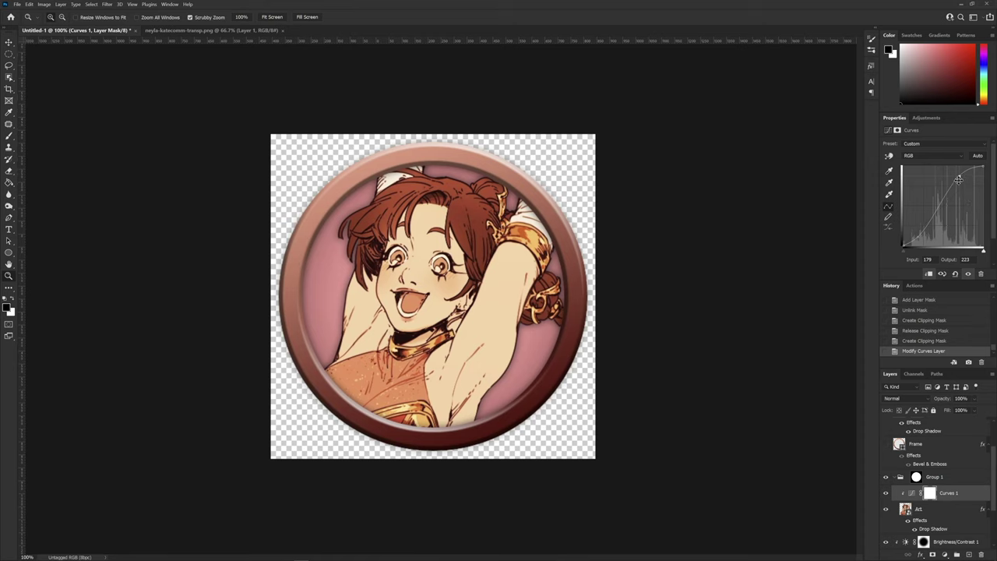
{"action": "left_click_drag", "start_coordinate": [961, 171], "coordinate": [958, 171]}
{"action": "left_click", "coordinate": [886, 495]}
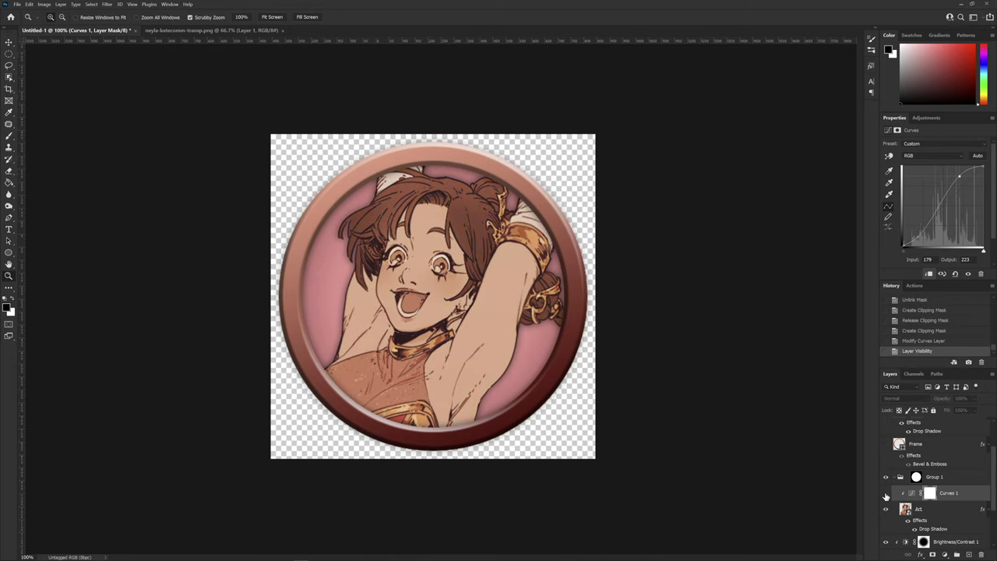
{"action": "left_click", "coordinate": [886, 495]}
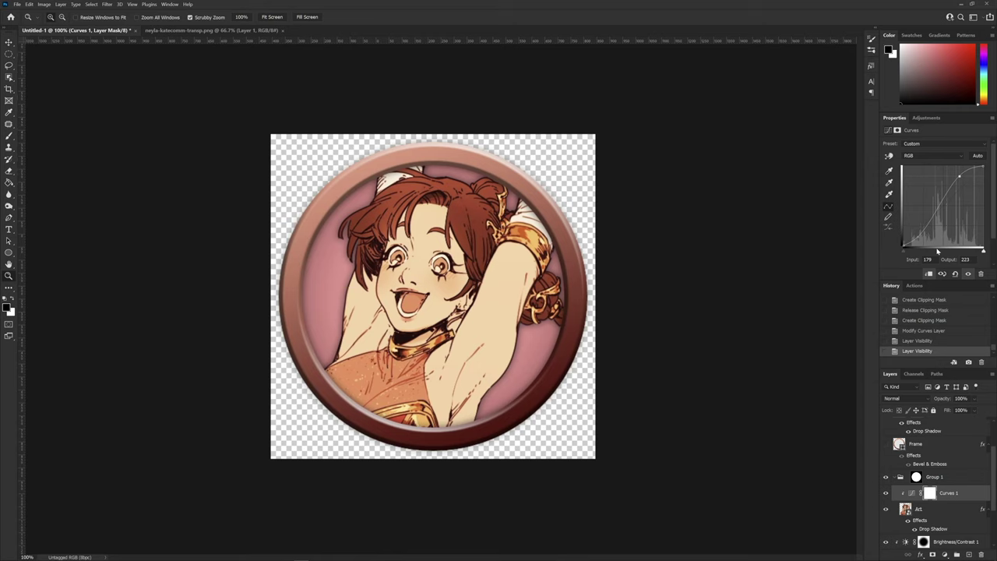
Set the Curves 1 layer's blend mode to Luminosity
{"action": "left_click", "coordinate": [913, 493]}
{"action": "left_click", "coordinate": [901, 399]}
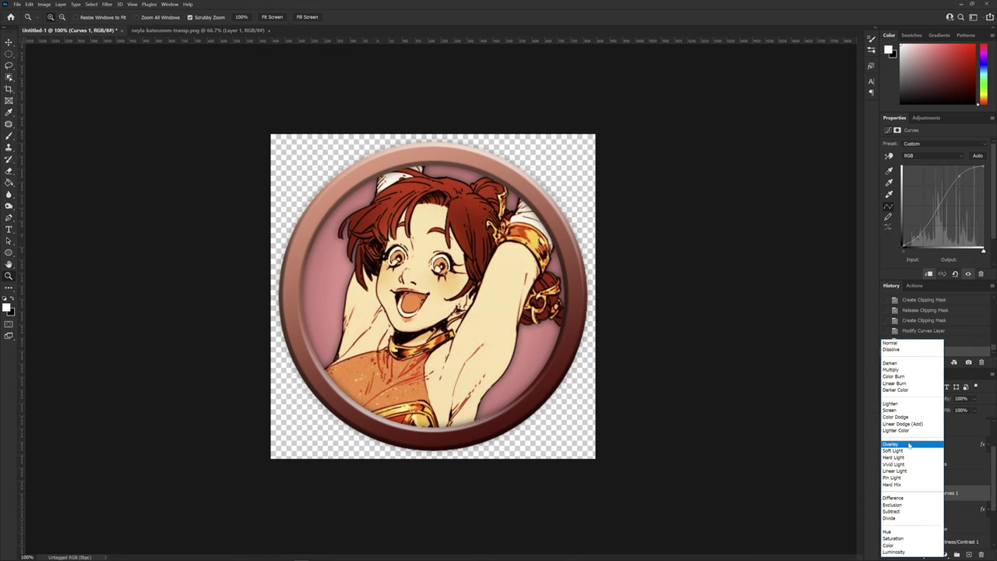
{"action": "left_click", "coordinate": [906, 552]}
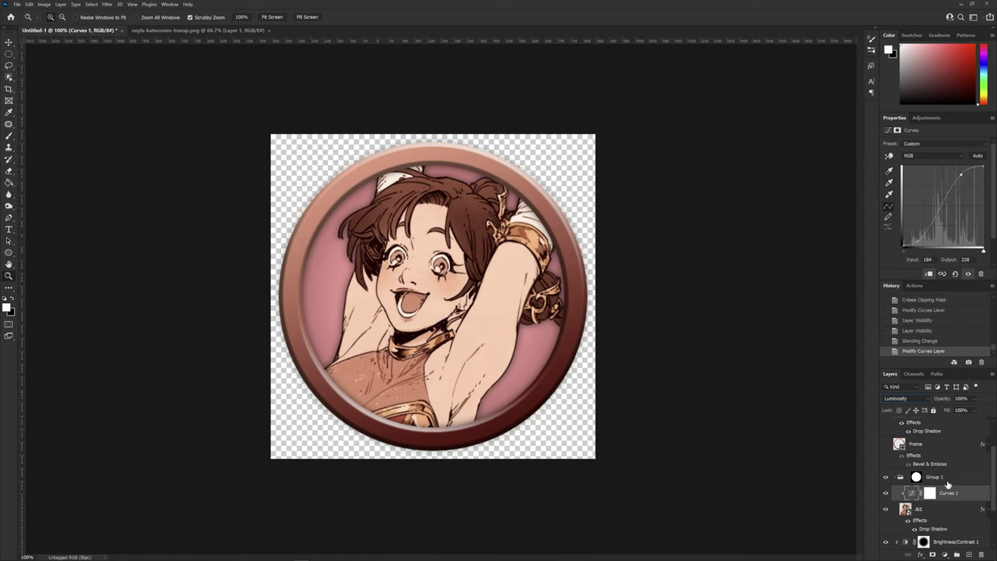
{"action": "left_click", "coordinate": [946, 554]}
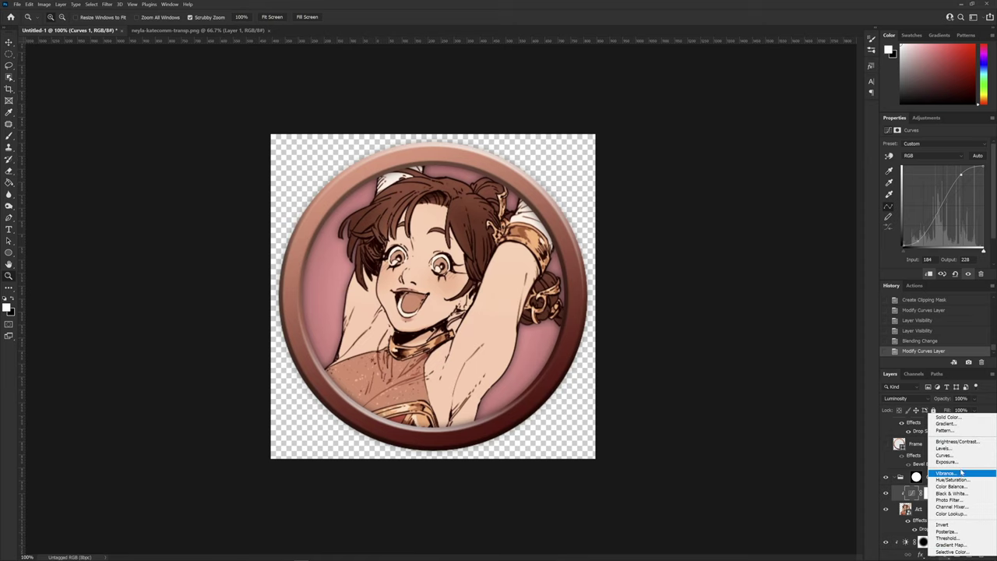
Add a Hue/Saturation adjustment, raise Saturation slightly, and view the token at actual size
{"action": "left_click", "coordinate": [955, 481]}
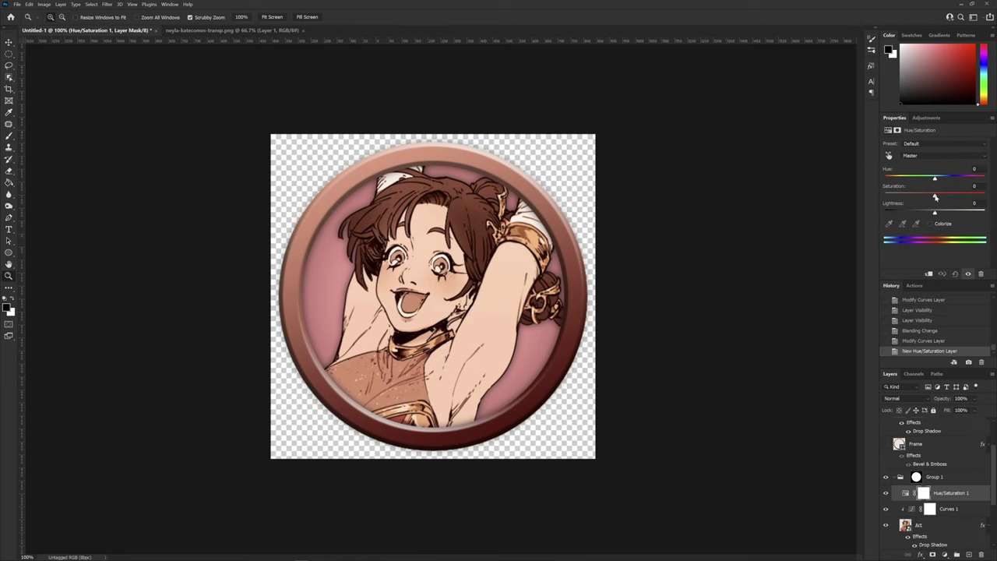
{"action": "left_click_drag", "start_coordinate": [936, 198], "coordinate": [938, 199]}
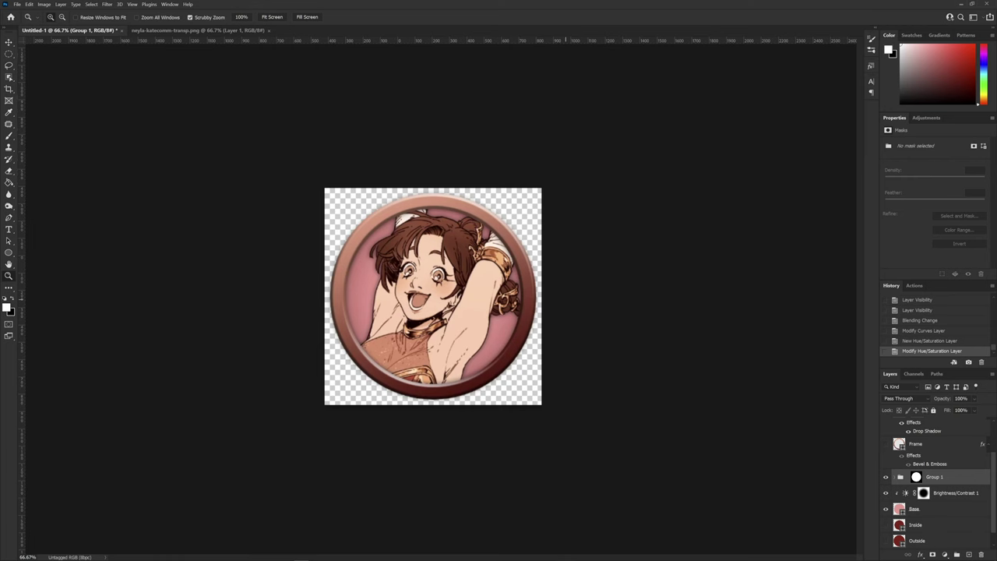
{"action": "key", "text": "ctrl+1"}
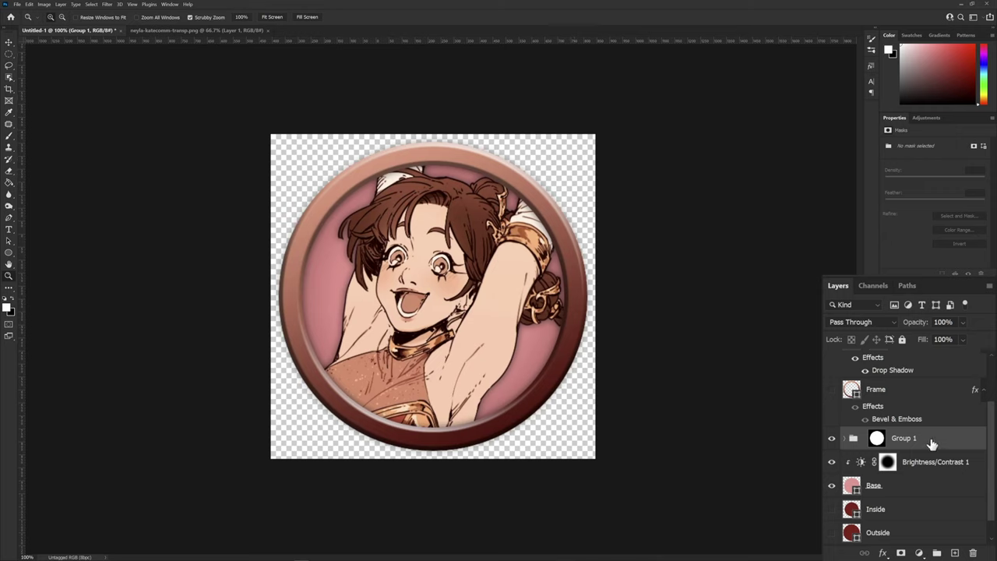
Duplicate Group 1 and link the original and the copy together
{"action": "key", "text": "ctrl+j"}
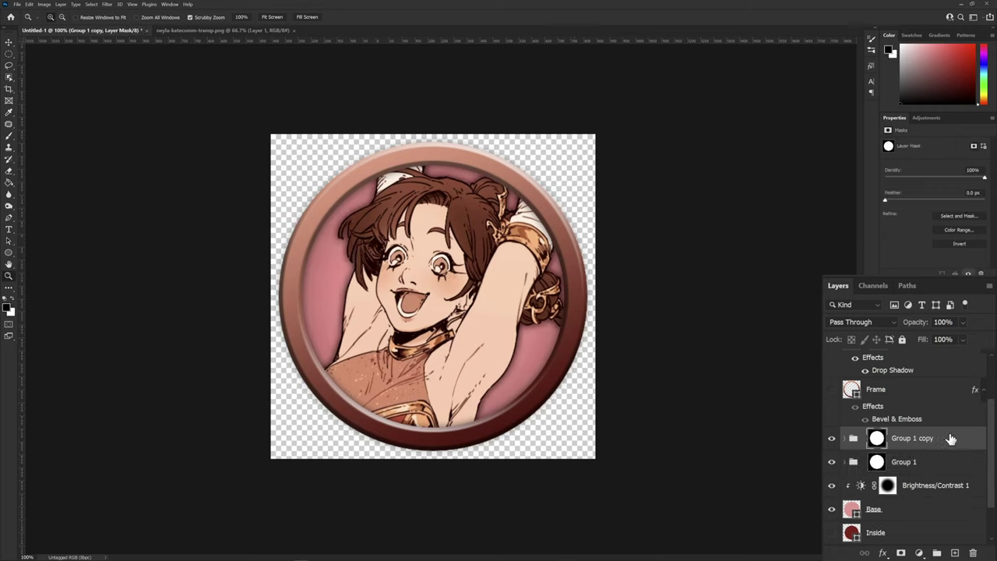
{"action": "left_click", "coordinate": [937, 463], "text": "shift"}
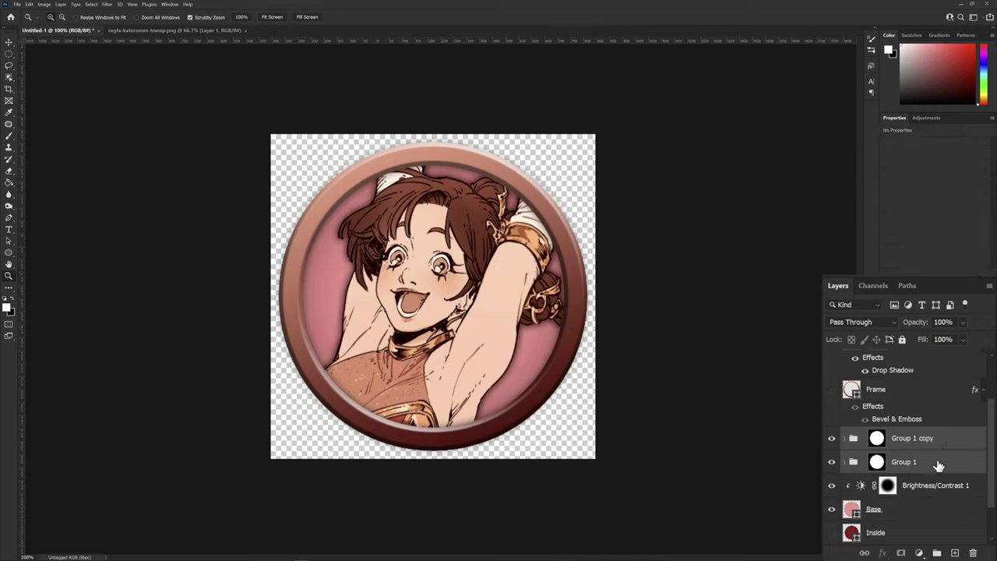
{"action": "left_click", "coordinate": [865, 554]}
Delete the circular layer mask from Group 1 copy
{"action": "left_click", "coordinate": [948, 442]}
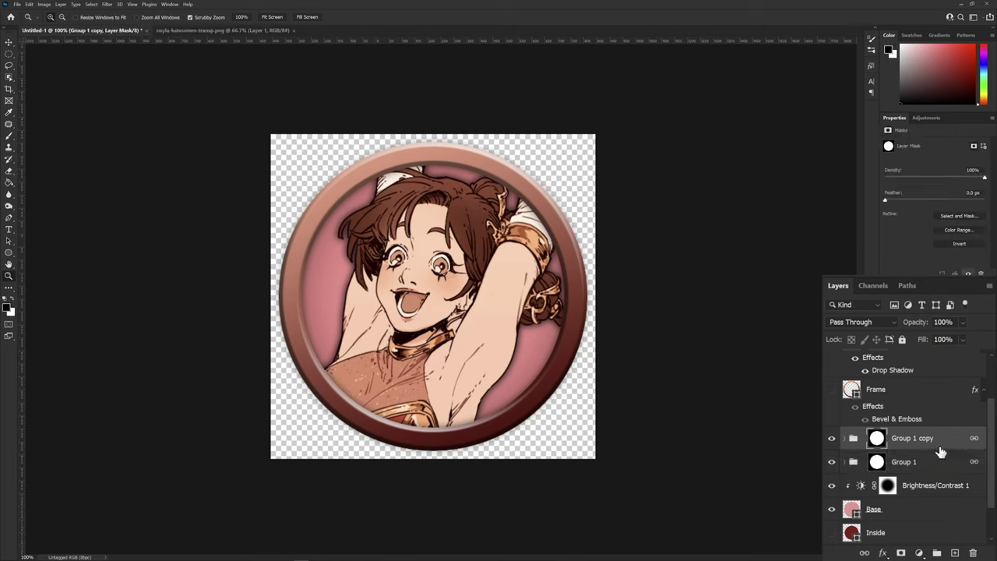
{"action": "right_click", "coordinate": [878, 438]}
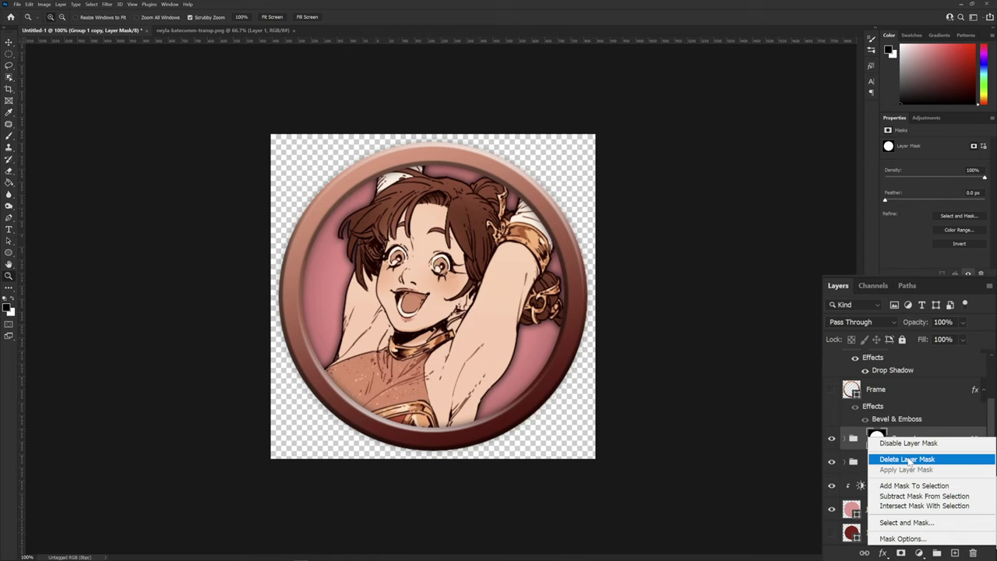
{"action": "left_click", "coordinate": [908, 461]}
Move Group 1 copy above the frame layers, nudge the art upward, and select its Art layer
{"action": "scroll", "coordinate": [939, 456], "scroll_direction": "up", "scroll_amount": 3}
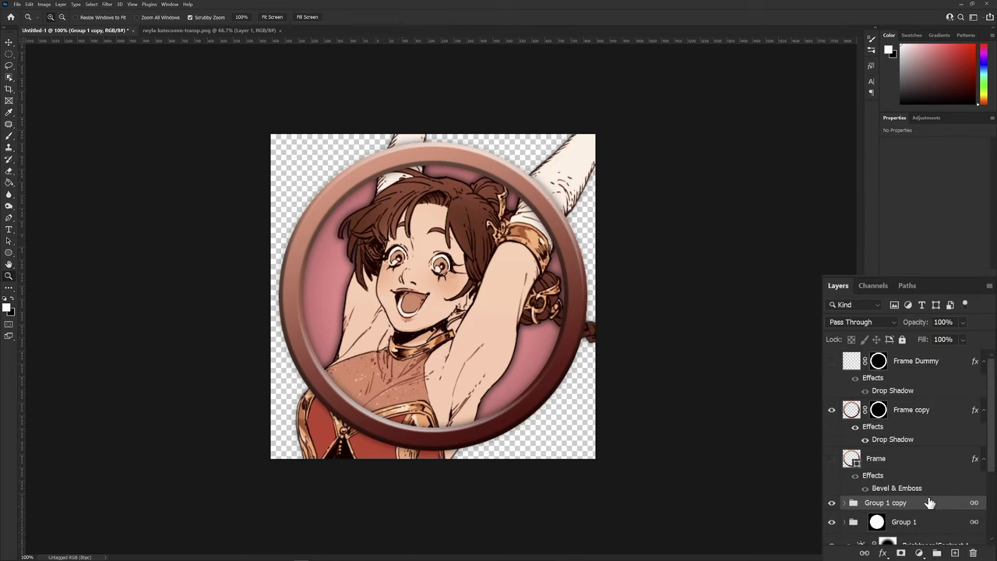
{"action": "left_click_drag", "start_coordinate": [929, 503], "coordinate": [920, 406]}
{"action": "key", "text": "v"}
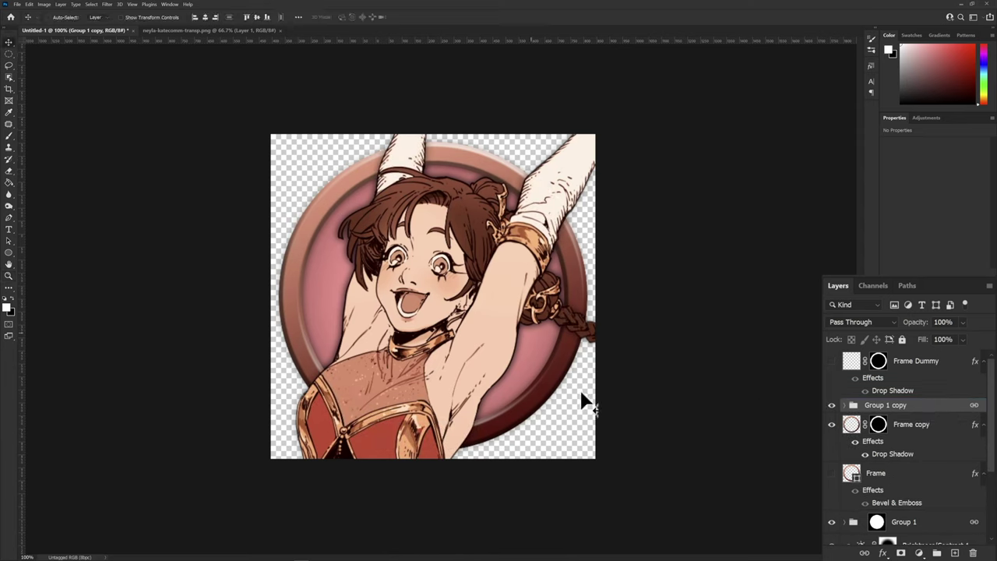
{"action": "key", "text": "shift+Up"}
{"action": "key", "text": "shift+Up"}
{"action": "key", "text": "shift+Up"}
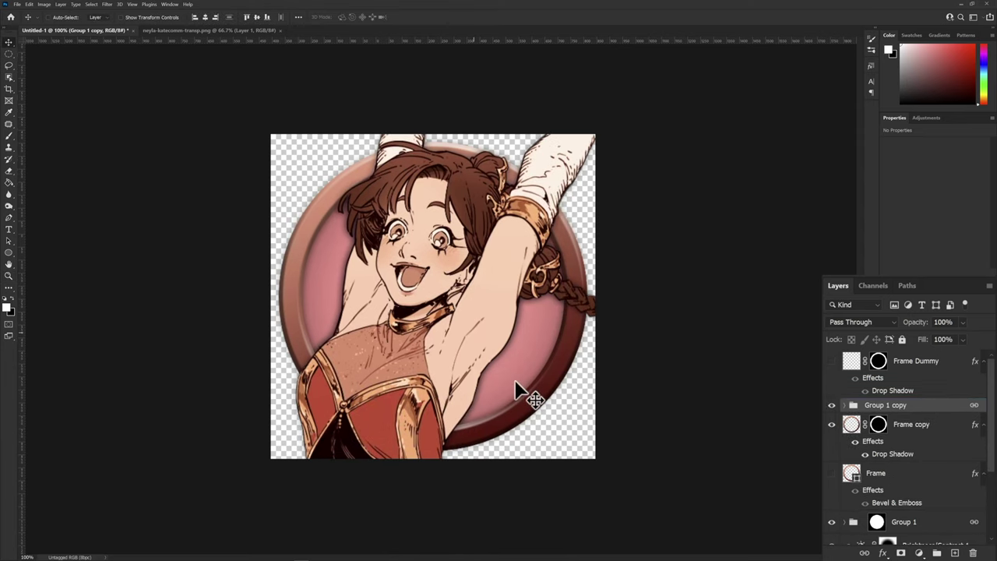
{"action": "key", "text": "shift+Up"}
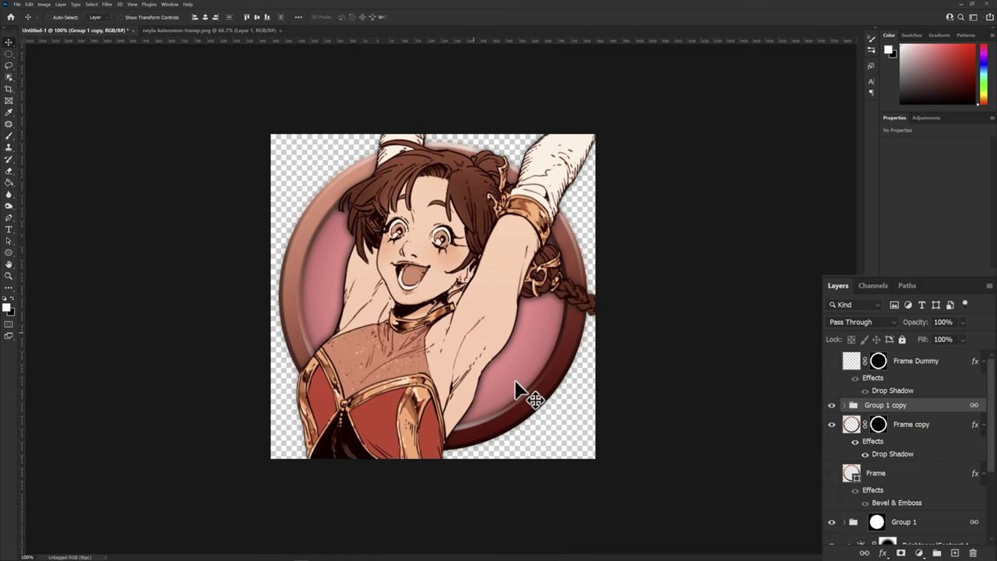
{"action": "key", "text": "shift+Up"}
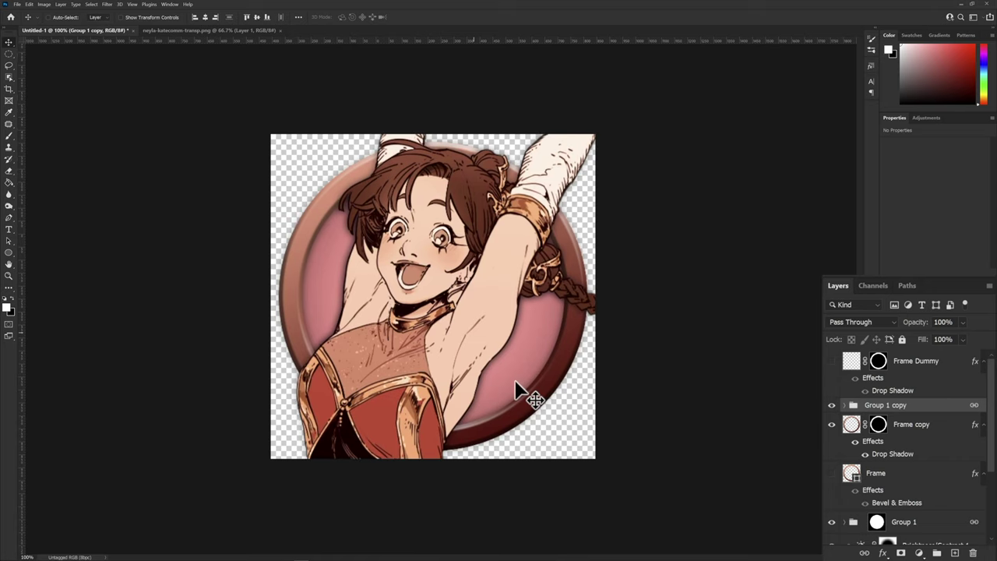
{"action": "key", "text": "shift+Up"}
{"action": "left_click", "coordinate": [845, 405]}
{"action": "left_click", "coordinate": [917, 463]}
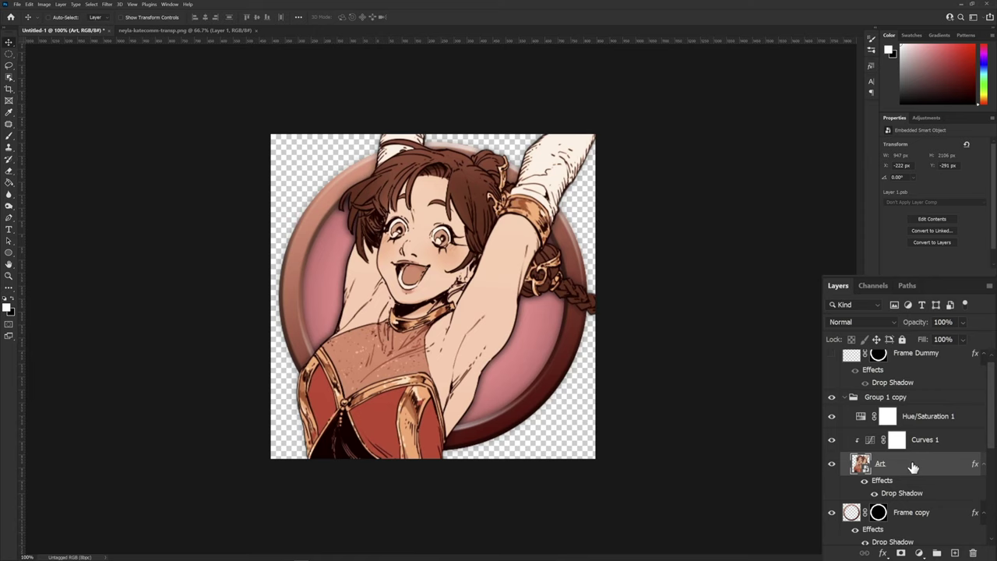
Mask the Art layer with the Inside layer's circular selection, then zoom in on the token
{"action": "scroll", "coordinate": [913, 474], "scroll_direction": "down", "scroll_amount": 5}
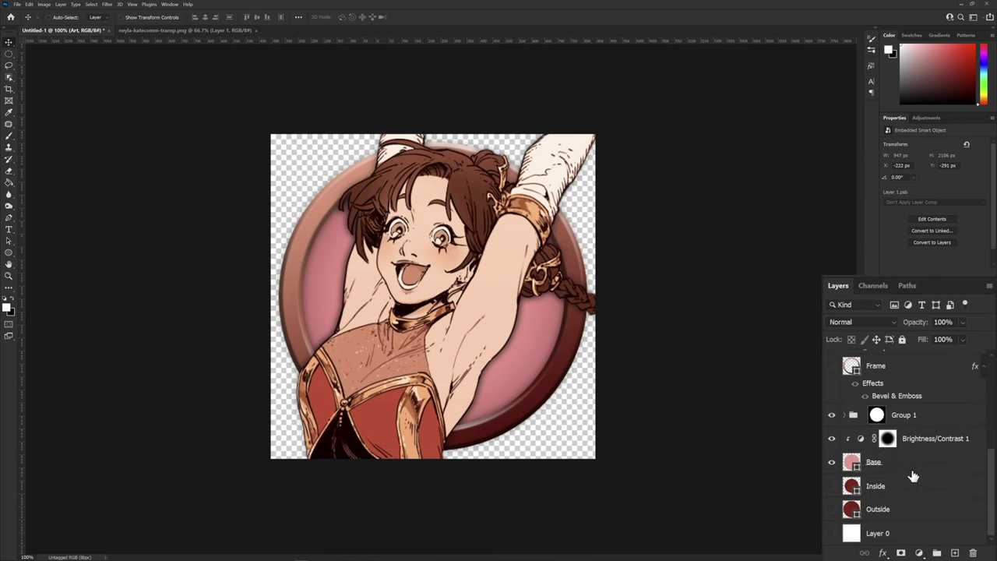
{"action": "left_click", "coordinate": [853, 488], "text": "ctrl"}
{"action": "scroll", "coordinate": [904, 493], "scroll_direction": "up", "scroll_amount": 5}
{"action": "left_click", "coordinate": [901, 552]}
{"action": "key", "text": "z"}
{"action": "left_click", "coordinate": [465, 350]}
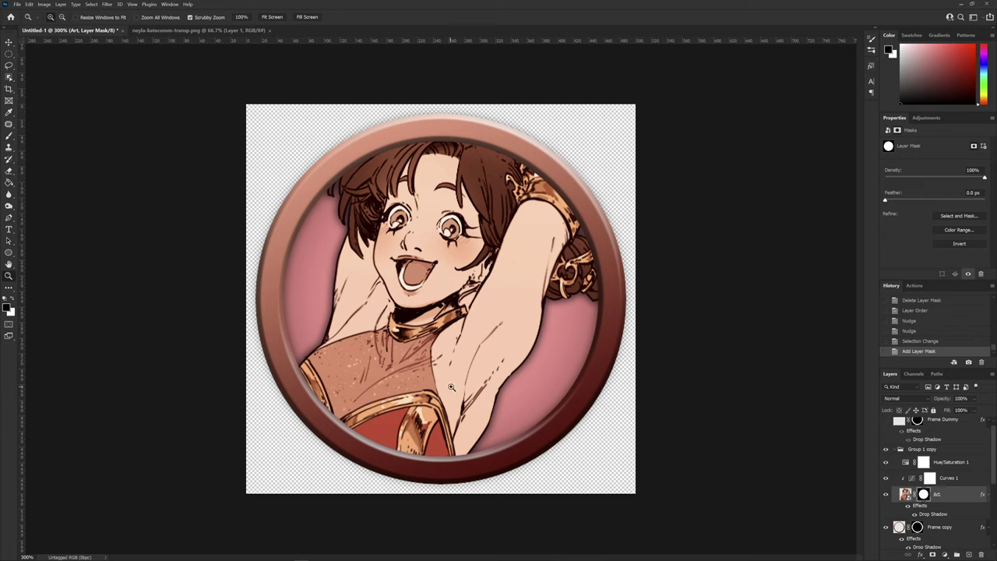
Paint on the Art mask near the right arm, then reveal the hair and bow above the rim in white
{"action": "key", "text": "b"}
{"action": "right_click", "coordinate": [537, 402]}
{"action": "key", "text": "Return"}
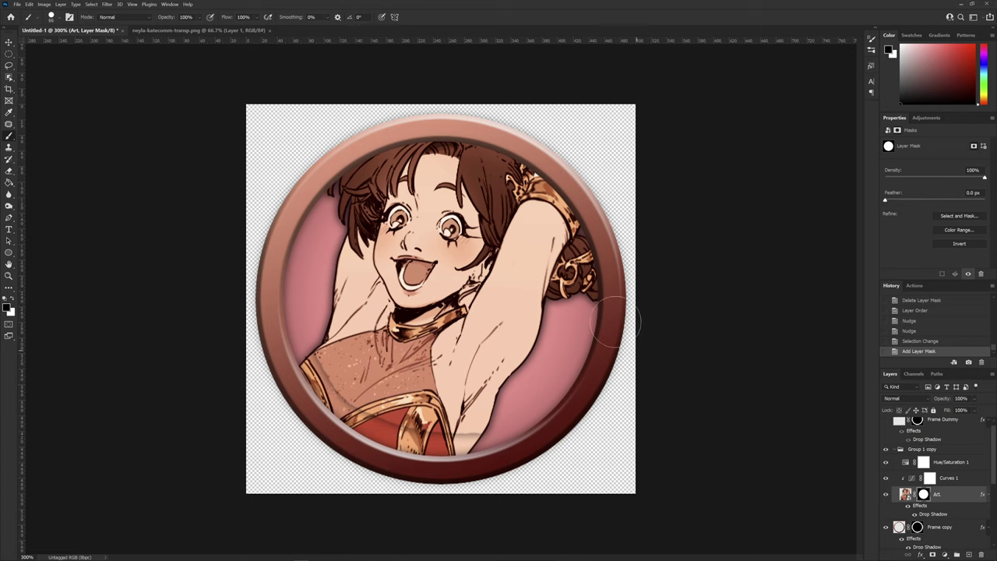
{"action": "mouse_move", "coordinate": [593, 272]}
{"action": "left_mouse_down"}
{"action": "mouse_move", "coordinate": [564, 179]}
{"action": "mouse_move", "coordinate": [448, 155]}
{"action": "mouse_move", "coordinate": [401, 160]}
{"action": "mouse_move", "coordinate": [351, 183]}
{"action": "mouse_move", "coordinate": [324, 199]}
{"action": "mouse_move", "coordinate": [288, 248]}
{"action": "left_mouse_up"}
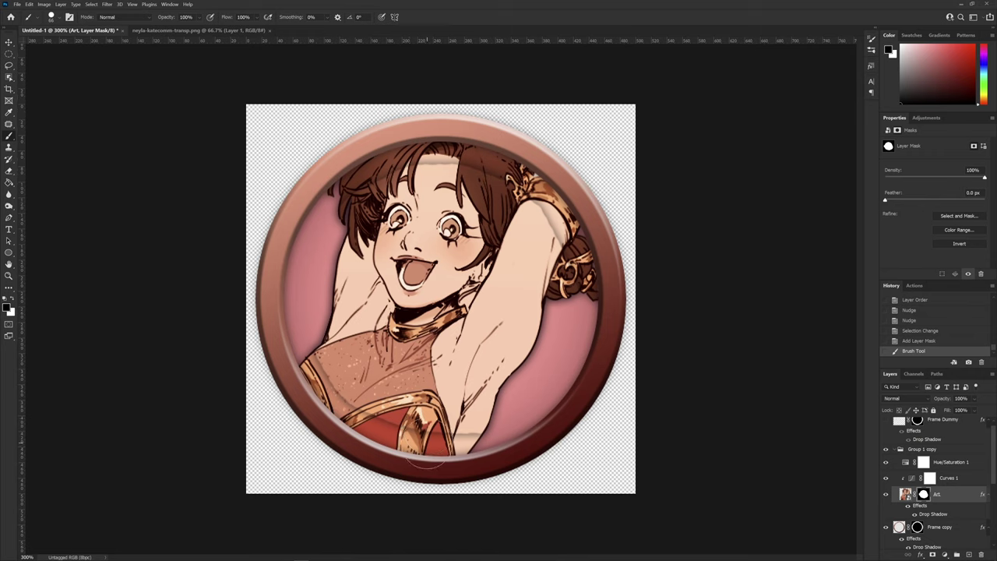
{"action": "key", "text": "x"}
{"action": "mouse_move", "coordinate": [358, 166]}
{"action": "left_mouse_down"}
{"action": "mouse_move", "coordinate": [394, 148]}
{"action": "mouse_move", "coordinate": [425, 125]}
{"action": "mouse_move", "coordinate": [401, 136]}
{"action": "mouse_move", "coordinate": [514, 148]}
{"action": "mouse_move", "coordinate": [526, 156]}
{"action": "mouse_move", "coordinate": [510, 175]}
{"action": "mouse_move", "coordinate": [526, 171]}
{"action": "mouse_move", "coordinate": [503, 183]}
{"action": "mouse_move", "coordinate": [478, 226]}
{"action": "left_mouse_up"}
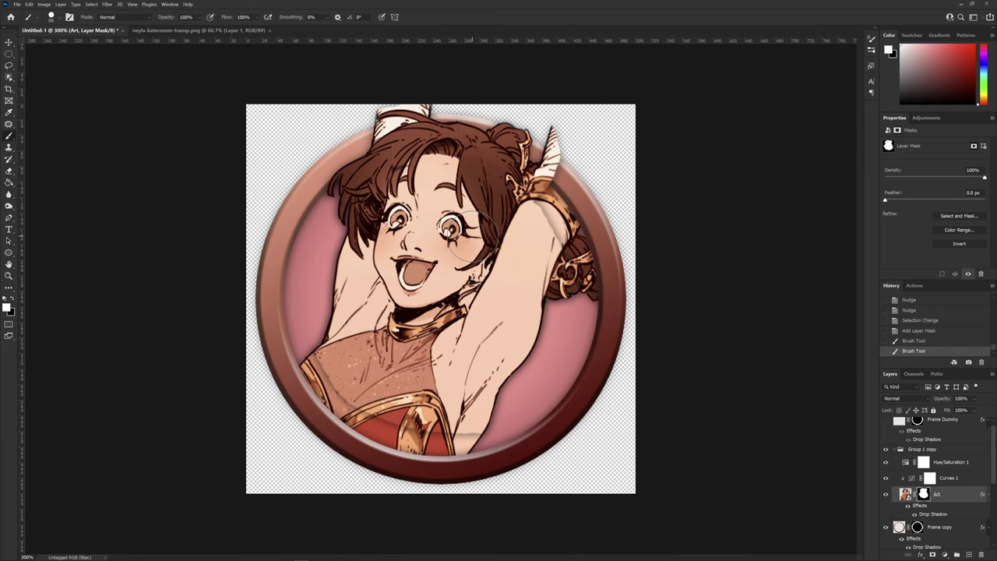
Paint out the ear shape atop the hair and zoom back out to the whole token
{"action": "scroll", "coordinate": [468, 195], "scroll_direction": "up", "scroll_amount": 8, "text": "alt"}
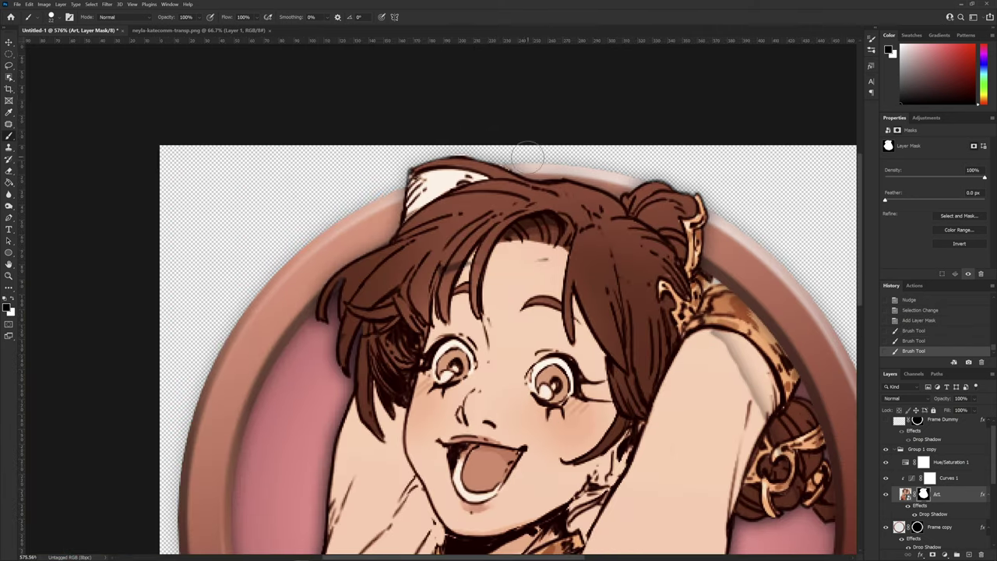
{"action": "right_click", "coordinate": [523, 212]}
{"action": "key", "text": "Escape"}
{"action": "mouse_move", "coordinate": [413, 168]}
{"action": "left_mouse_down"}
{"action": "mouse_move", "coordinate": [467, 183]}
{"action": "mouse_move", "coordinate": [405, 234]}
{"action": "mouse_move", "coordinate": [530, 171]}
{"action": "mouse_move", "coordinate": [506, 166]}
{"action": "left_mouse_up"}
{"action": "key", "text": "x"}
{"action": "key", "text": "z"}
{"action": "left_click_drag", "start_coordinate": [561, 302], "coordinate": [500, 301]}
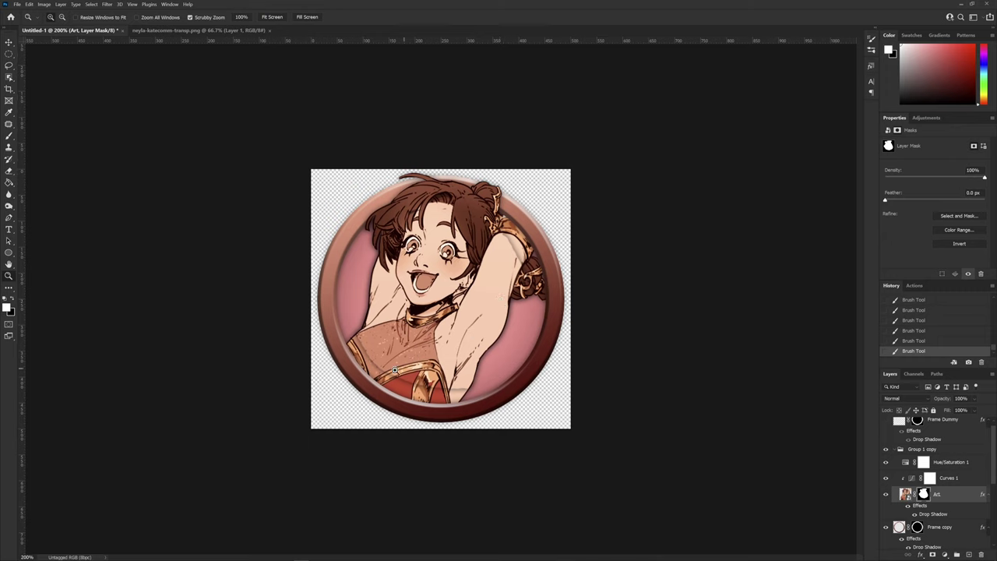
Hide Group 1 and target the Art layer's image rather than its mask
{"action": "scroll", "coordinate": [928, 483], "scroll_direction": "down", "scroll_amount": 5}
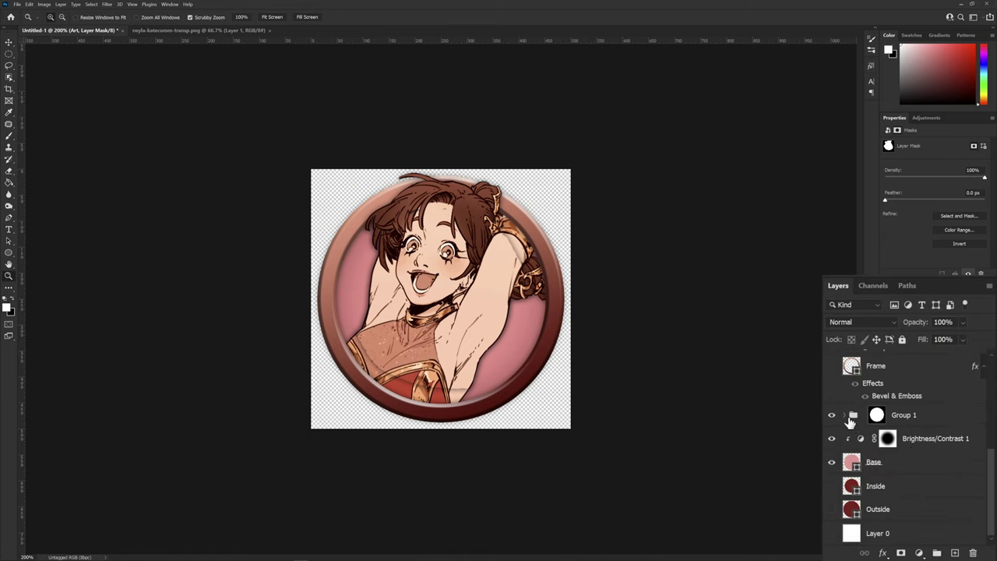
{"action": "left_click", "coordinate": [832, 416]}
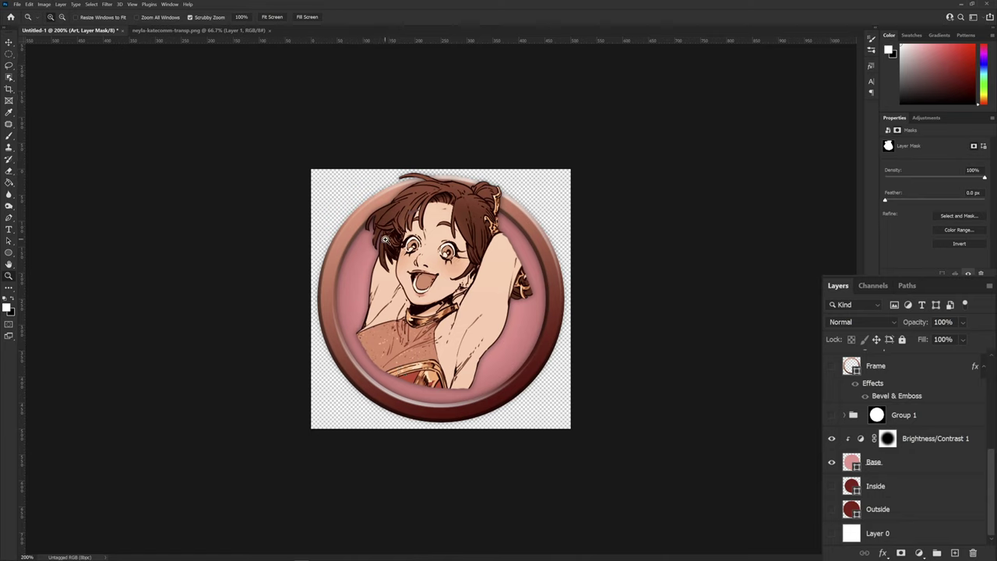
{"action": "scroll", "coordinate": [943, 480], "scroll_direction": "up", "scroll_amount": 5}
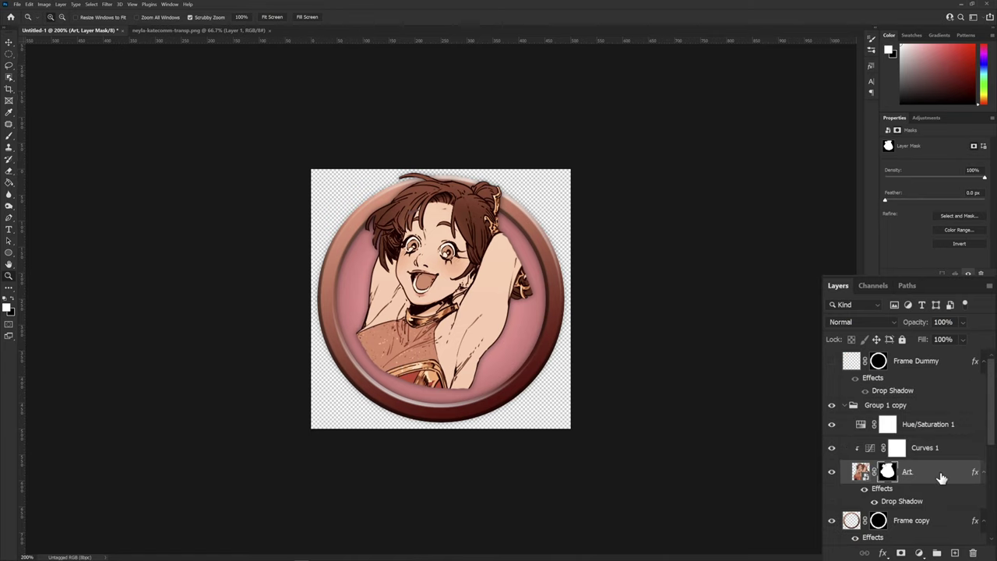
{"action": "left_click", "coordinate": [940, 477]}
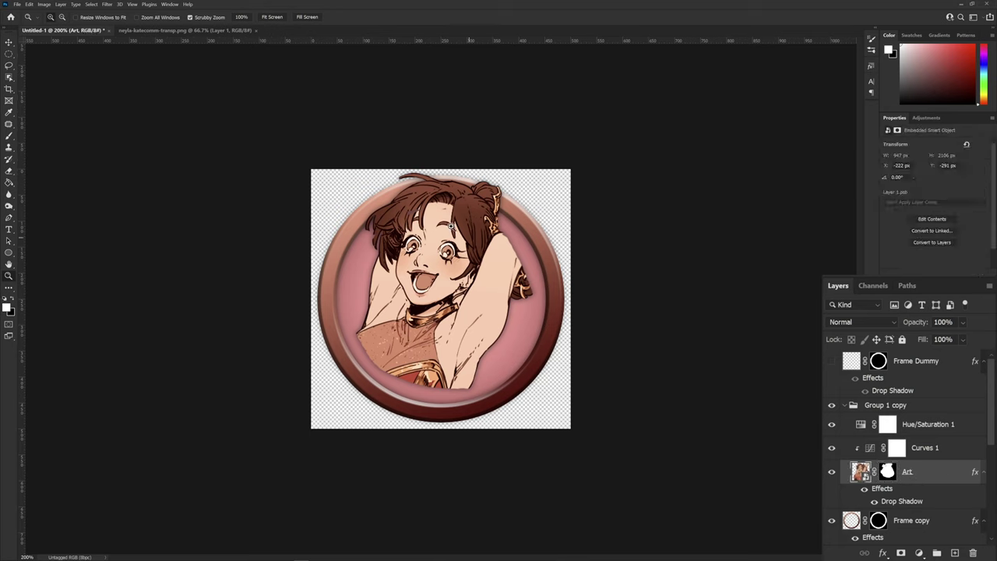
Split the Art layer's drop shadow into its own layer via Layer Style > Create Layer
{"action": "left_click", "coordinate": [61, 5]}
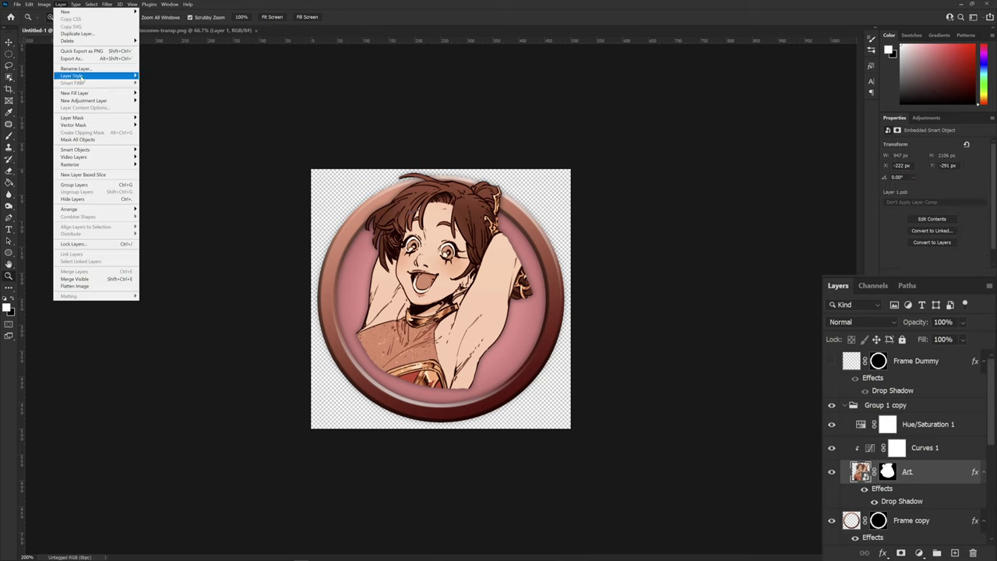
{"action": "mouse_move", "coordinate": [115, 79]}
{"action": "left_click", "coordinate": [167, 194]}
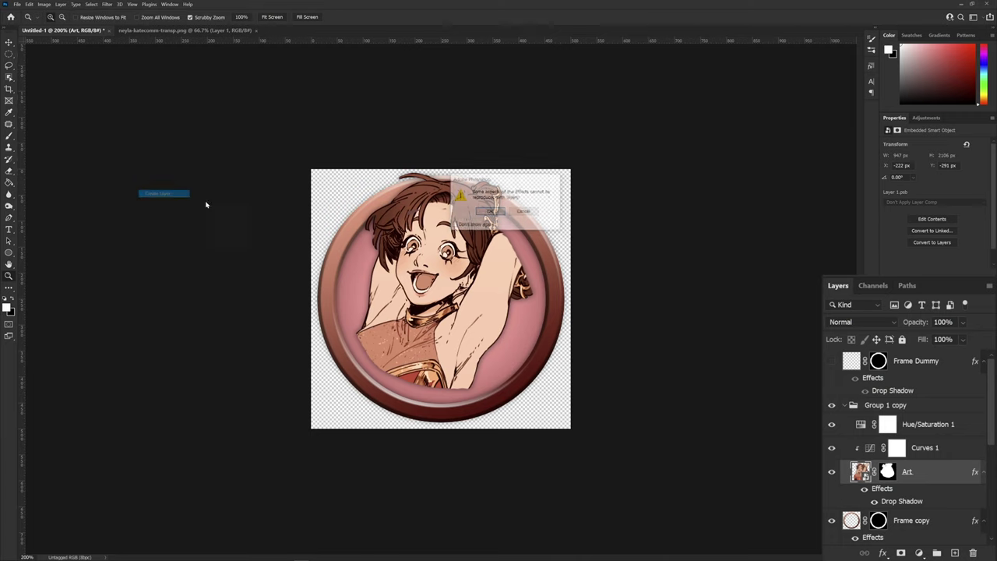
{"action": "left_click", "coordinate": [487, 215]}
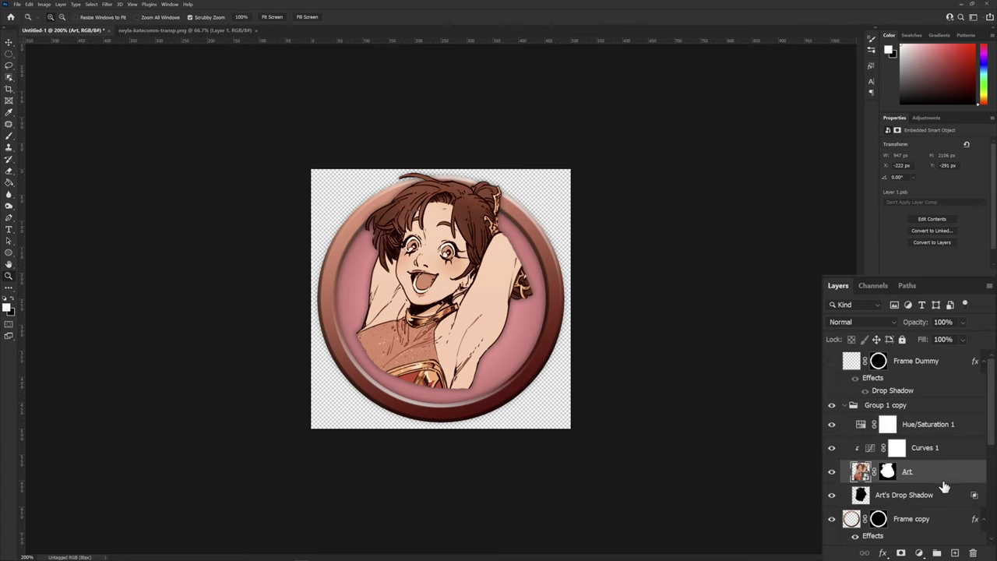
{"action": "scroll", "coordinate": [924, 483], "scroll_direction": "down", "scroll_amount": 2}
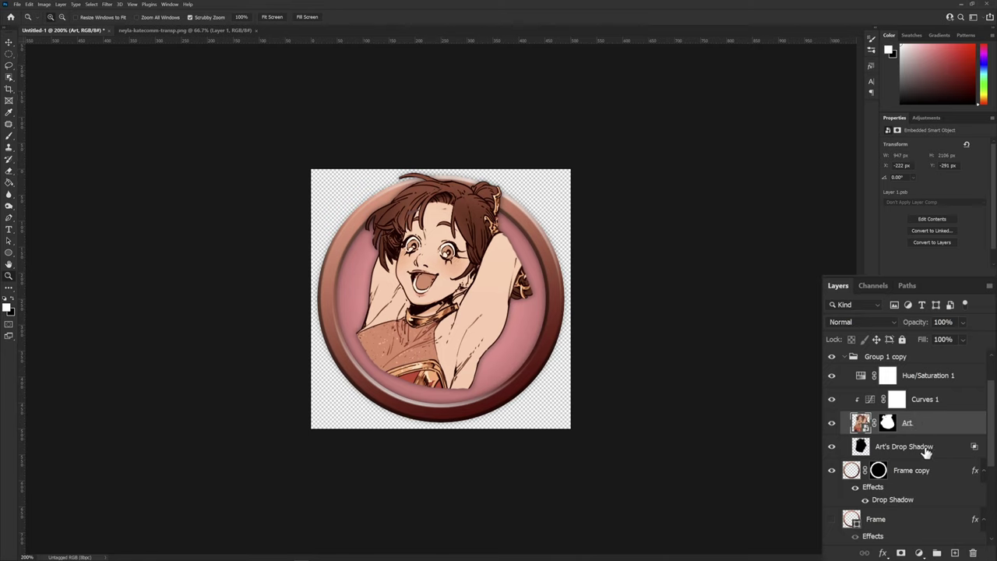
Mask Art's Drop Shadow and paint black to remove shadow beneath the dress and around the hair bun and arm
{"action": "left_click", "coordinate": [943, 452]}
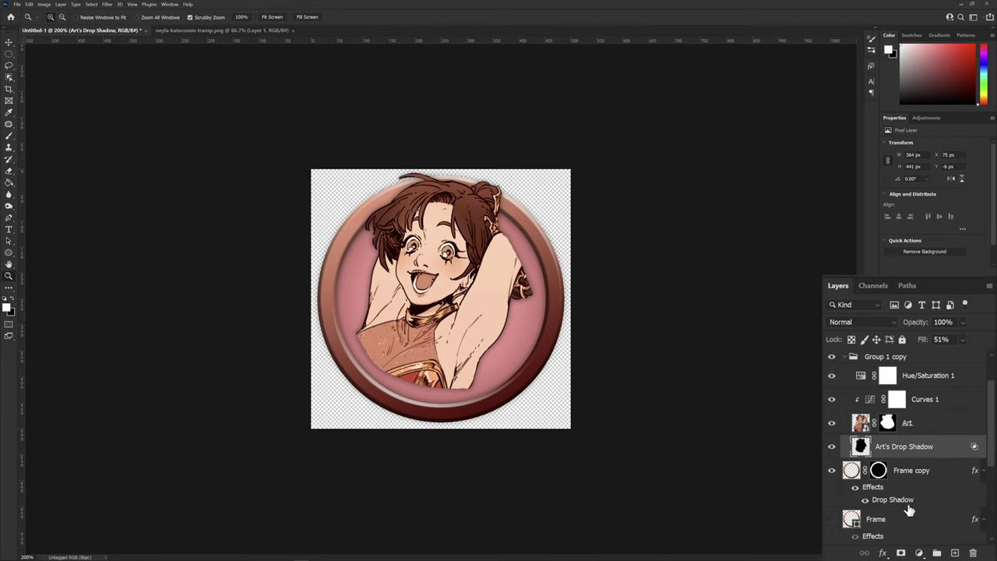
{"action": "left_click", "coordinate": [902, 552]}
{"action": "key", "text": "b"}
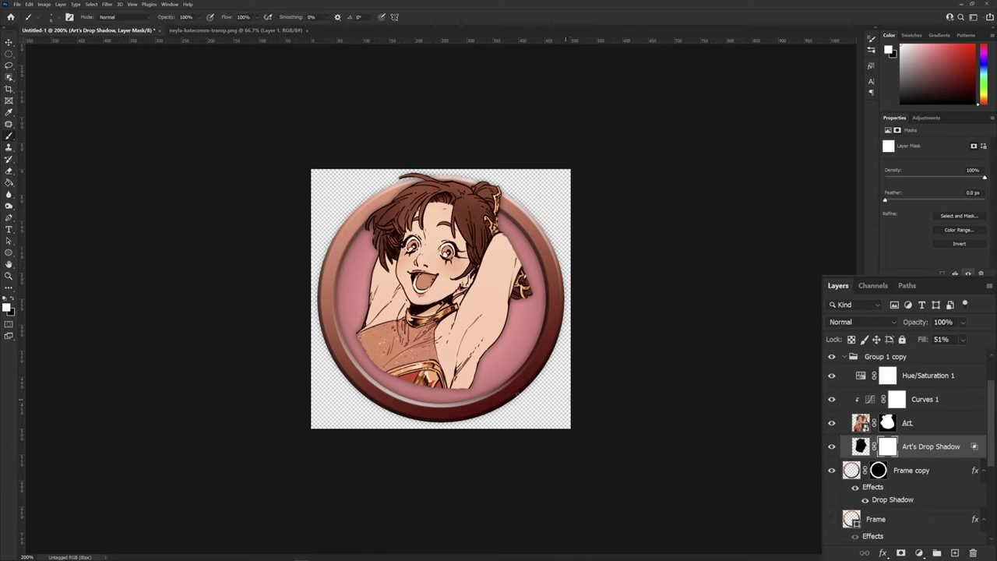
{"action": "key", "text": "x"}
{"action": "right_click", "coordinate": [569, 402]}
{"action": "left_click_drag", "start_coordinate": [543, 401], "coordinate": [548, 402]}
{"action": "left_click", "coordinate": [460, 381]}
{"action": "mouse_move", "coordinate": [461, 381]}
{"action": "left_mouse_down"}
{"action": "mouse_move", "coordinate": [392, 376]}
{"action": "mouse_move", "coordinate": [363, 332]}
{"action": "mouse_move", "coordinate": [377, 228]}
{"action": "mouse_move", "coordinate": [382, 236]}
{"action": "left_mouse_up"}
{"action": "mouse_move", "coordinate": [484, 249]}
{"action": "left_mouse_down"}
{"action": "mouse_move", "coordinate": [505, 245]}
{"action": "mouse_move", "coordinate": [499, 232]}
{"action": "mouse_move", "coordinate": [517, 251]}
{"action": "mouse_move", "coordinate": [482, 375]}
{"action": "left_mouse_up"}
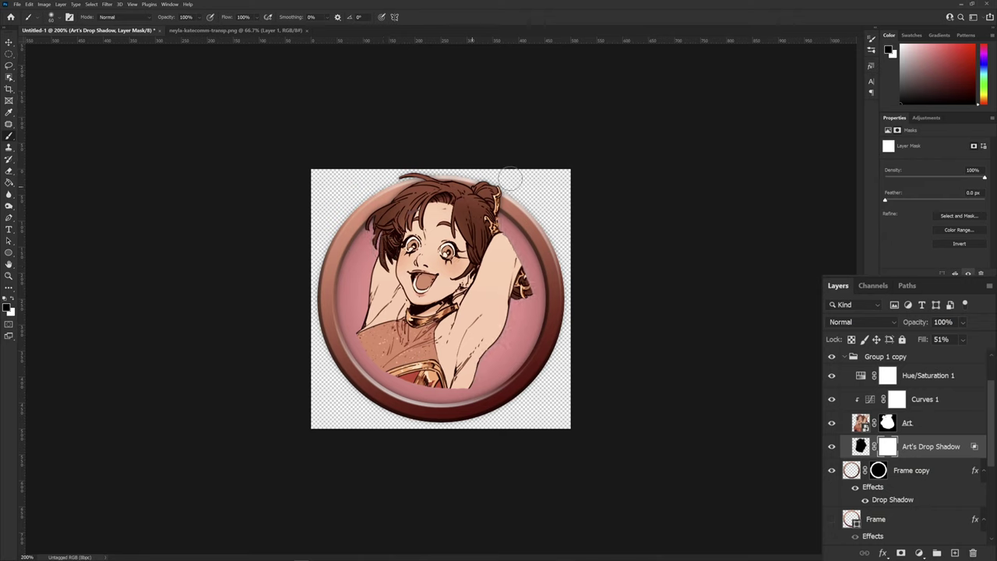
Show Group 1 again, zoom in on the top of the hair, and turn on the white background
{"action": "scroll", "coordinate": [872, 466], "scroll_direction": "down", "scroll_amount": 4}
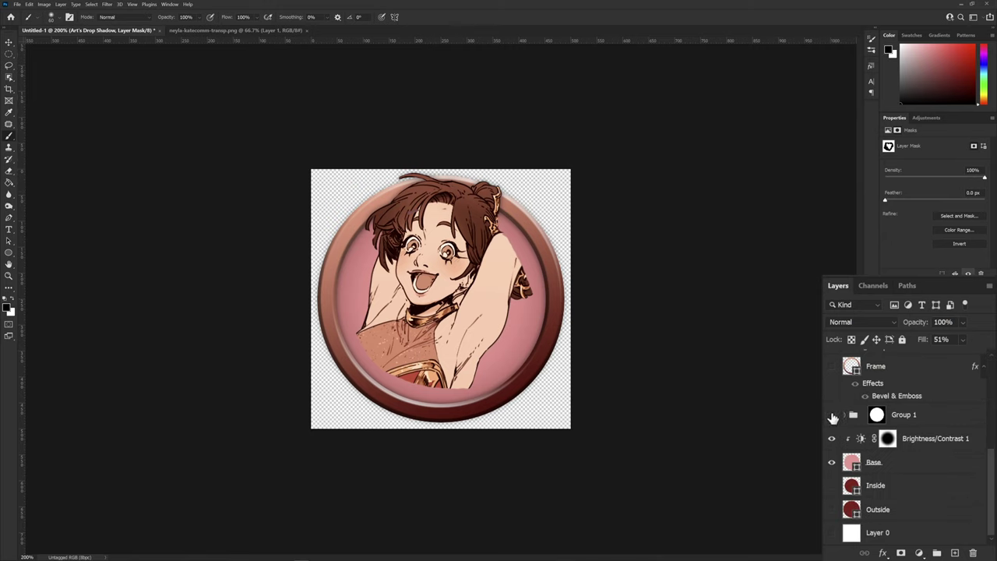
{"action": "left_click", "coordinate": [832, 415]}
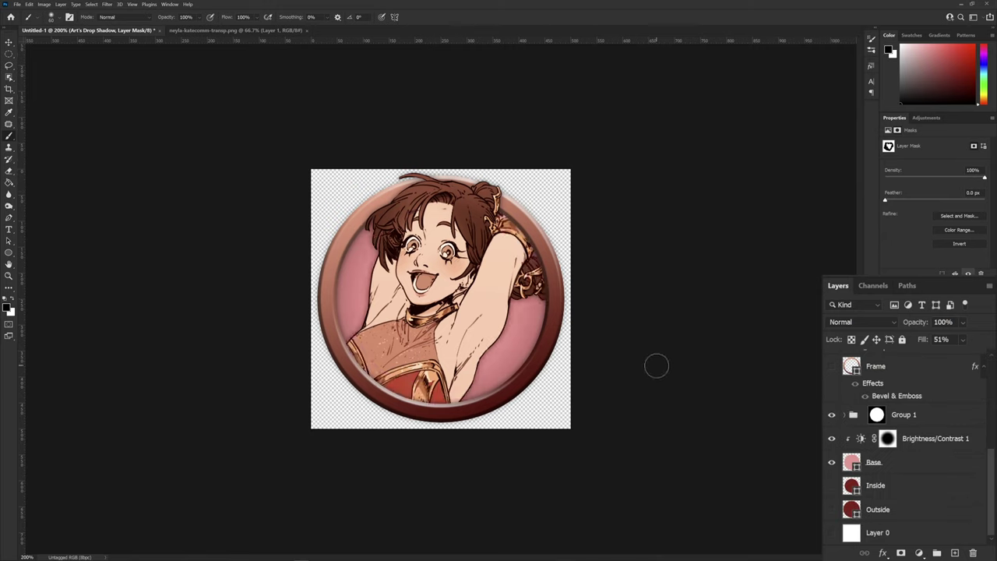
{"action": "key", "text": "F9"}
{"action": "key", "text": "z"}
{"action": "left_click_drag", "start_coordinate": [406, 166], "coordinate": [461, 168]}
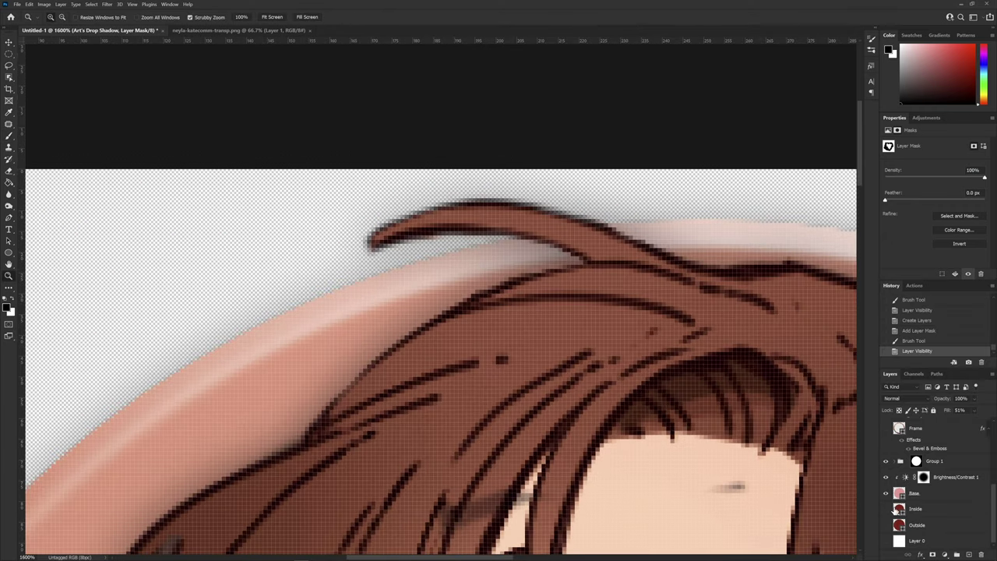
{"action": "left_click", "coordinate": [886, 541]}
Sample a colour from the top of the hair as the foreground colour
{"action": "key", "text": "i"}
{"action": "left_click", "coordinate": [488, 169]}
{"action": "left_click", "coordinate": [8, 308]}
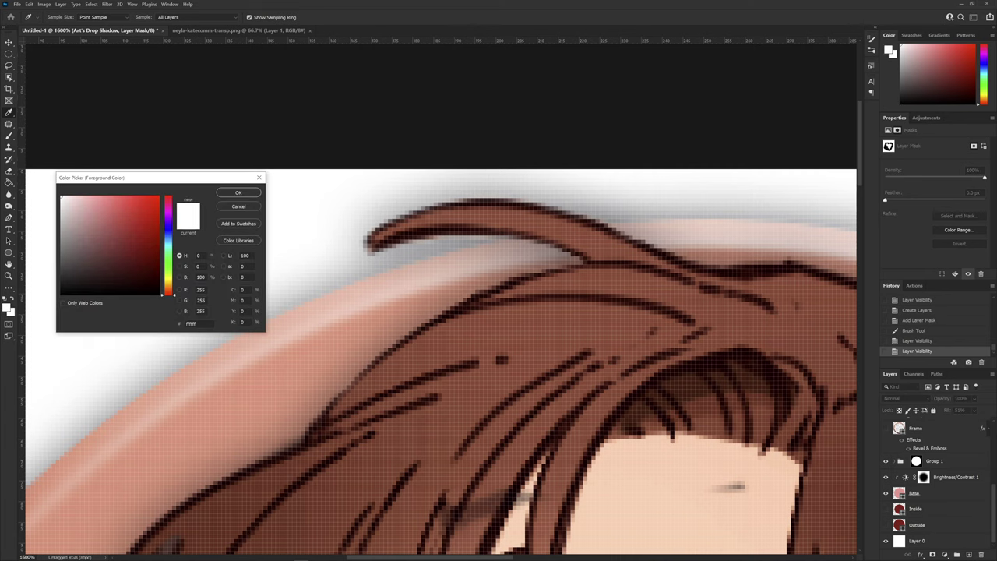
{"action": "key", "text": "Return"}
{"action": "key", "text": "z"}
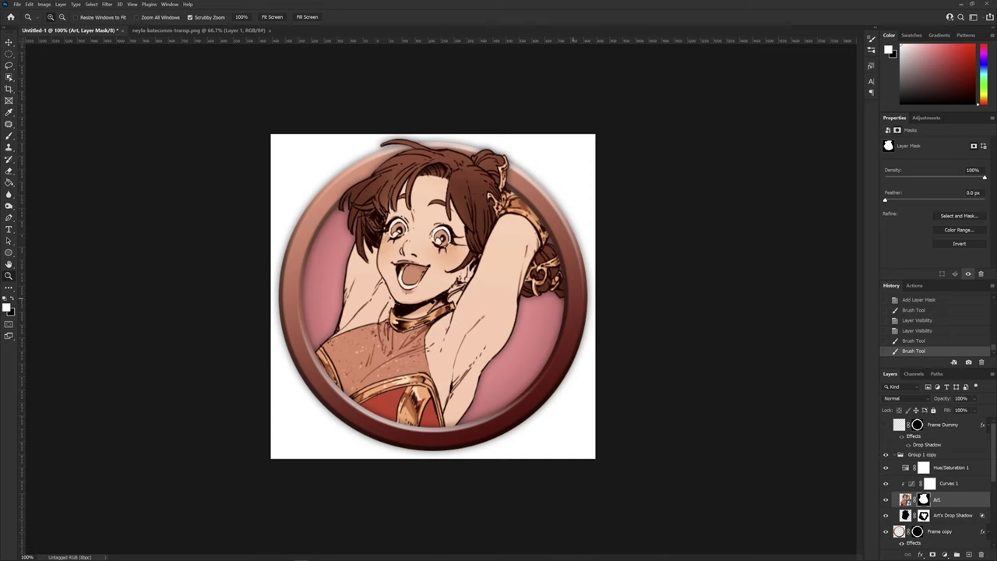
Hide the white background and save a copy of the token as WebP
{"action": "scroll", "coordinate": [935, 499], "scroll_direction": "down", "scroll_amount": 5}
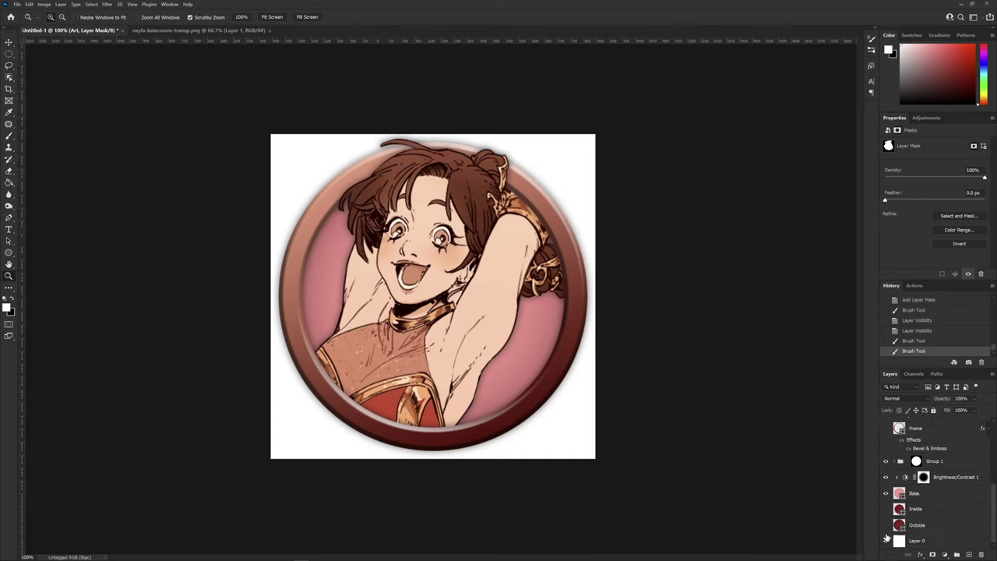
{"action": "left_click", "coordinate": [885, 540]}
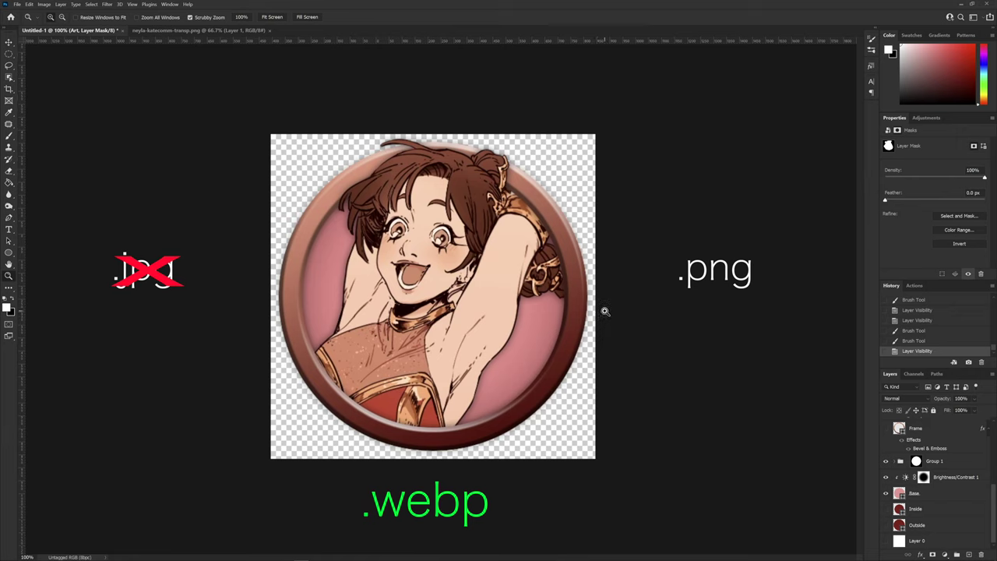
{"action": "key", "text": "ctrl+alt+s"}
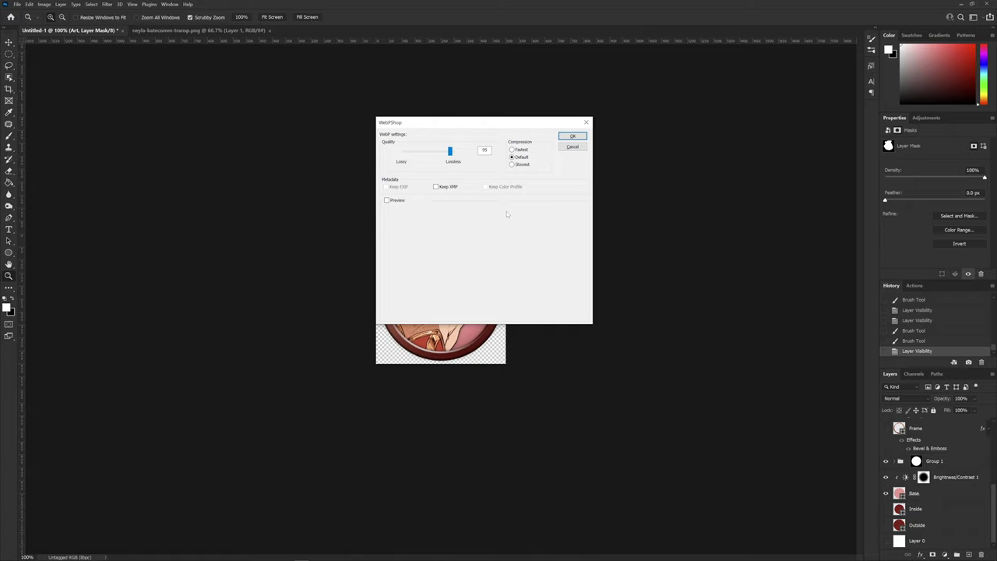
Accept the WebPShop settings at Quality 95 to write the transparent WebP token
{"action": "left_click", "coordinate": [573, 136]}
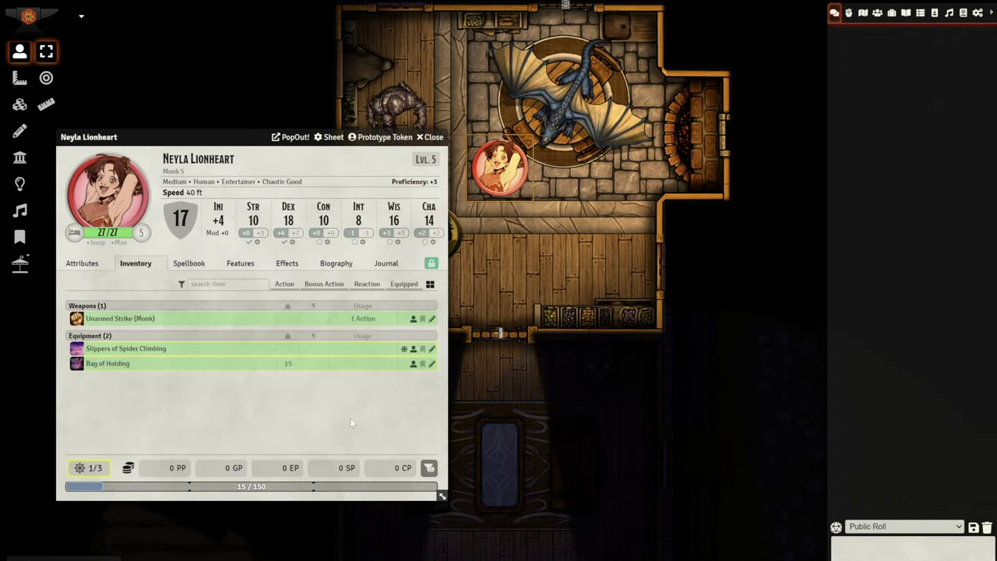
Roll the monk's Unarmed Strike twice from the sheet, getting a 1d20 + 4 attack totalling 13
{"action": "left_click", "coordinate": [76, 318]}
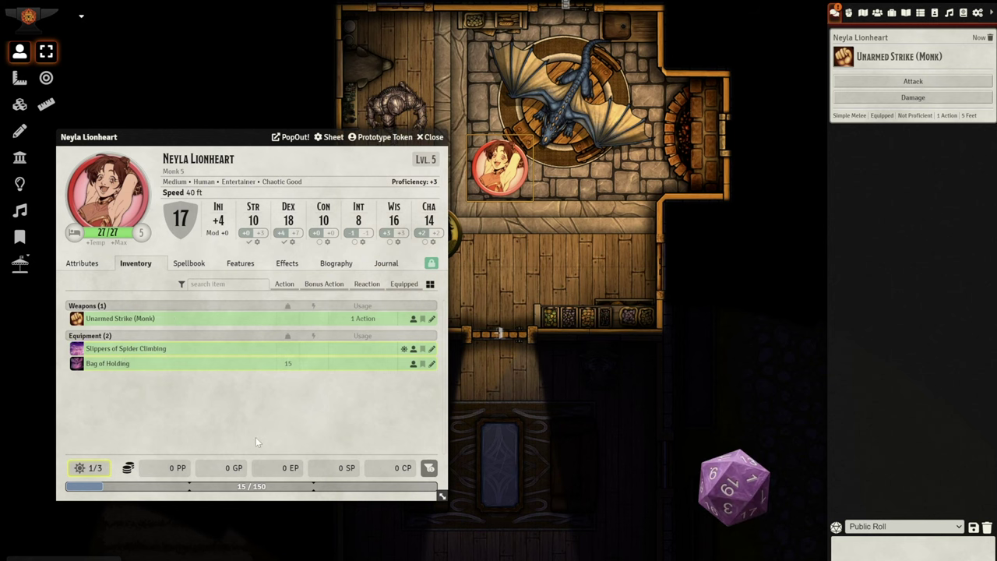
{"action": "left_click", "coordinate": [77, 319]}
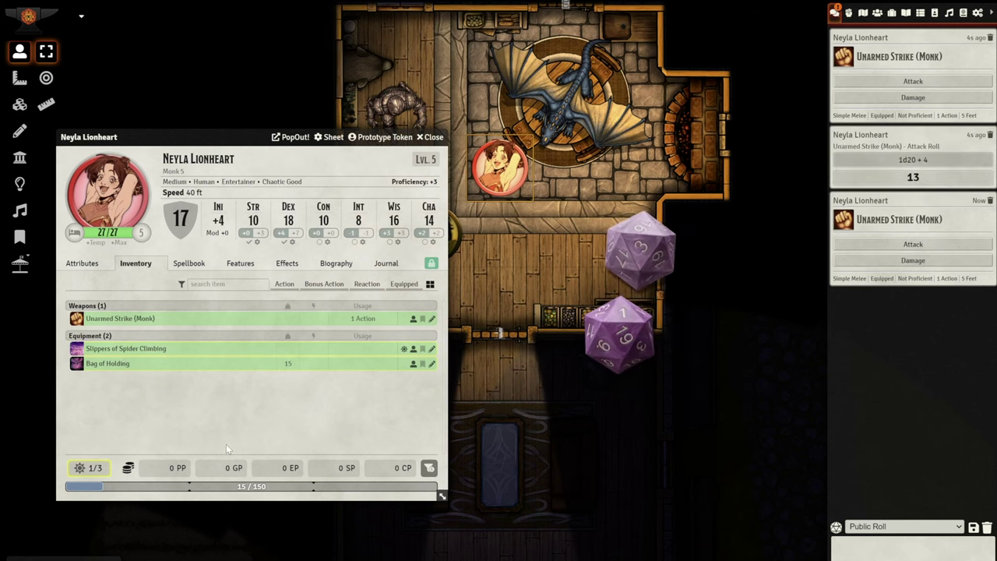